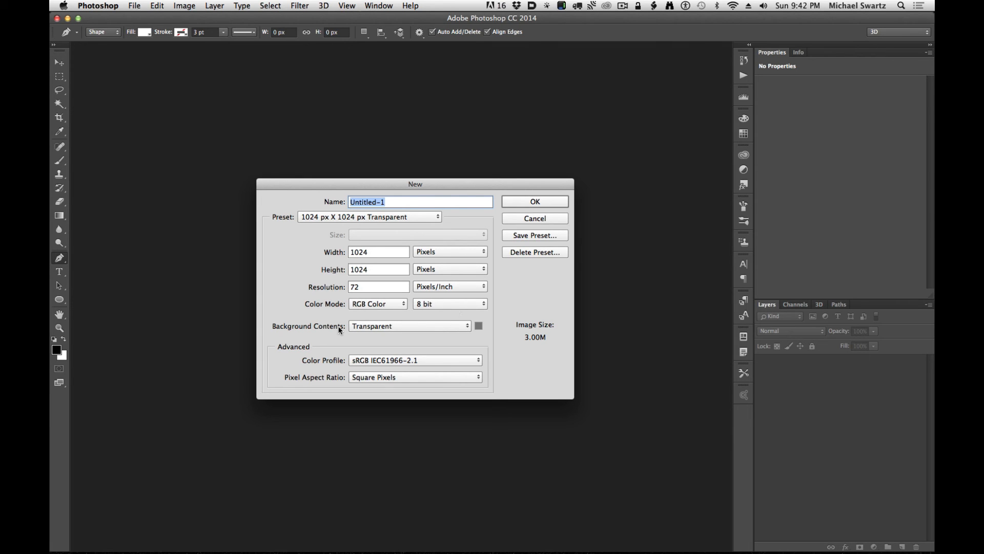
# - Create a 1024 × 1024 px transparent document and add a Solid Color fill layer in gray at 50% brightness
pyautogui.click(531, 202)
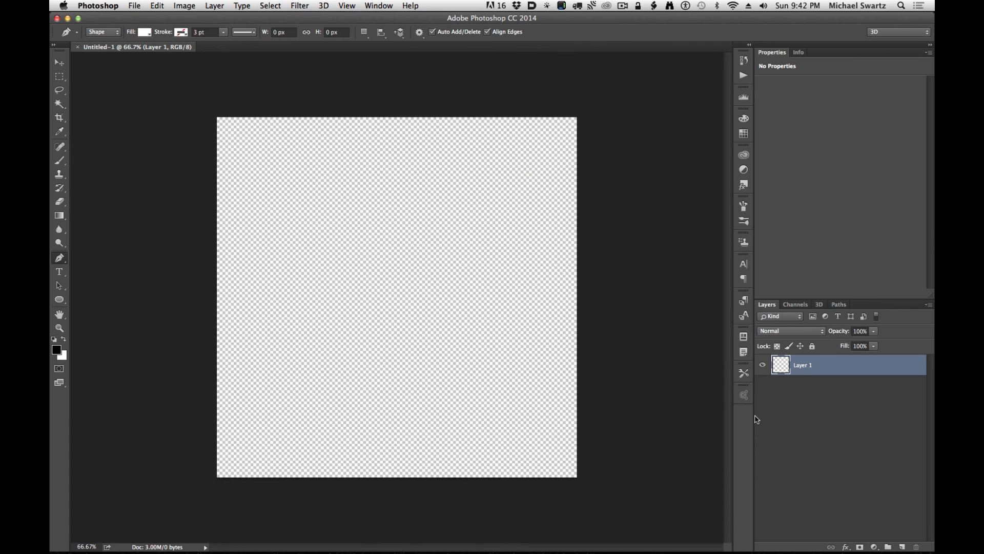
pyautogui.click(874, 547)
pyautogui.click(737, 363)
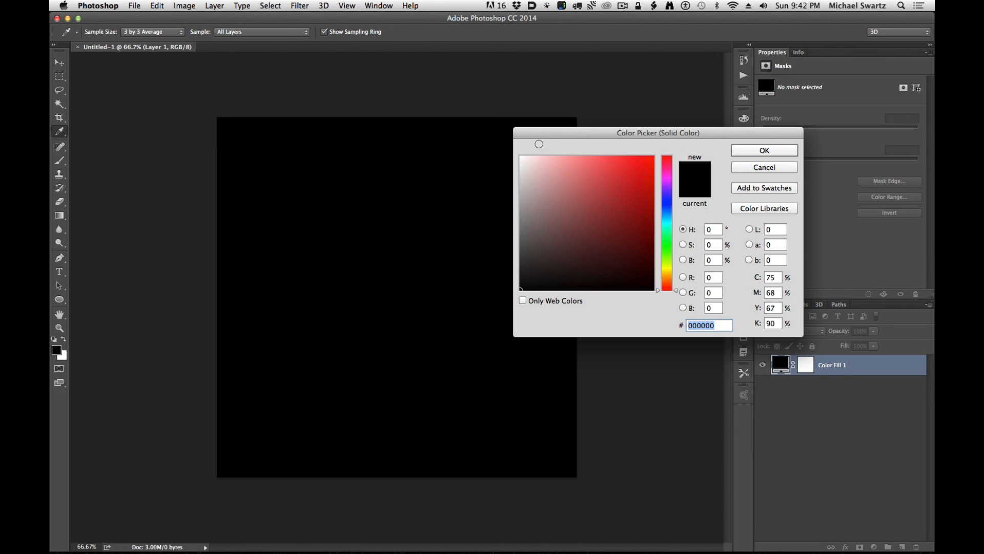
pyautogui.moveTo(719, 261); pyautogui.dragTo(604, 230)
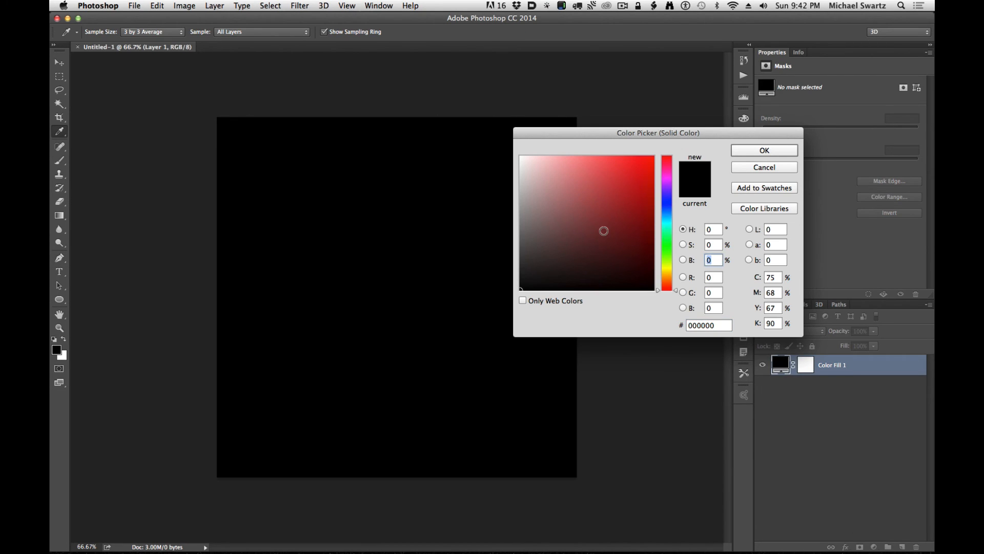
pyautogui.write('50')
pyautogui.press('Return')
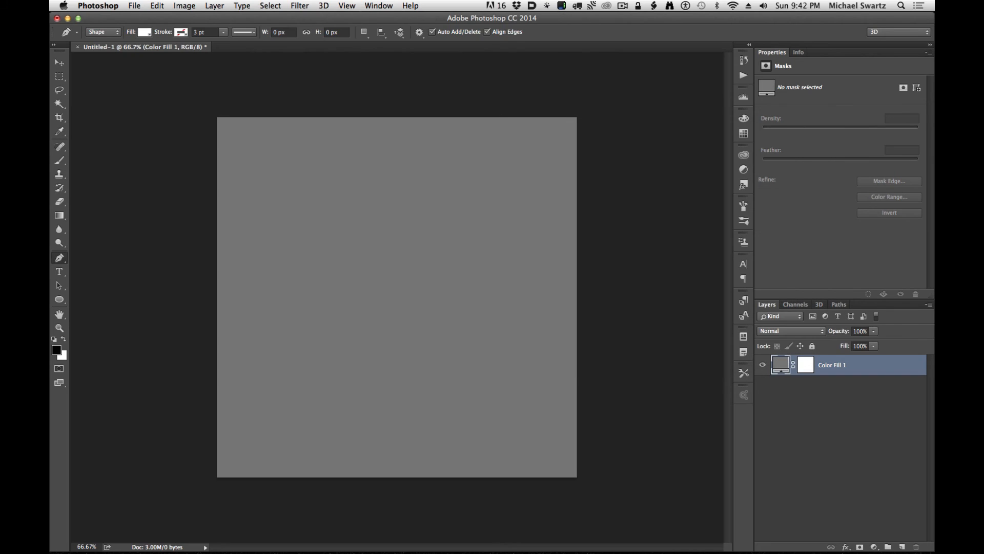
# - Delete the fill layer's mask and rename the layer bg_color
pyautogui.rightClick(808, 364)
pyautogui.click(813, 385)
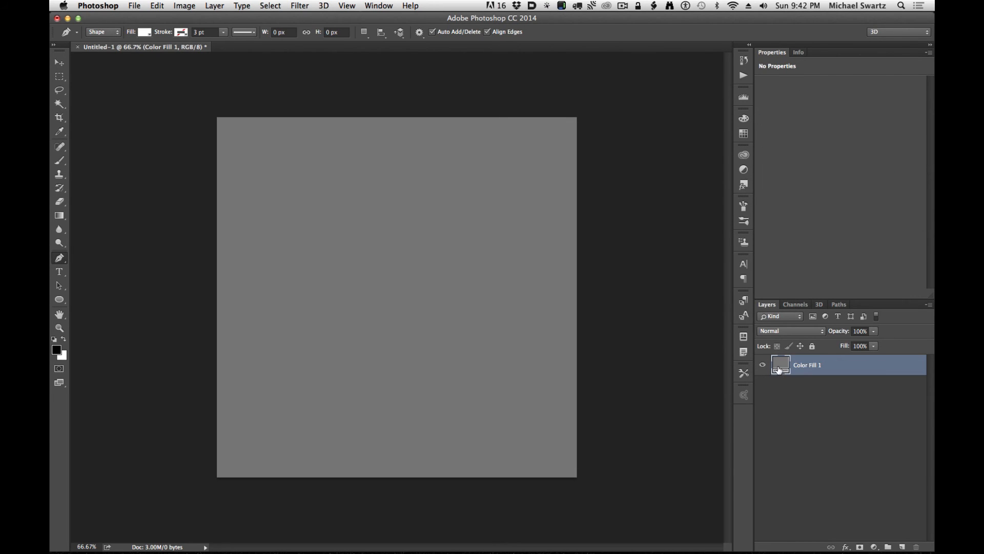
pyautogui.doubleClick(802, 365)
pyautogui.write('bg_color')
pyautogui.press('Return')
# - Add one vertical and one horizontal guide at 50%, crossing at the canvas center
pyautogui.click(347, 6)
pyautogui.click(384, 256)
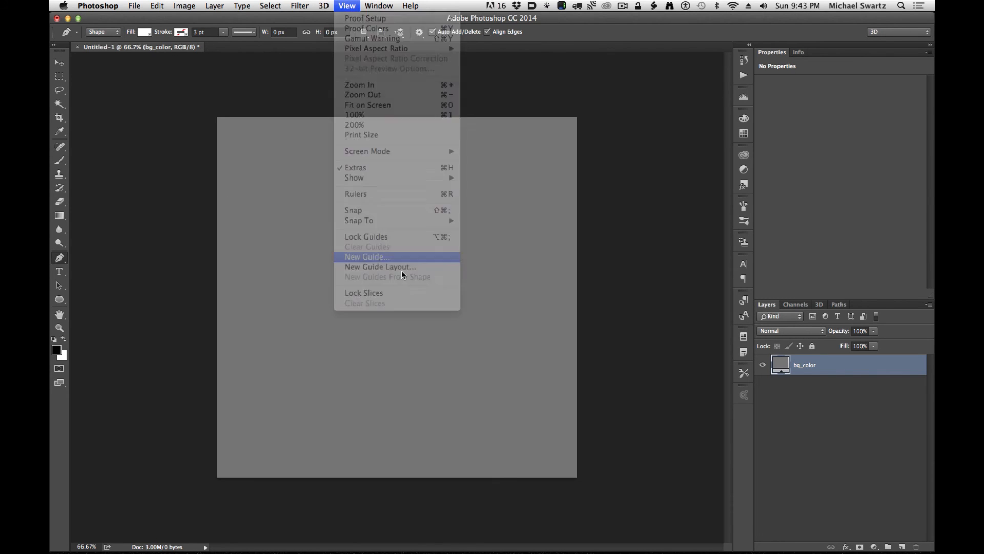
pyautogui.write('50')
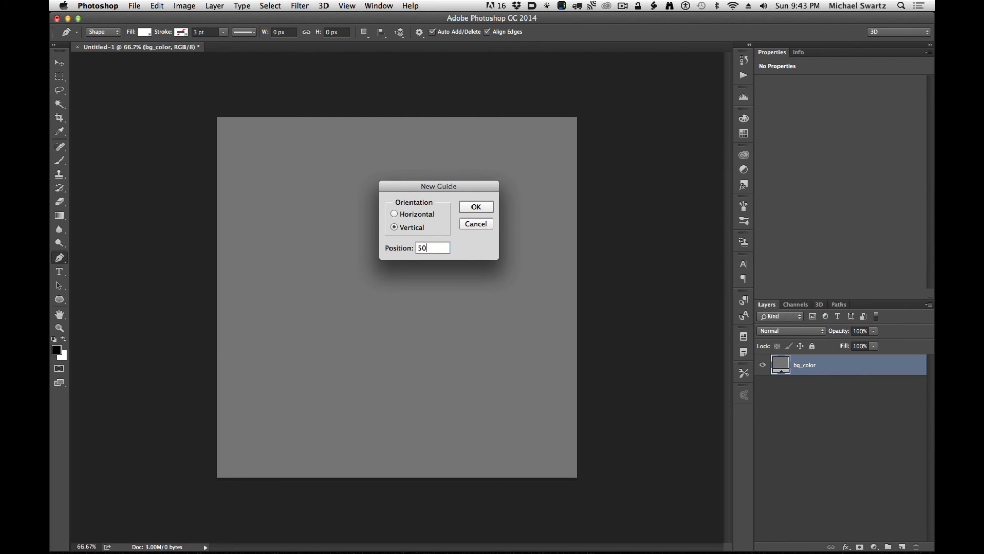
pyautogui.press('Return')
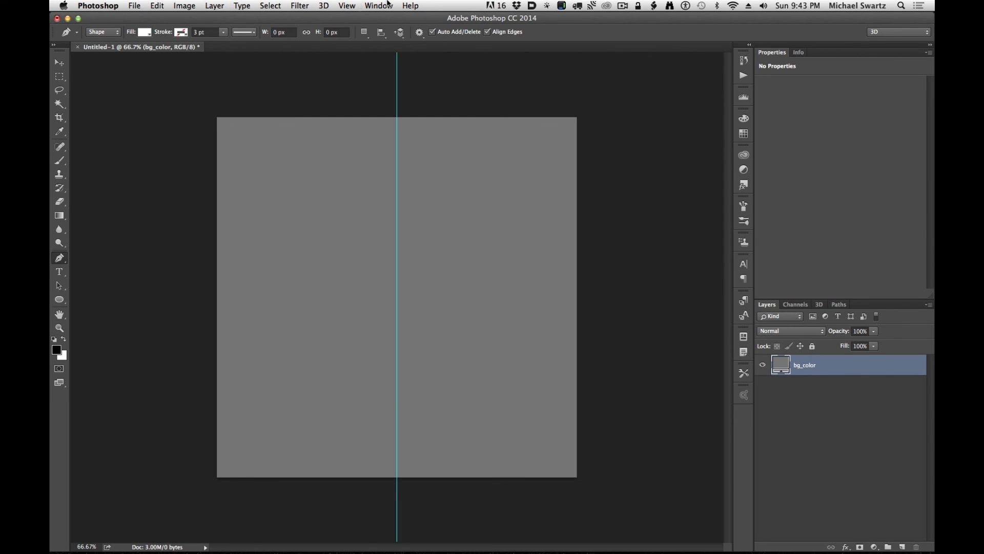
pyautogui.click(347, 5)
pyautogui.click(356, 259)
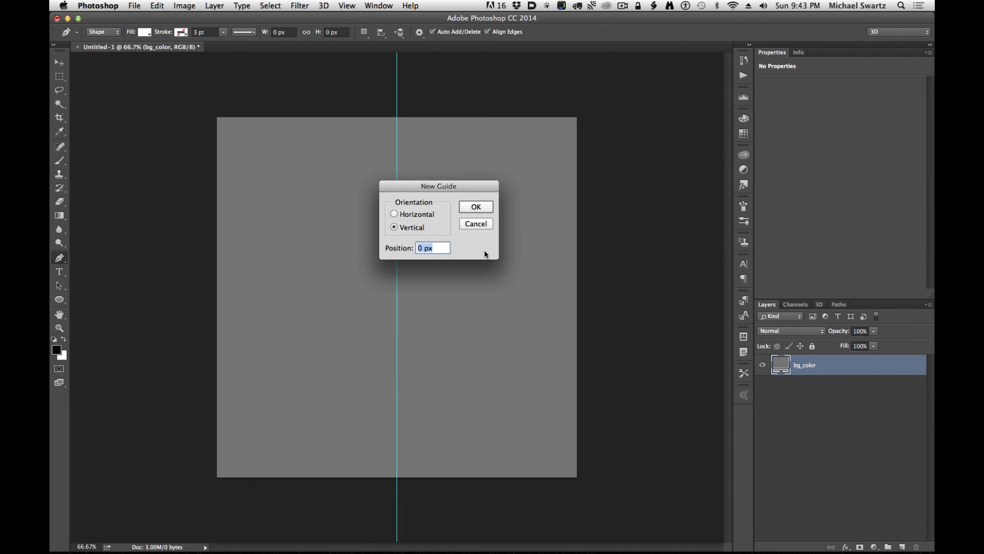
pyautogui.click(419, 214)
pyautogui.write('50')
pyautogui.press('Return')
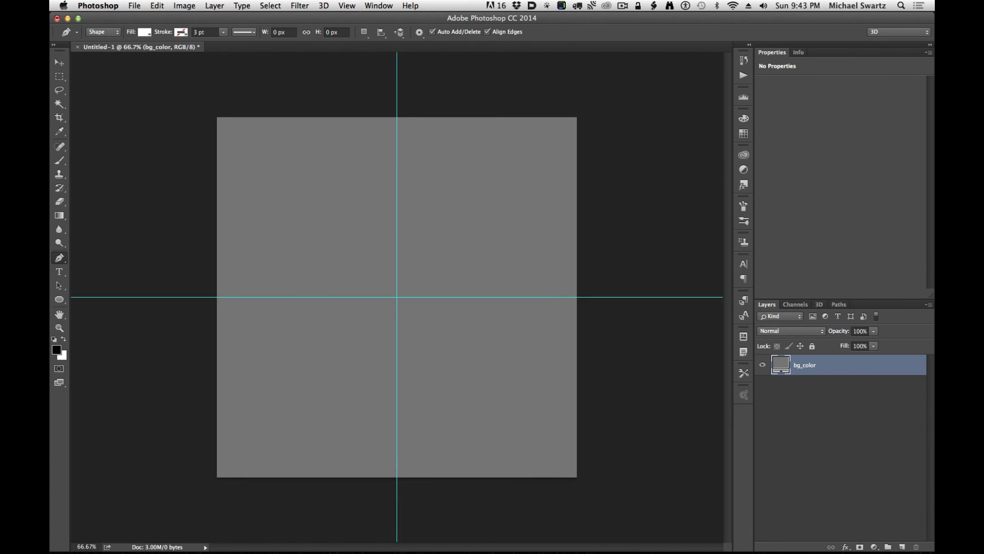
# - Draw a tall white ellipse about 345 × 922 px centered on the guide intersection, and deselect its layer
pyautogui.click(59, 299)
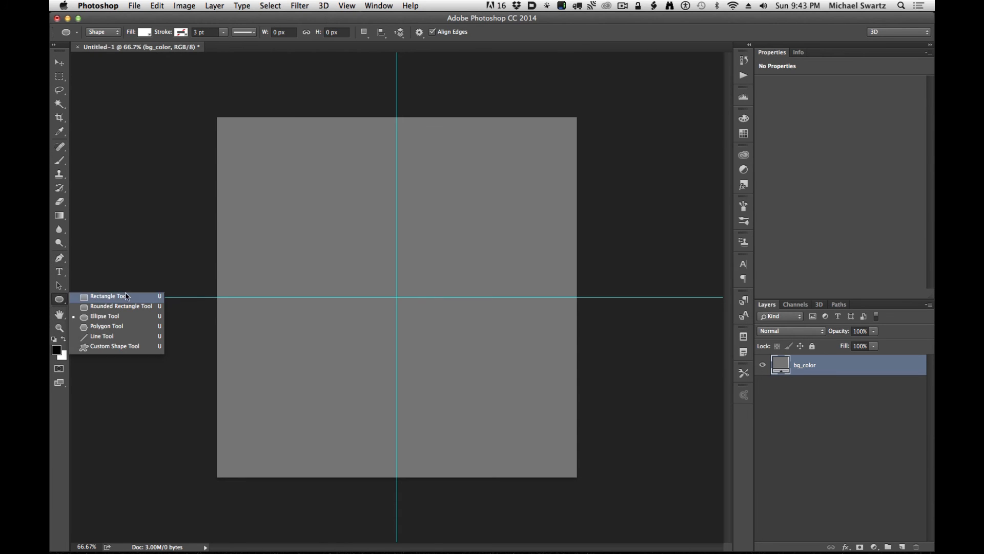
pyautogui.click(109, 317)
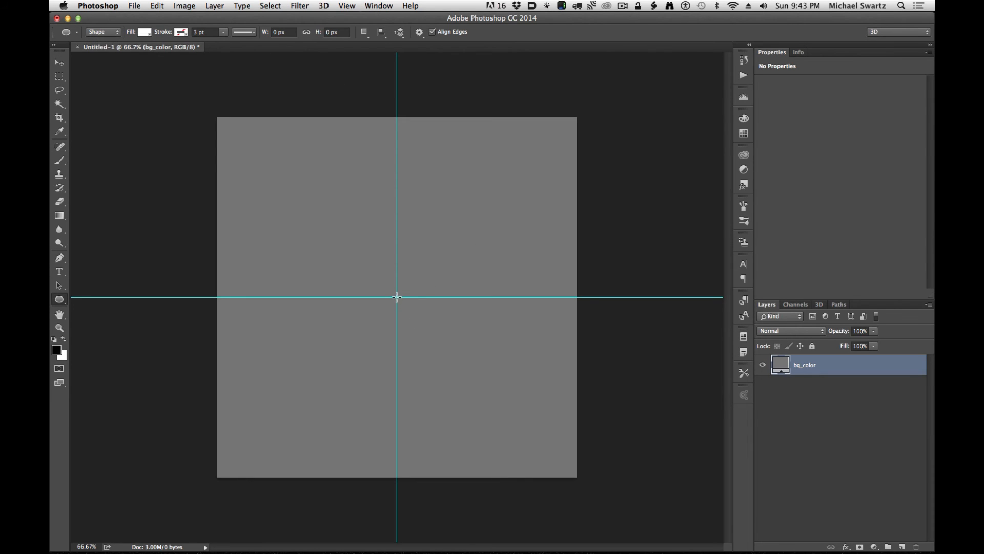
pyautogui.moveTo(397, 297); pyautogui.dragTo(457, 459)
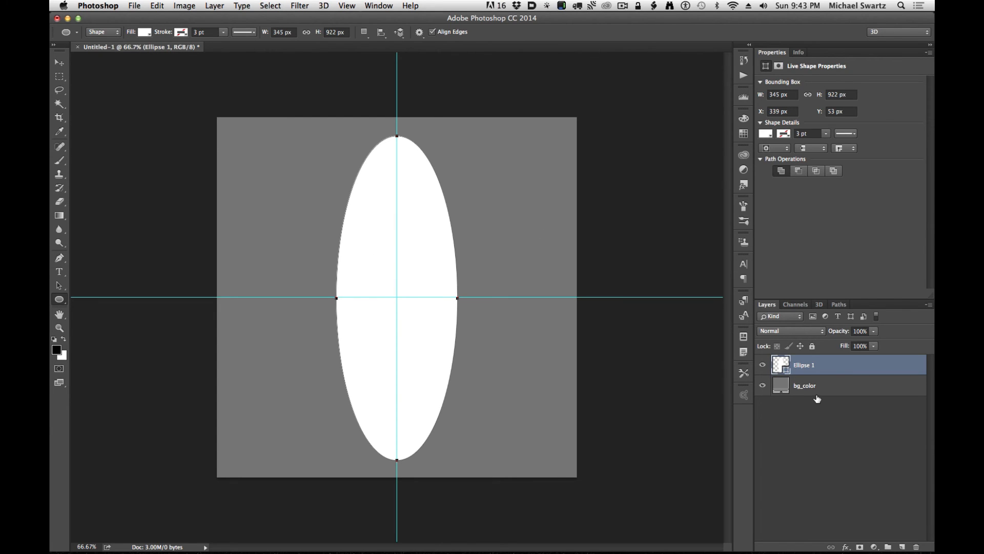
pyautogui.keyDown('super'); pyautogui.click(869, 368); pyautogui.keyUp('super')
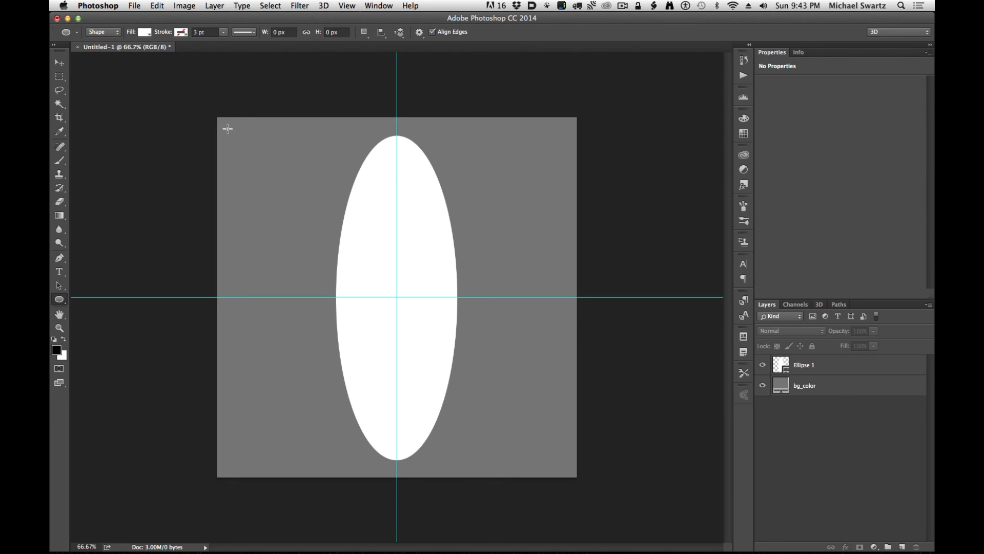
# - Draw a narrow black stem shape about 28 × 949 px with the Pen tool, tapering from below the ellipse to a point at its top
pyautogui.click(63, 259)
pyautogui.click(94, 257)
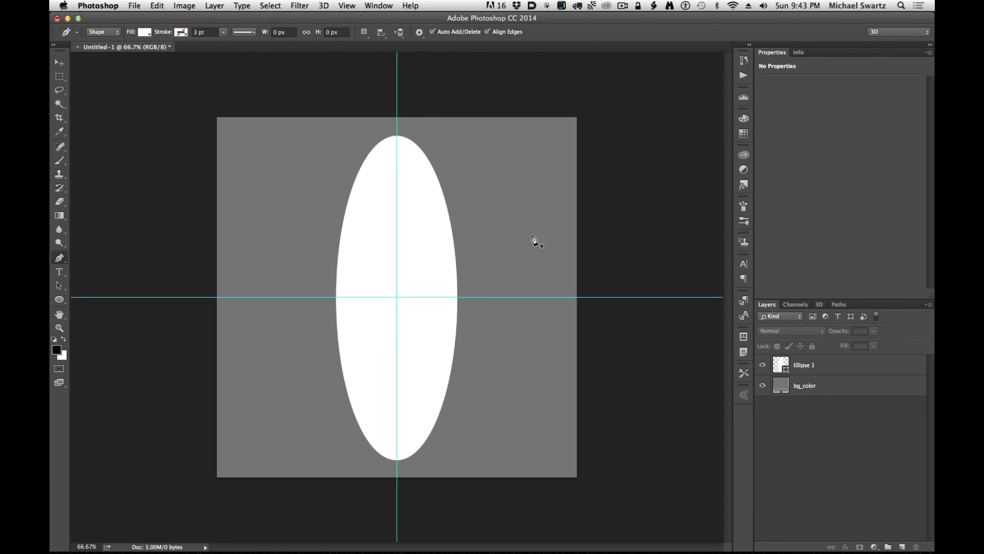
pyautogui.click(339, 5)
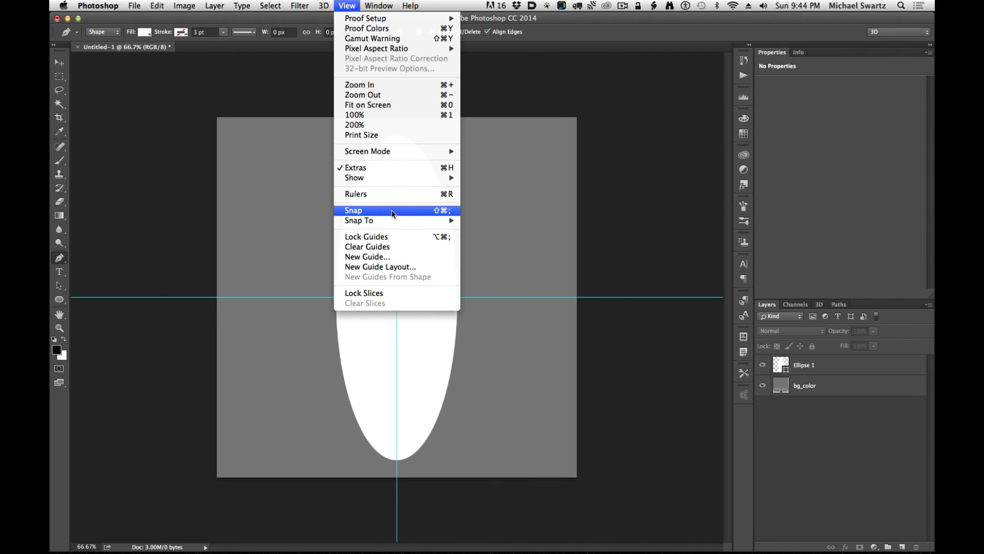
pyautogui.click(220, 215)
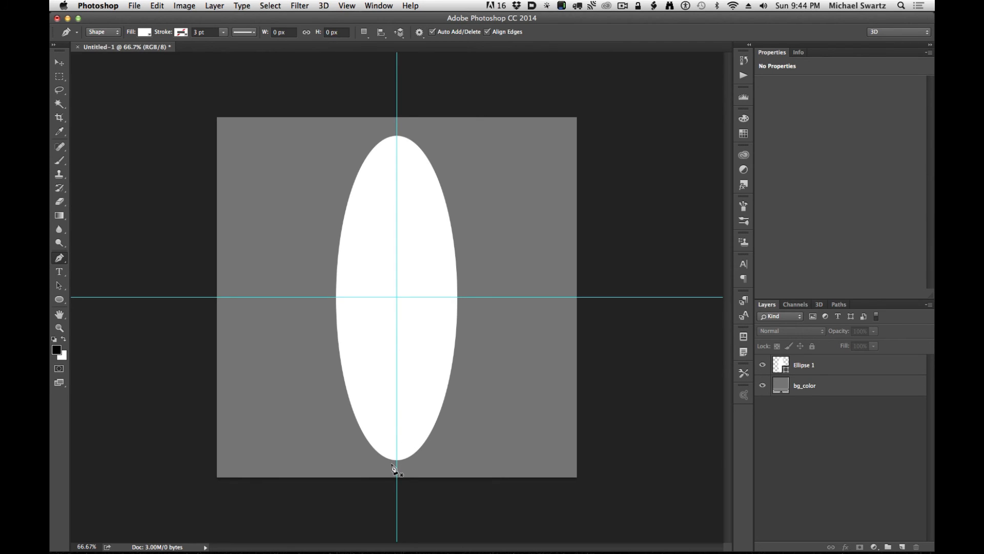
pyautogui.click(146, 32)
pyautogui.click(93, 87)
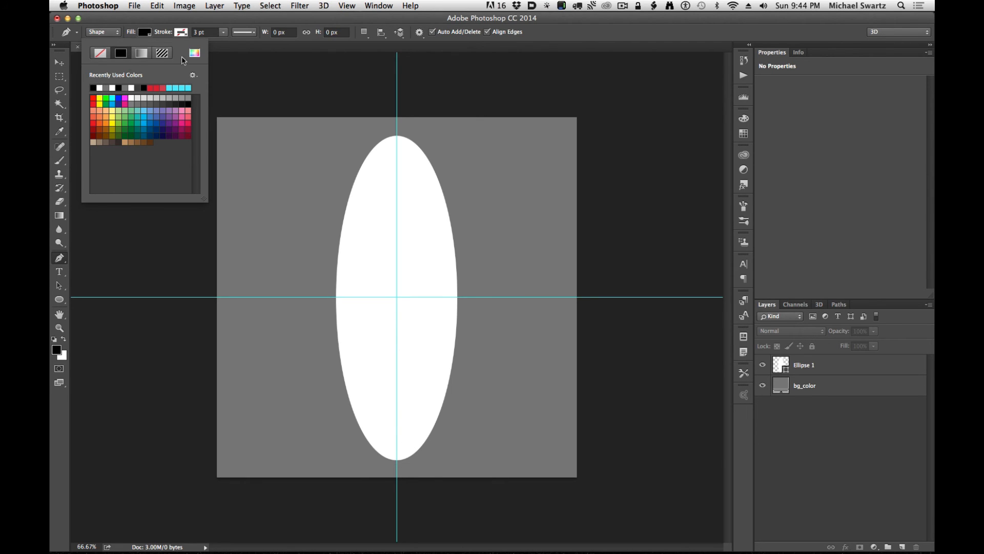
pyautogui.click(144, 32)
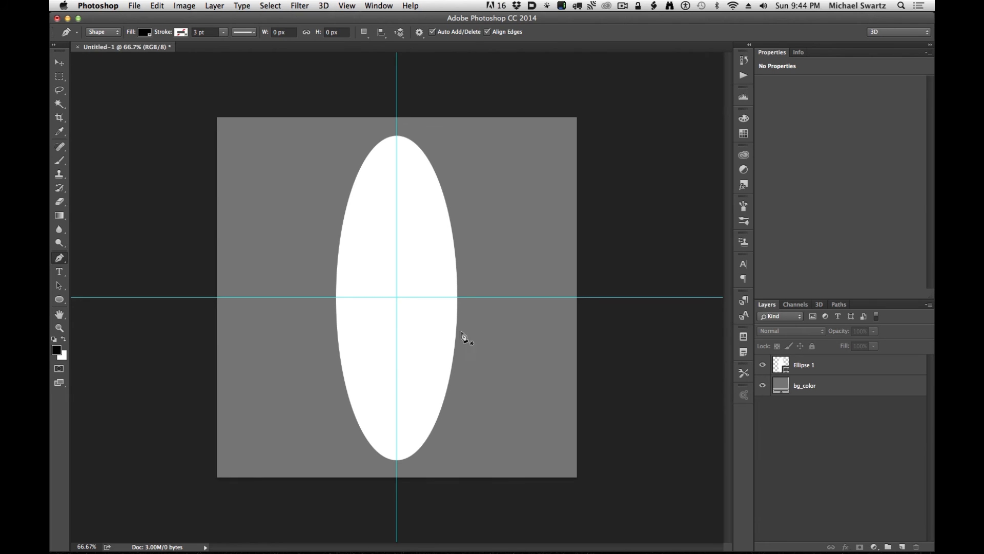
pyautogui.click(392, 465)
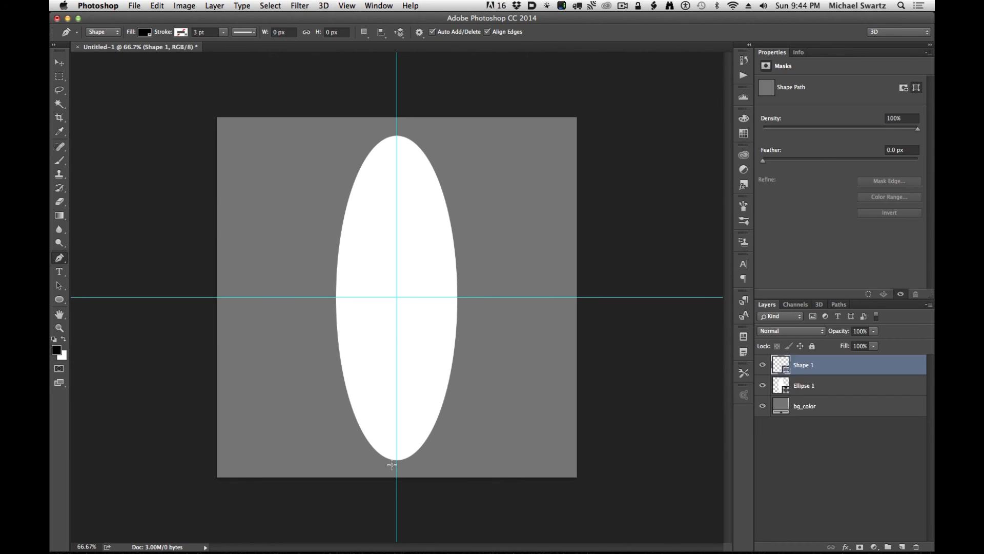
pyautogui.click(397, 132)
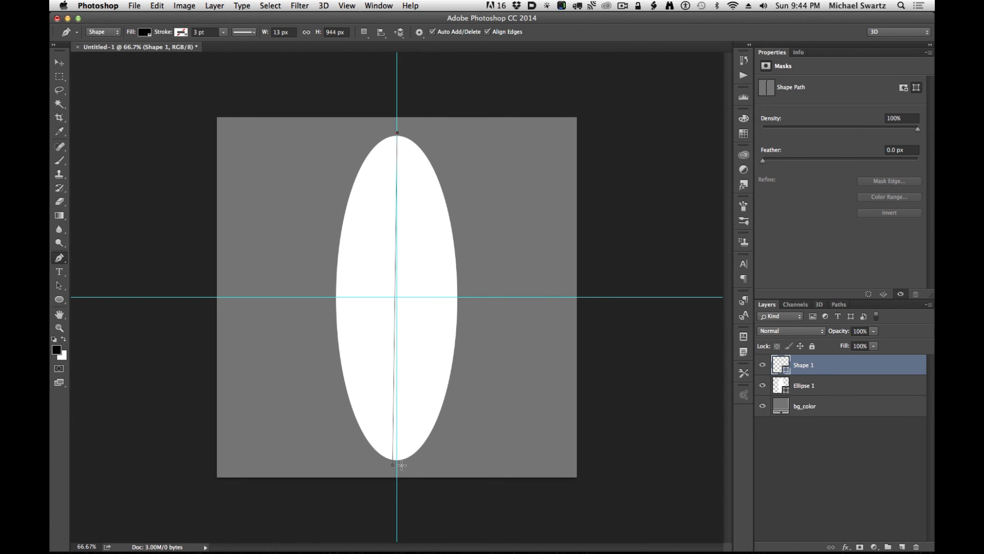
pyautogui.click(402, 466)
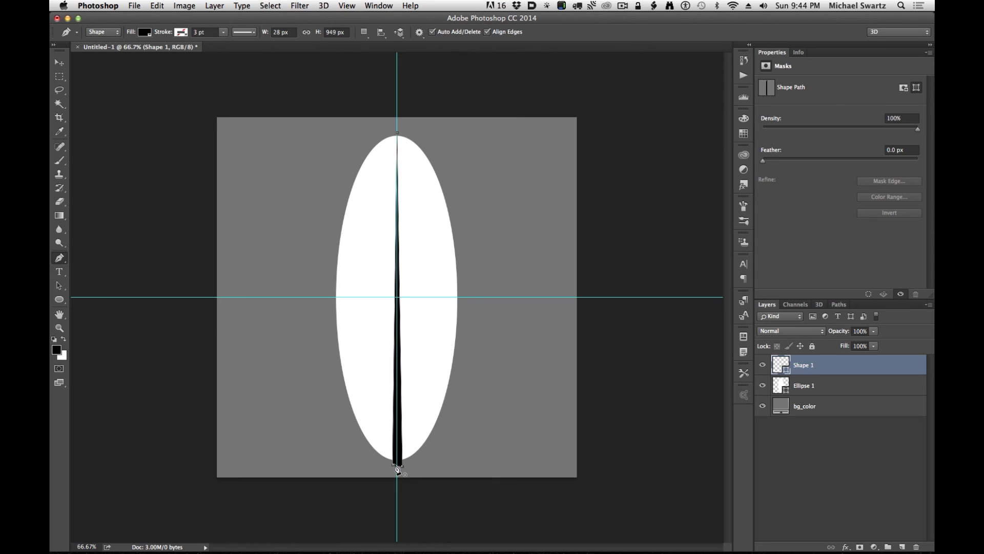
pyautogui.click(394, 465)
pyautogui.press('Return')
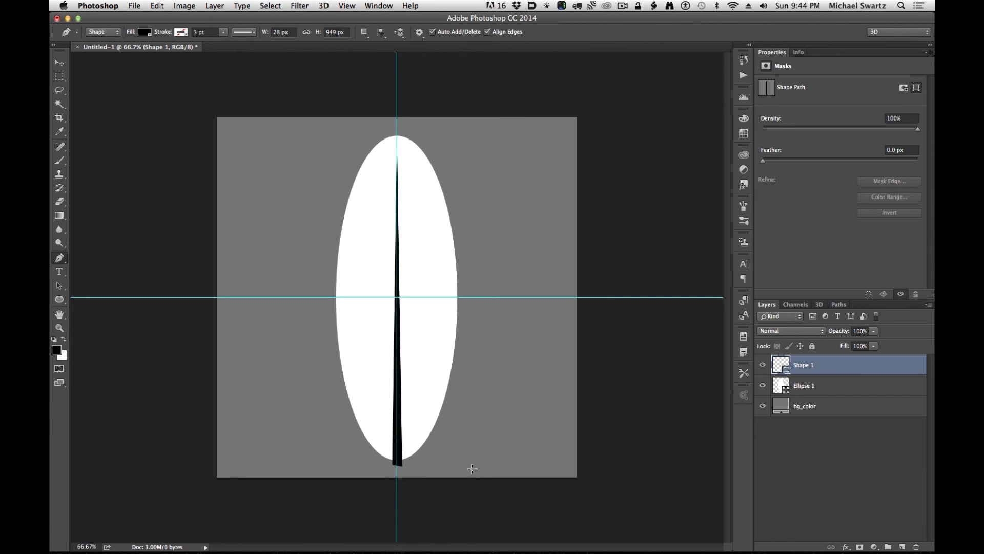
# - Rename the stem layer feather_rachis_stem and the ellipse layer feather_vane_shape
pyautogui.doubleClick(804, 363)
pyautogui.write('FEA')
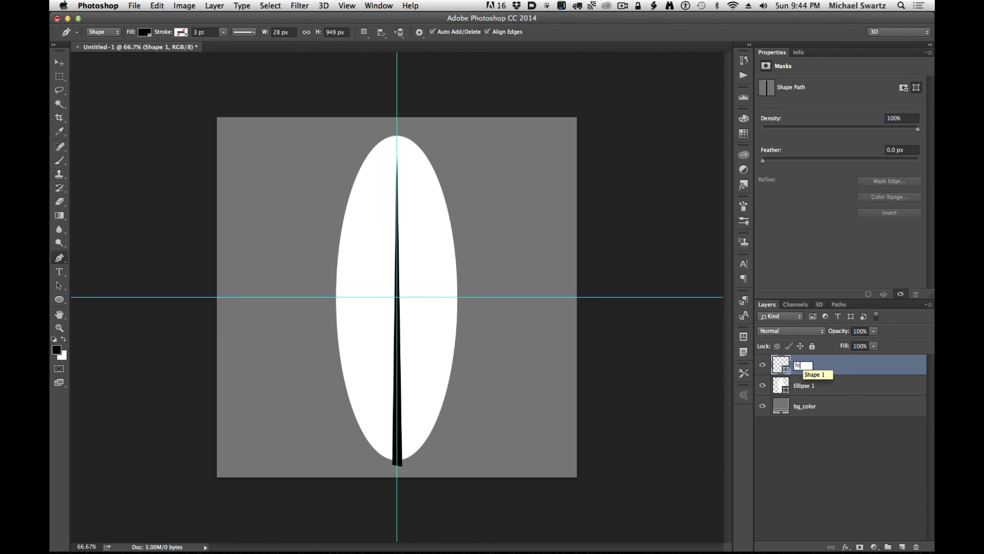
pyautogui.write('ather_rachis_stem')
pyautogui.press('Return')
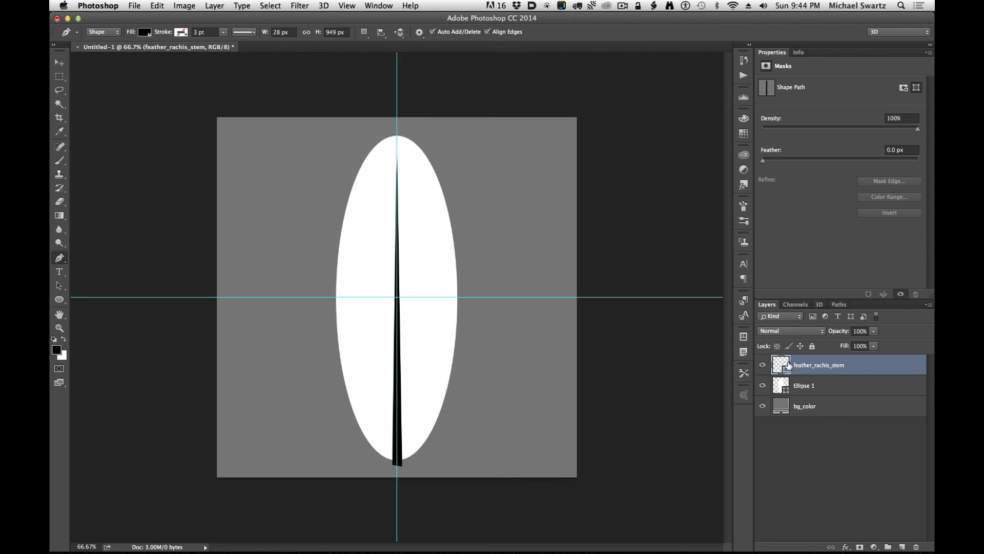
pyautogui.doubleClick(804, 386)
pyautogui.write('fea')
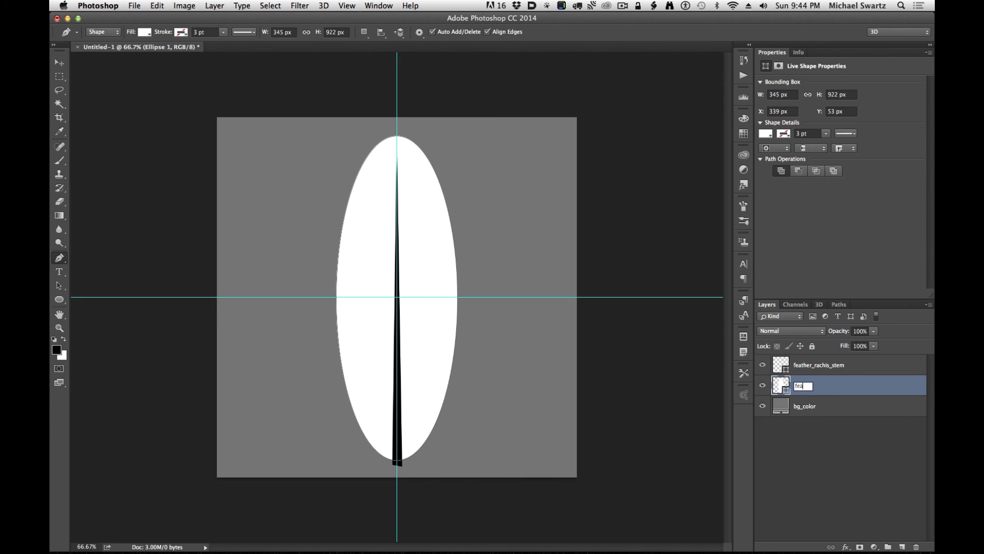
pyautogui.write('ther_')
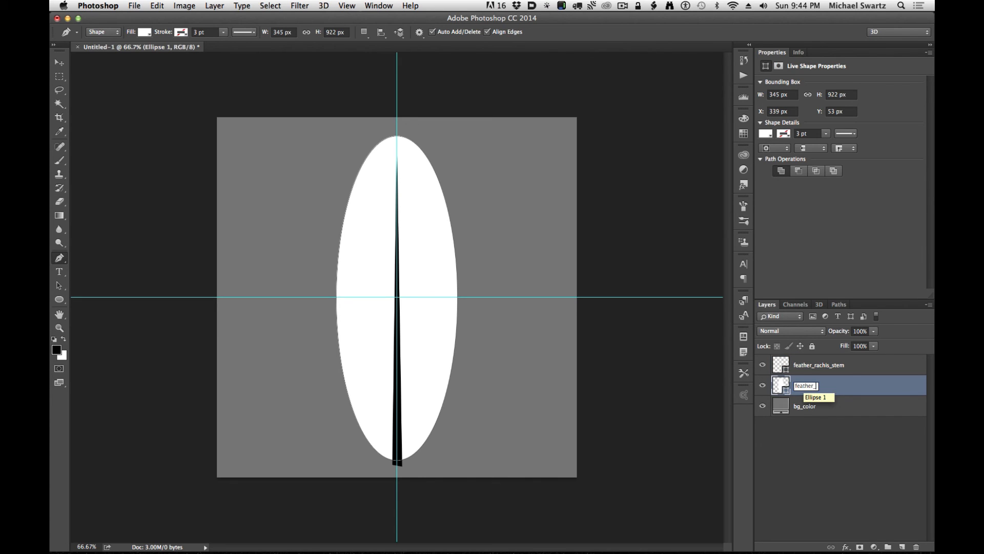
pyautogui.write('vane_shape')
pyautogui.press('Return')
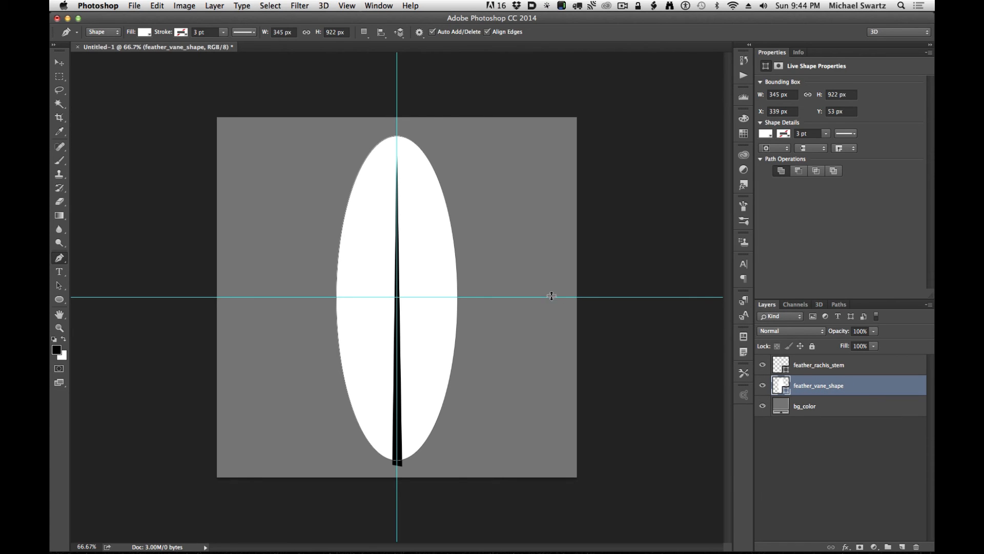
# - Hide the feather_rachis_stem layer and convert the ellipse's top anchor into a sharp corner point on feather_vane_shape
pyautogui.press('super+semicolon')
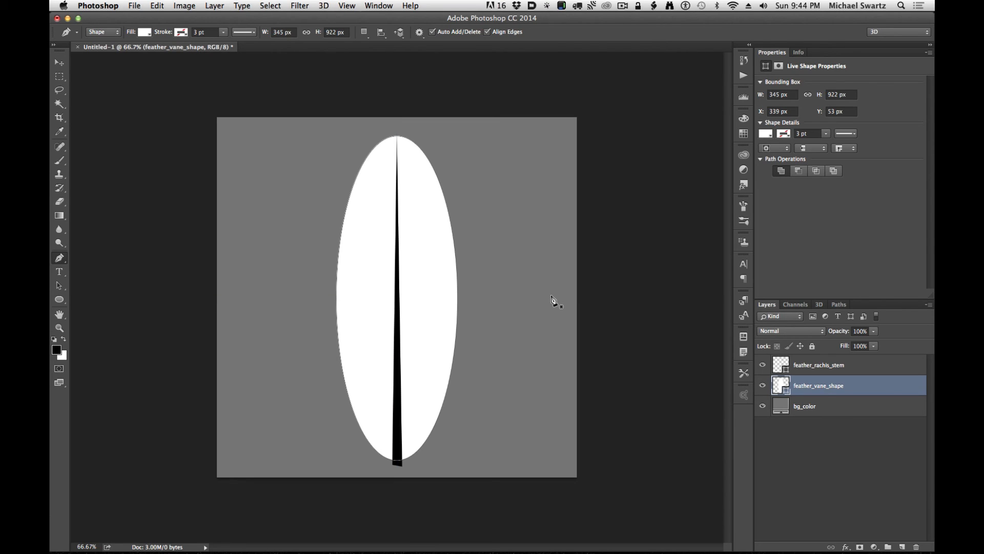
pyautogui.press('super+semicolon')
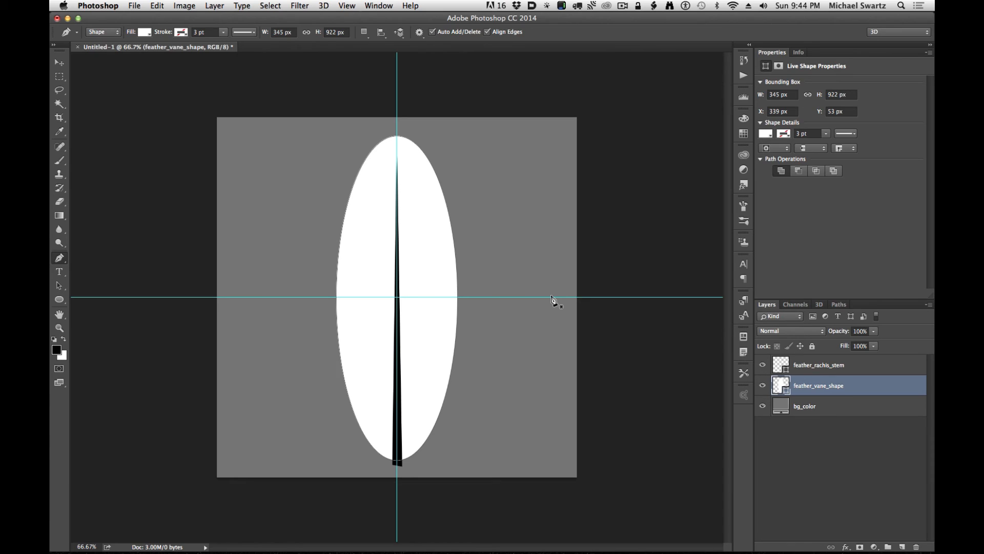
pyautogui.click(762, 364)
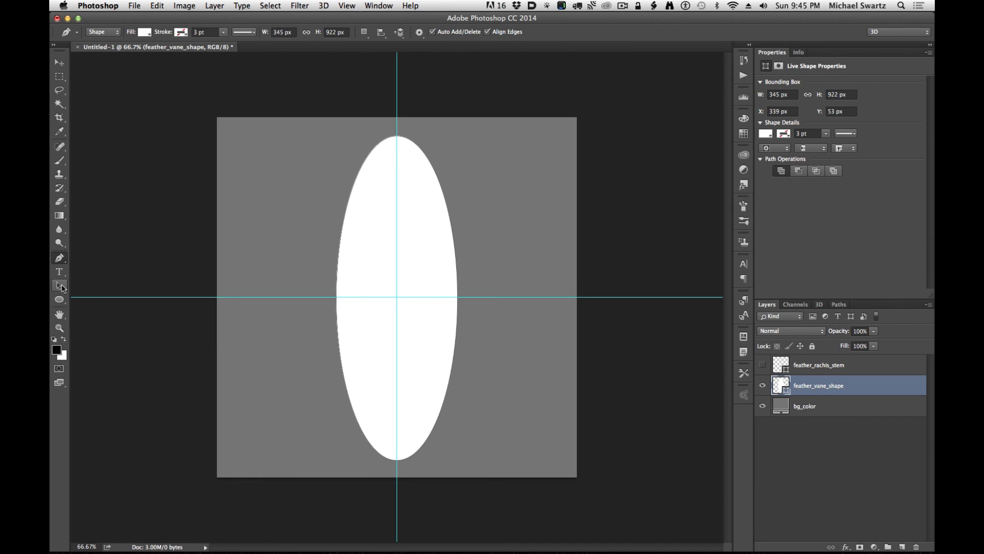
pyautogui.click(63, 301)
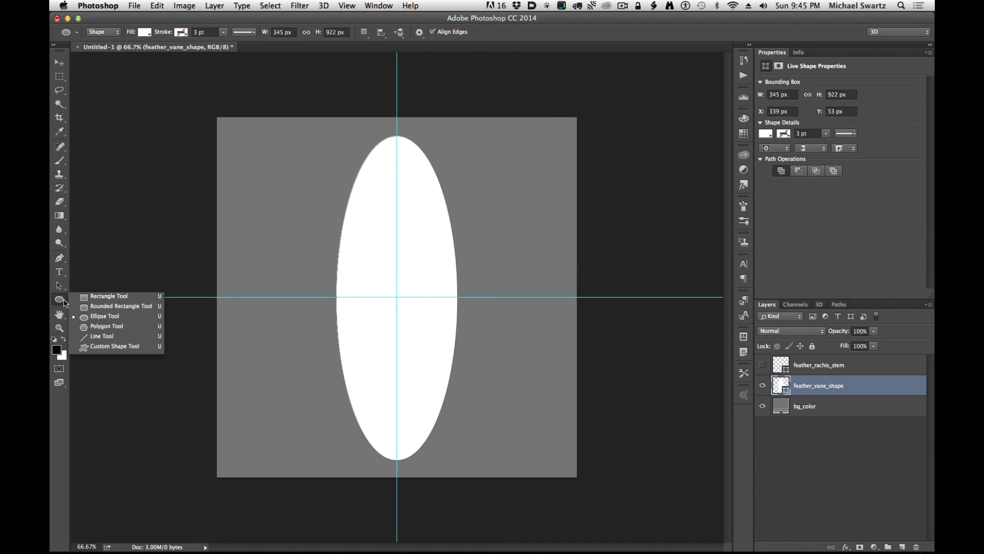
pyautogui.click(59, 257)
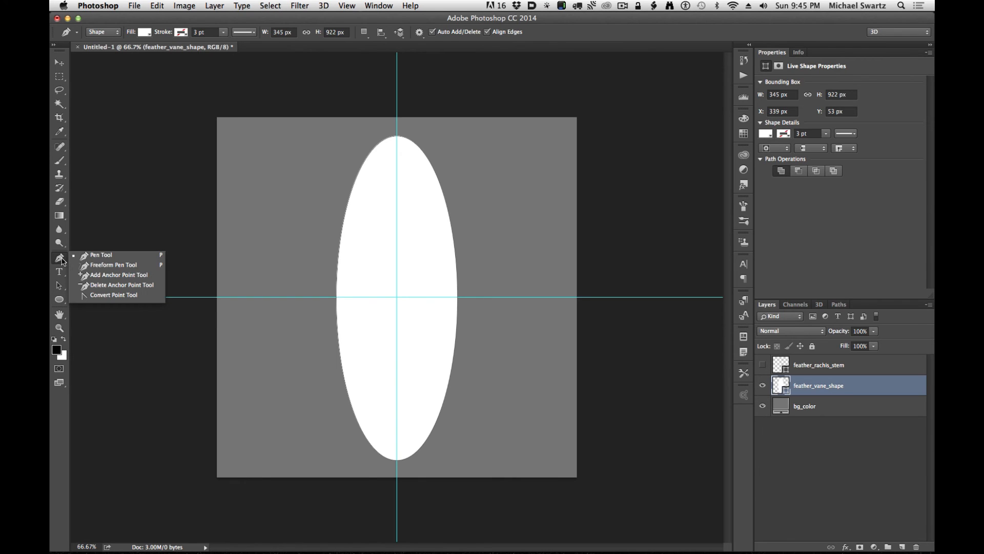
pyautogui.click(108, 296)
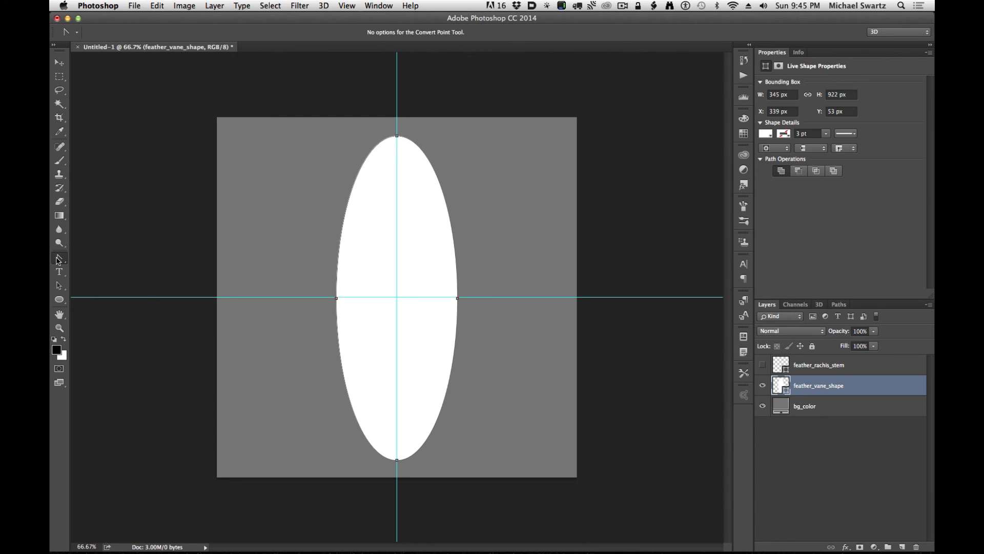
pyautogui.click(398, 137)
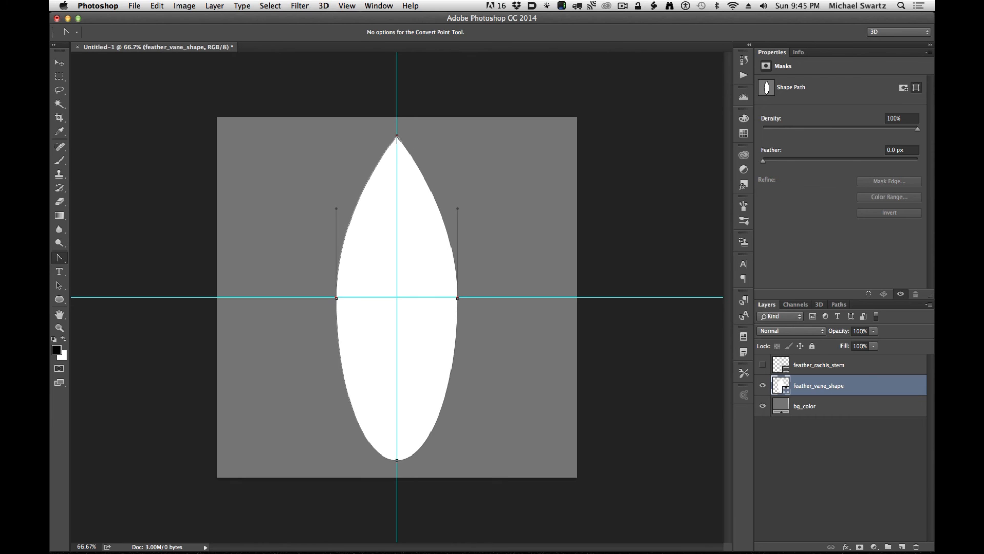
# - Give the top anchor of feather_vane_shape short, symmetrical horizontal handles so the tip is slightly rounded
pyautogui.moveTo(398, 137); pyautogui.dragTo(401, 139)
pyautogui.moveTo(409, 137); pyautogui.dragTo(410, 136)
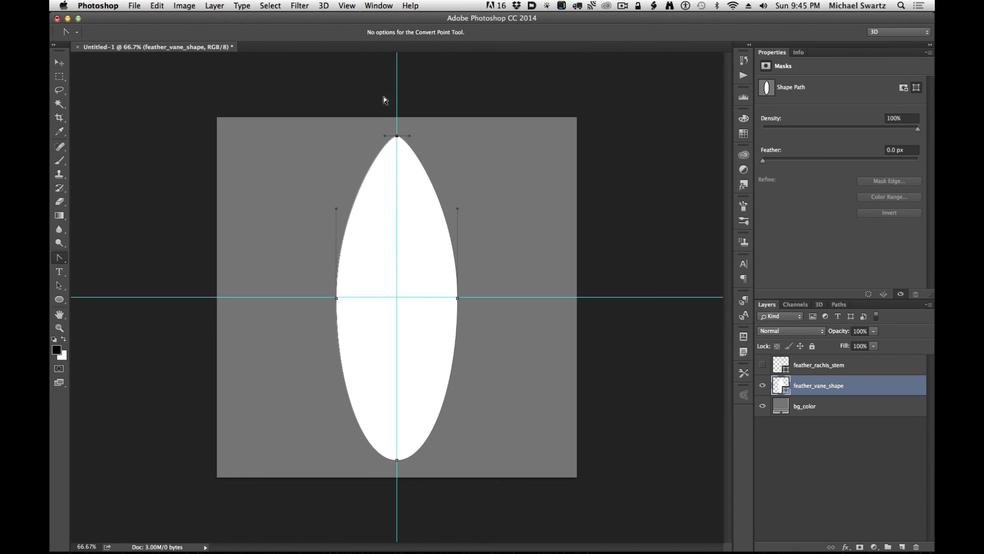
pyautogui.moveTo(397, 136)
pyautogui.mouseDown()
pyautogui.moveTo(352, 139)
pyautogui.moveTo(411, 134)
pyautogui.mouseUp()
pyautogui.hotkey('ctrl', 'z')
pyautogui.click(60, 259)
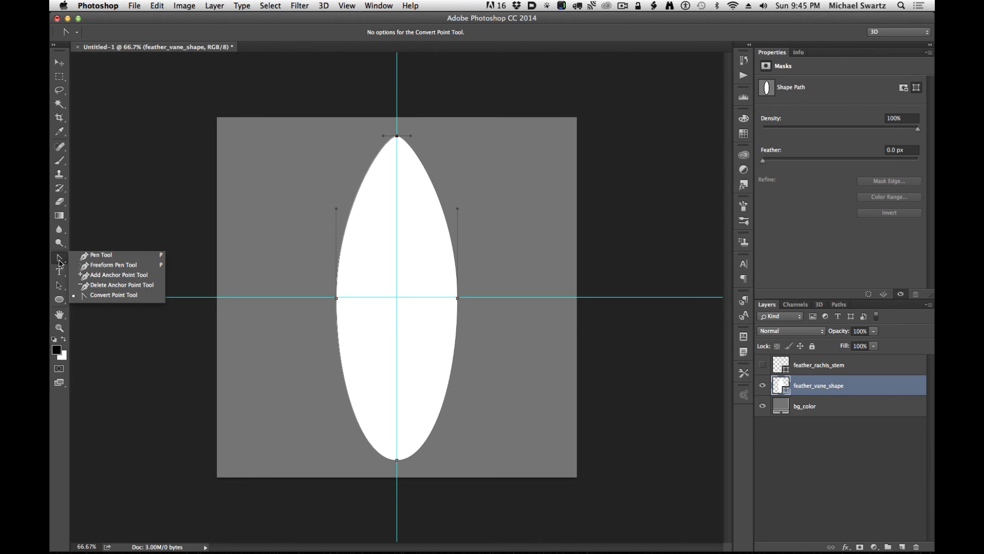
# - Move both side anchors of feather_vane_shape down together by about 80 px so the vane is widest below its center
pyautogui.click(59, 285)
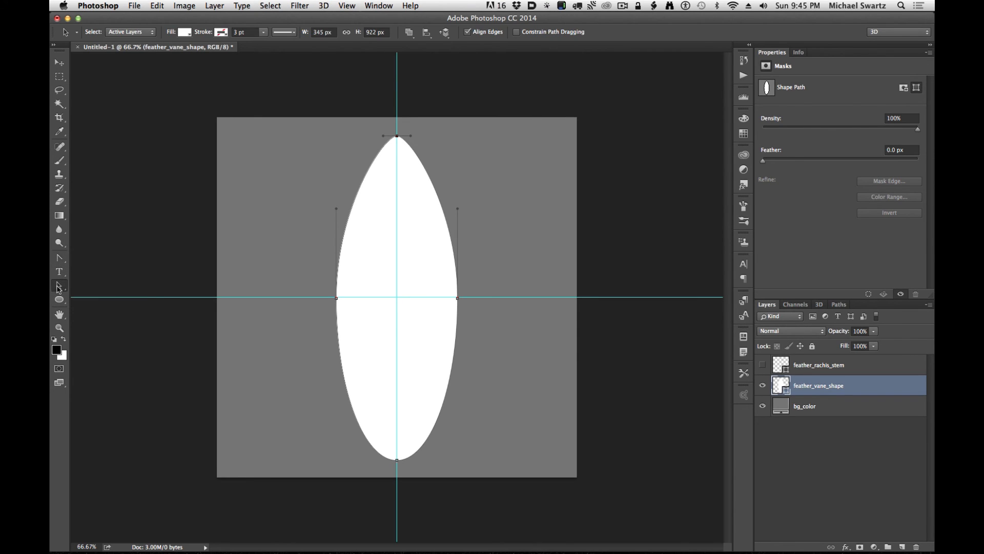
pyautogui.click(134, 296)
pyautogui.moveTo(268, 269); pyautogui.dragTo(626, 331)
pyautogui.hotkey('shift', 'Down')
pyautogui.hotkey('shift', 'Down')
pyautogui.hotkey('shift', 'Down')
pyautogui.hotkey('shift', 'Down')
pyautogui.hotkey('shift', 'Down')
pyautogui.hotkey('shift', 'Down')
pyautogui.hotkey('shift', 'Down')
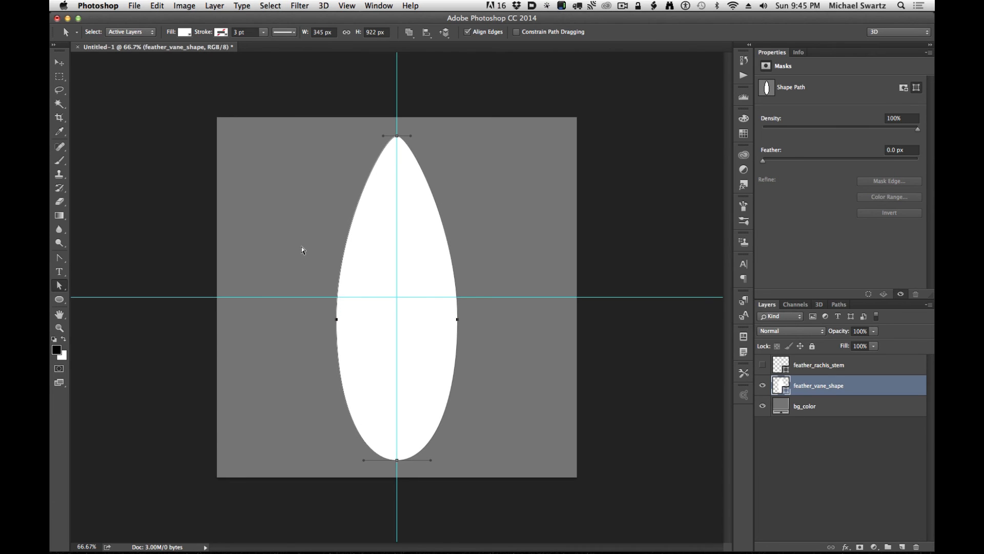
pyautogui.hotkey('shift', 'Down')
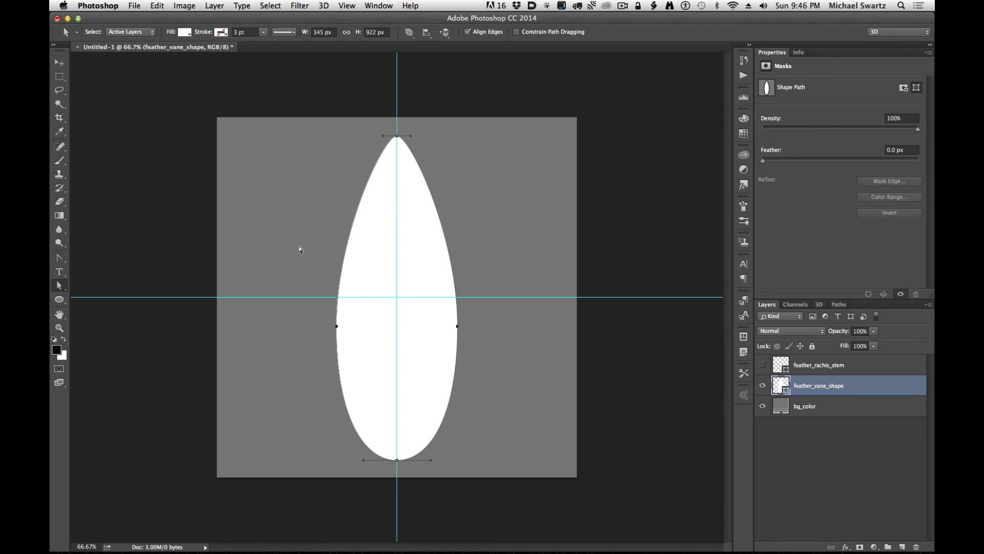
# - Make the feather_rachis_stem layer visible over the vane
pyautogui.click(59, 62)
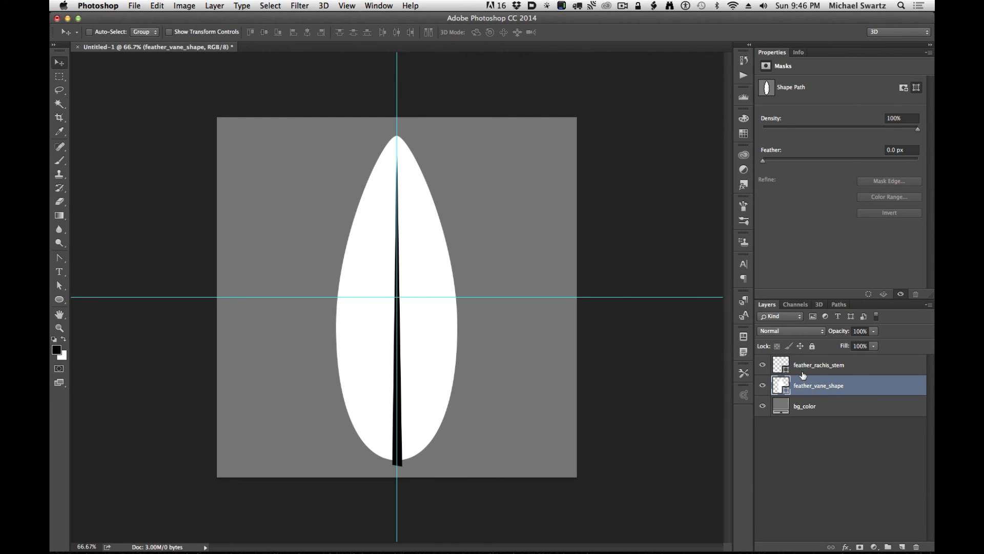
pyautogui.click(763, 365)
pyautogui.click(763, 365)
# - Add a Pattern Overlay to feather_vane_shape using the web pattern with the thickest diagonal stripes rising to the right
pyautogui.doubleClick(871, 390)
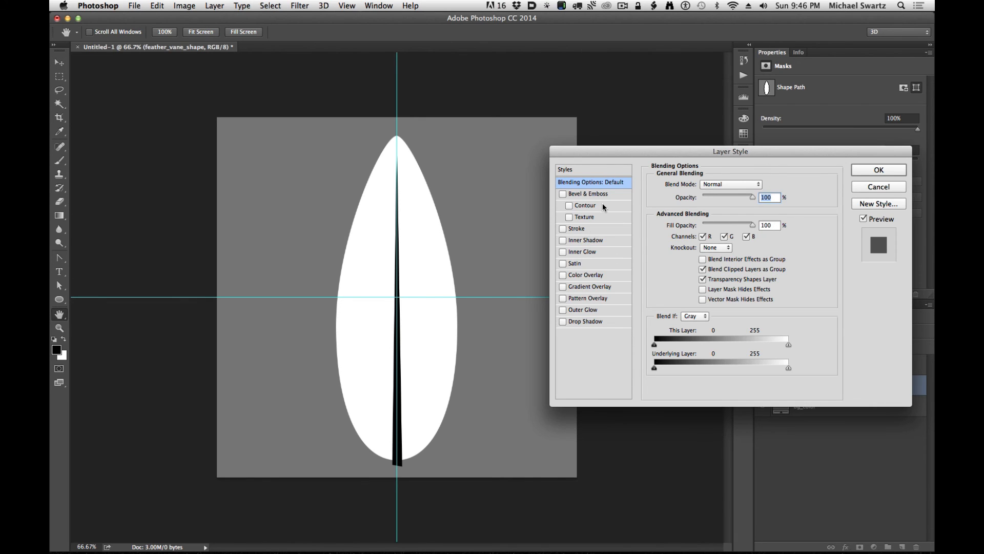
pyautogui.click(573, 300)
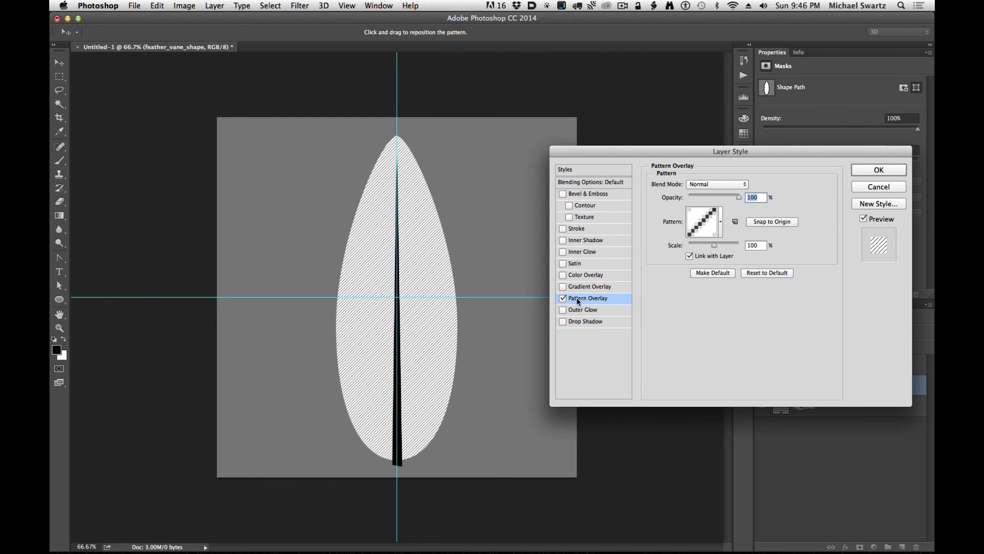
pyautogui.click(720, 221)
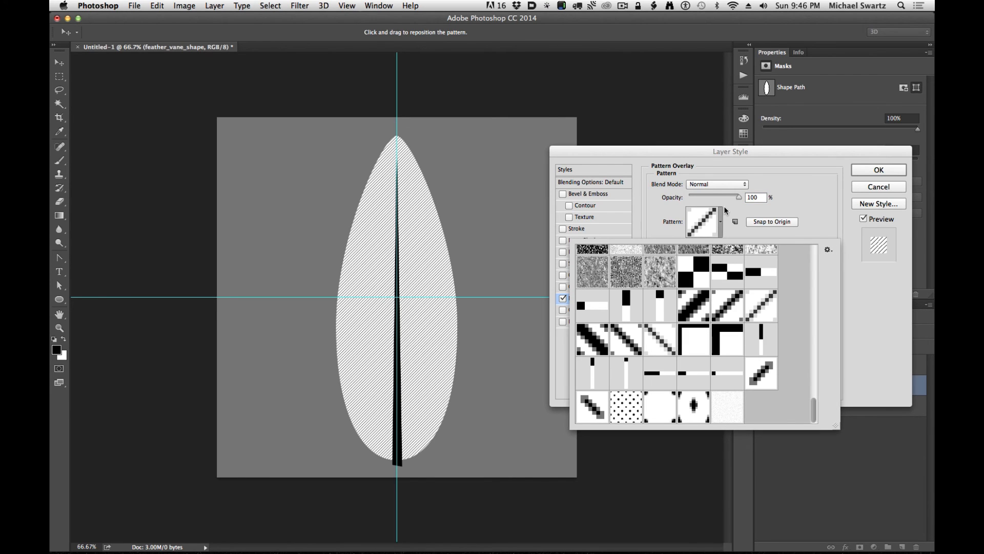
pyautogui.click(715, 232)
pyautogui.click(721, 224)
pyautogui.click(828, 250)
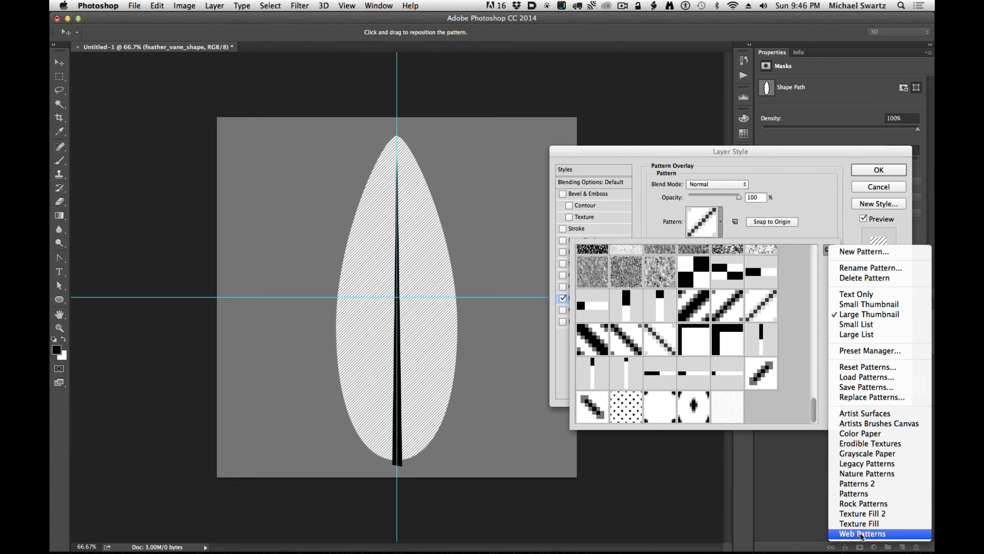
pyautogui.click(782, 382)
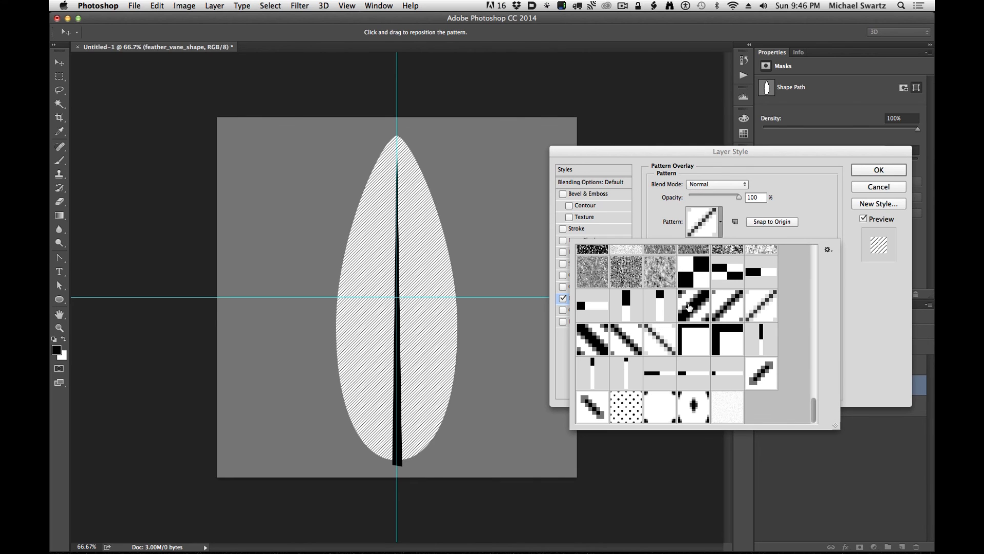
pyautogui.click(687, 306)
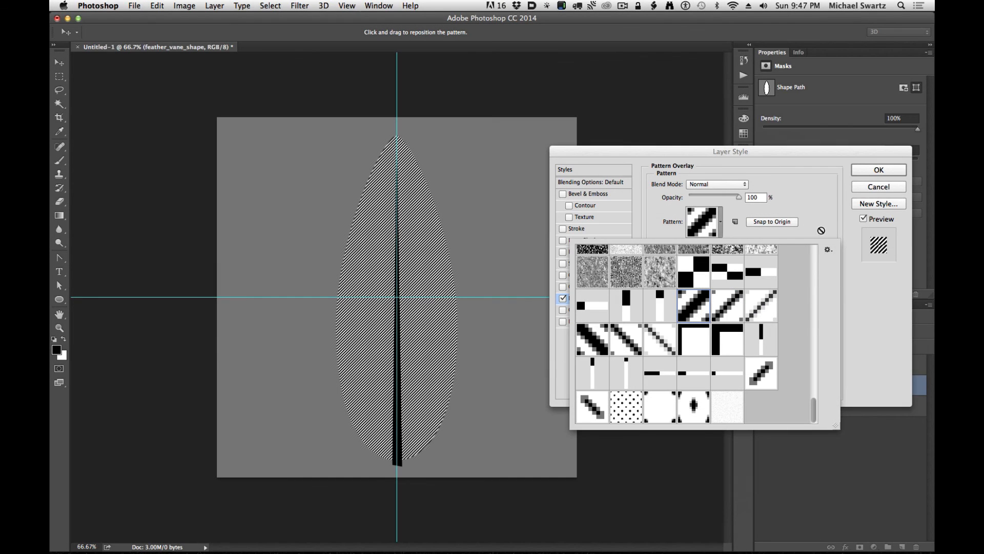
pyautogui.click(838, 193)
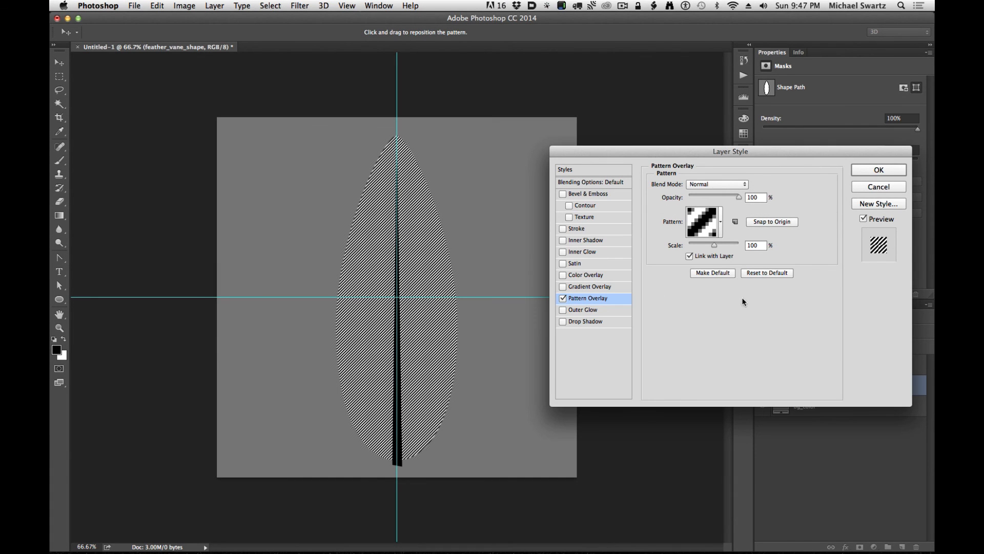
# - Set the pattern overlay's scale to 100% and apply the layer style
pyautogui.moveTo(713, 244); pyautogui.dragTo(716, 247)
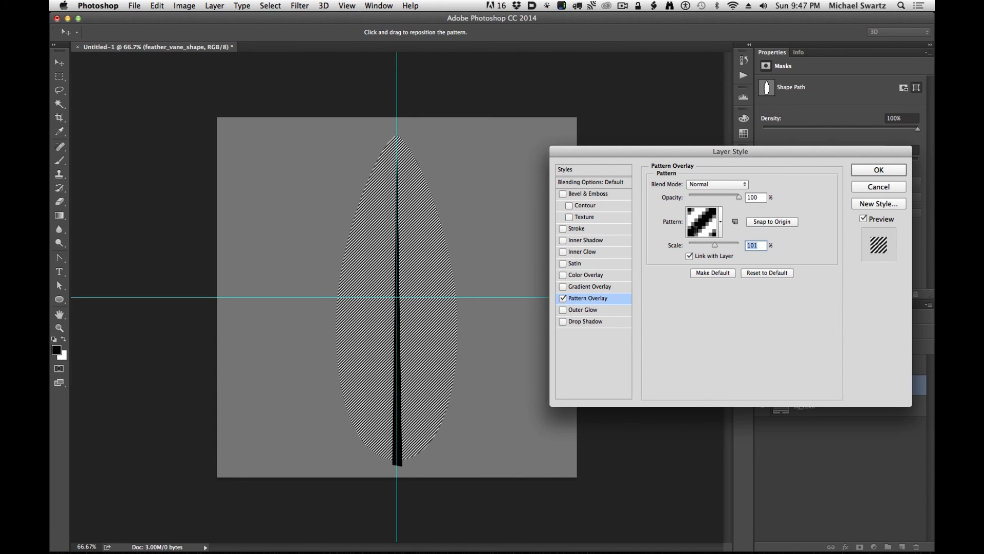
pyautogui.write('100')
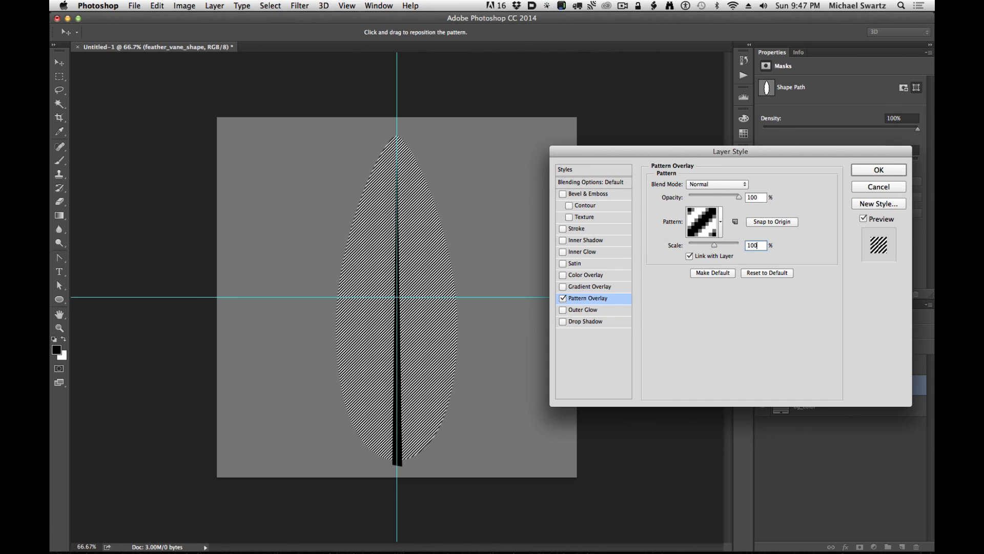
pyautogui.click(879, 169)
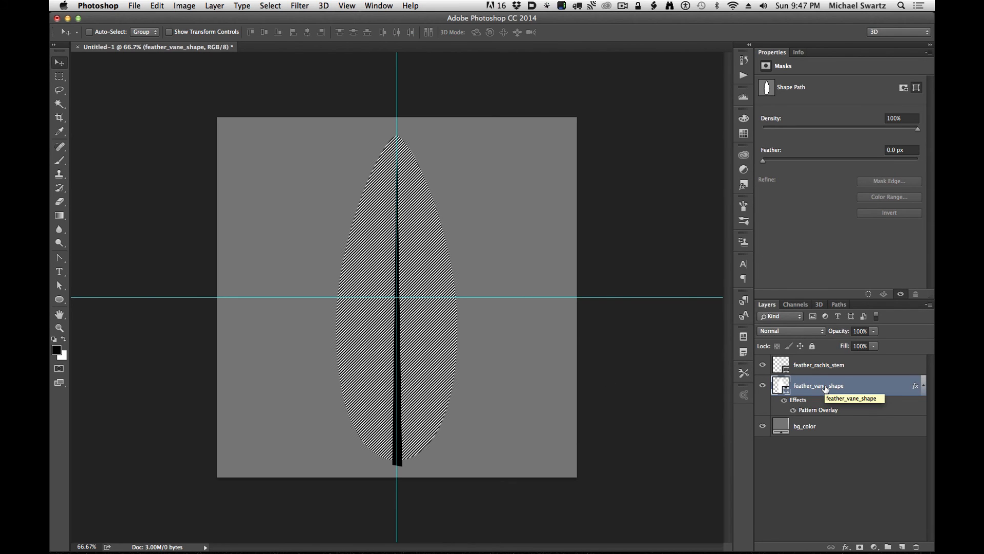
# - Rename the patterned vane layer feather_vane_shape_Right
pyautogui.doubleClick(826, 388)
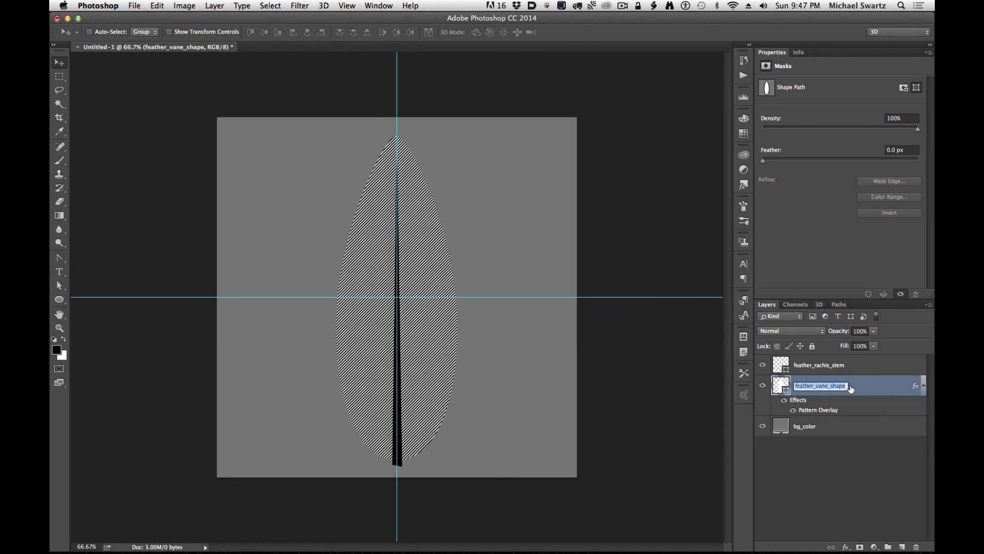
pyautogui.click(846, 386)
pyautogui.write('_Right')
pyautogui.press('Return')
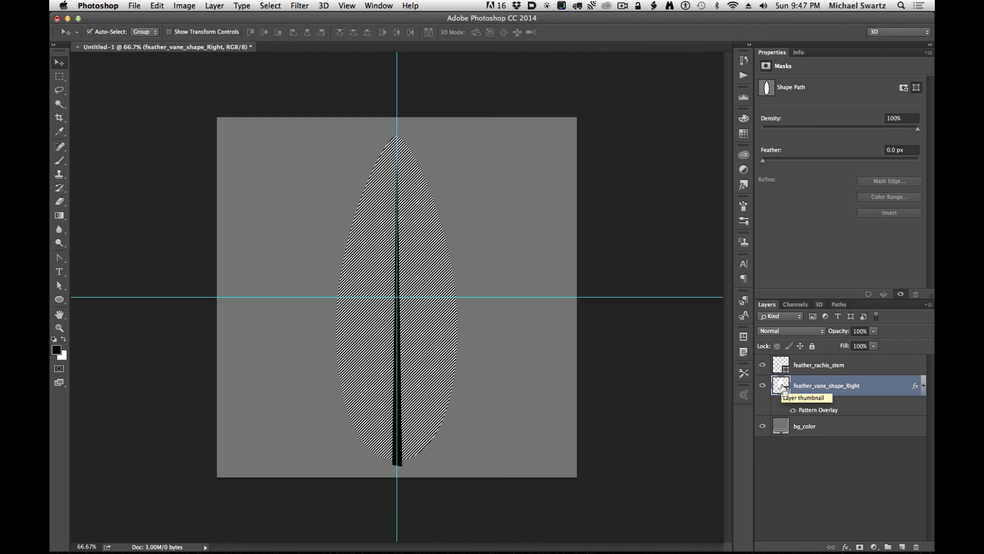
# - Duplicate feather_vane_shape_Right and name the copy feather_vane_shape_Left
pyautogui.press('super+j')
pyautogui.doubleClick(847, 385)
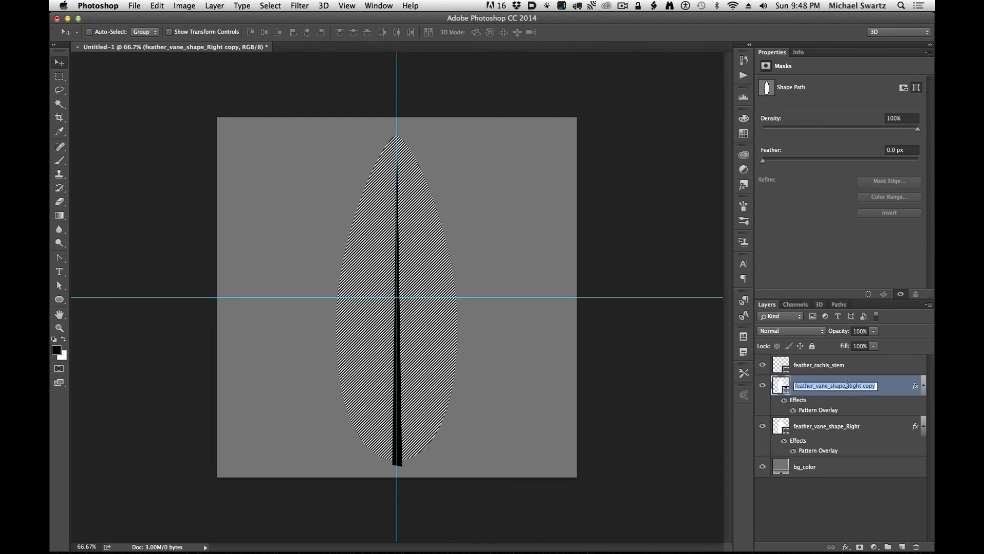
pyautogui.click(847, 385)
pyautogui.hotkey('shift', 'End')
pyautogui.write('L')
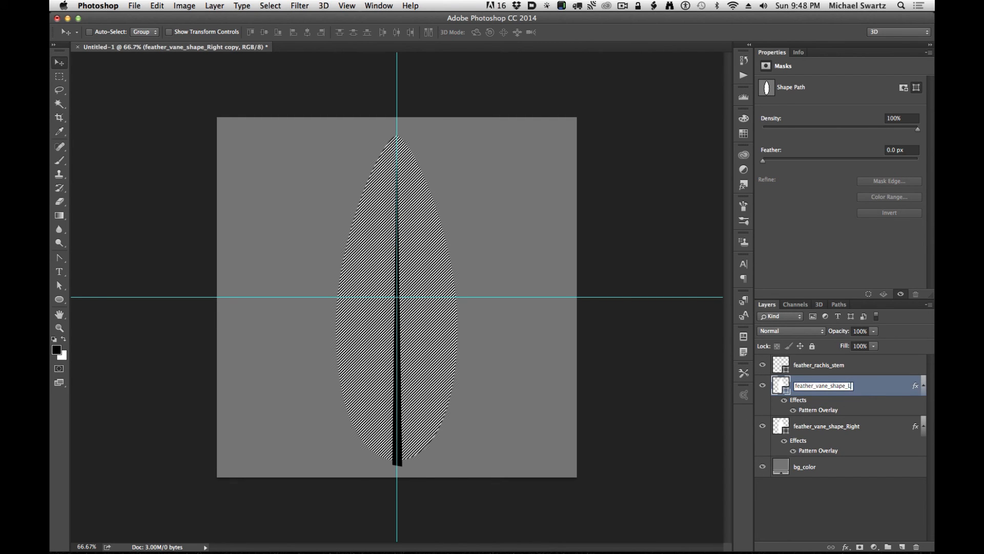
pyautogui.press('Return')
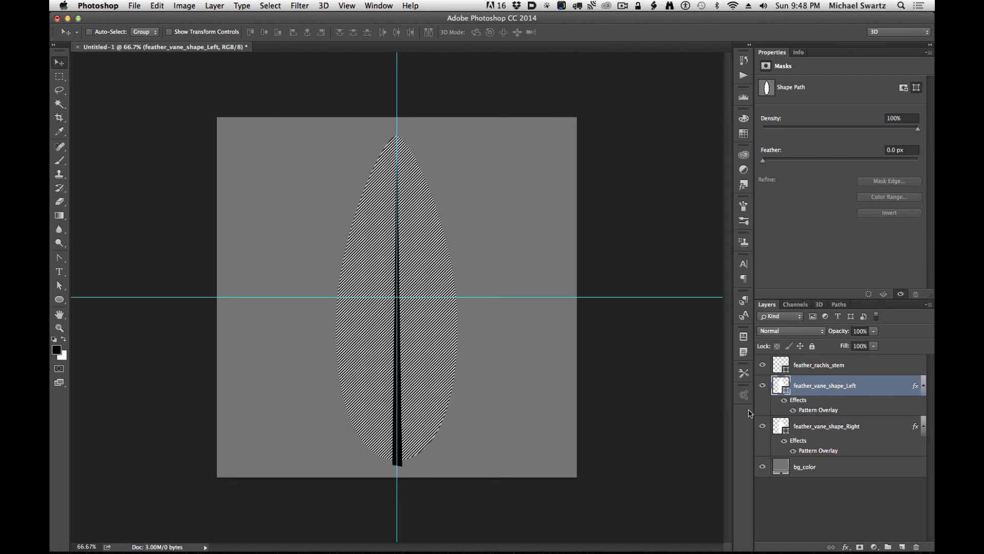
# - Change the Pattern Overlay of feather_vane_shape_Left to the thickest diagonal stripes falling to the right
pyautogui.doubleClick(876, 389)
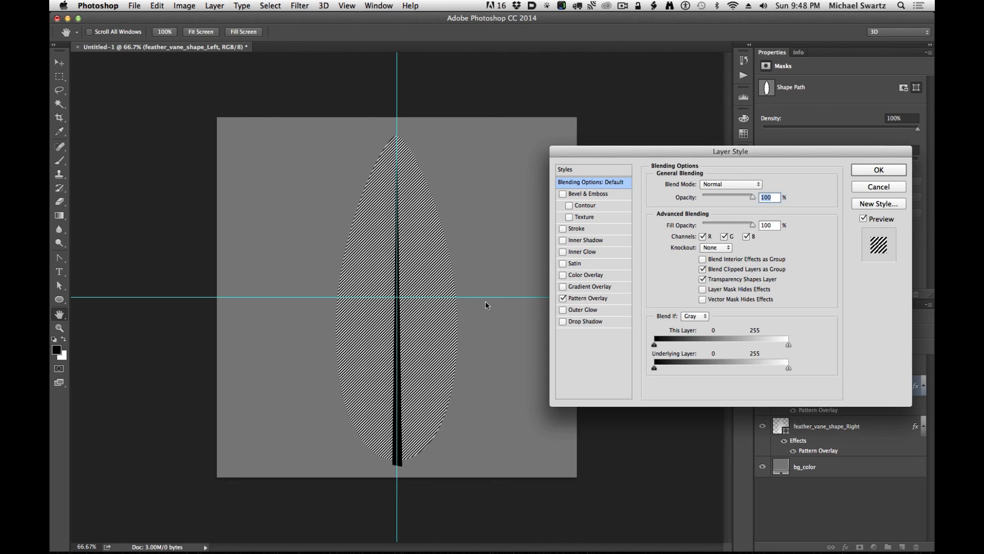
pyautogui.click(588, 299)
pyautogui.click(710, 221)
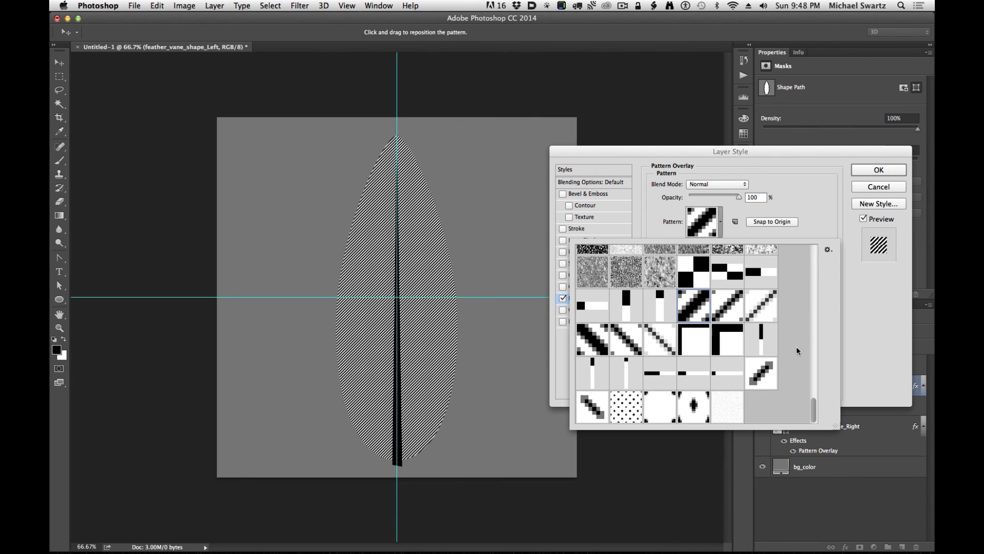
pyautogui.click(594, 336)
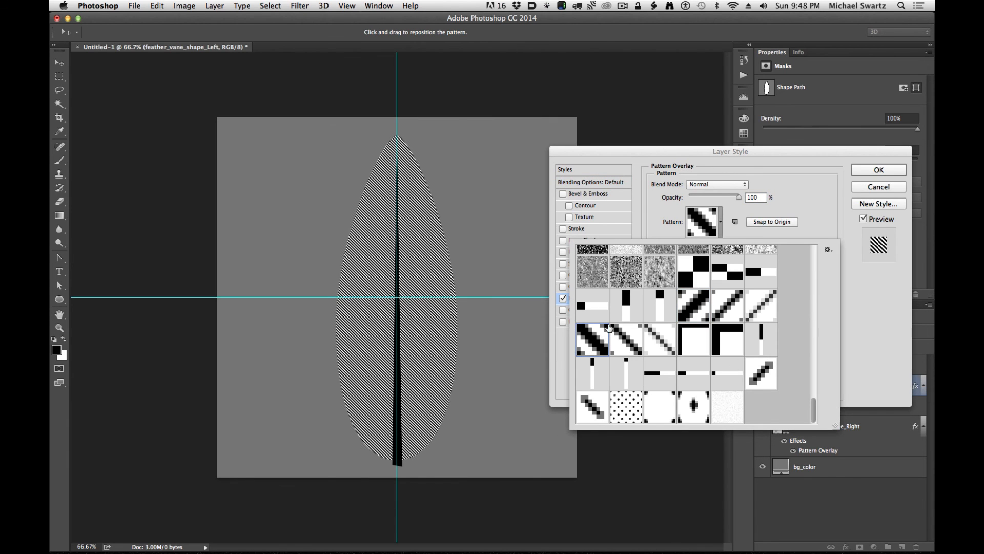
pyautogui.click(880, 170)
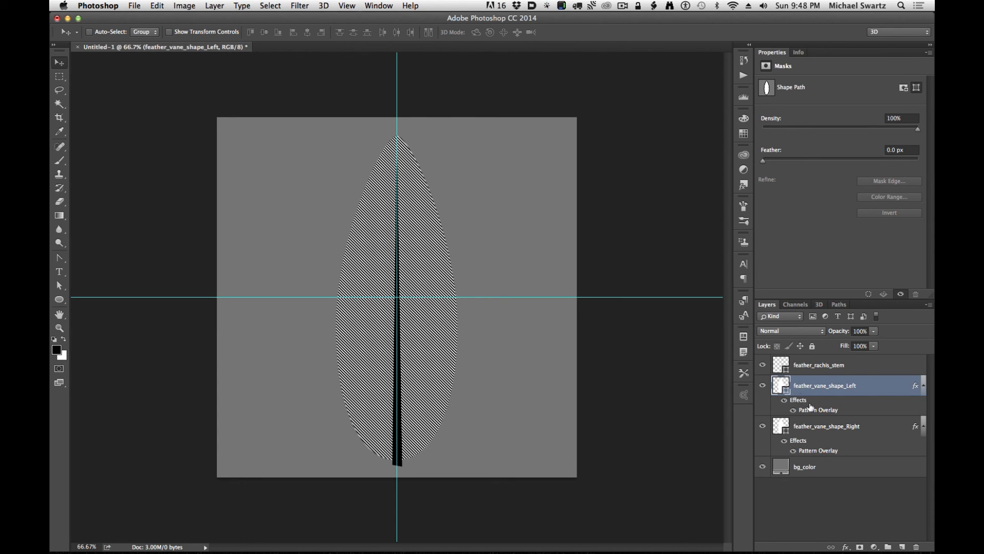
# - Add a layer mask to feather_vane_shape_Left and turn on snapping for marquee selections
pyautogui.click(860, 547)
pyautogui.click(60, 76)
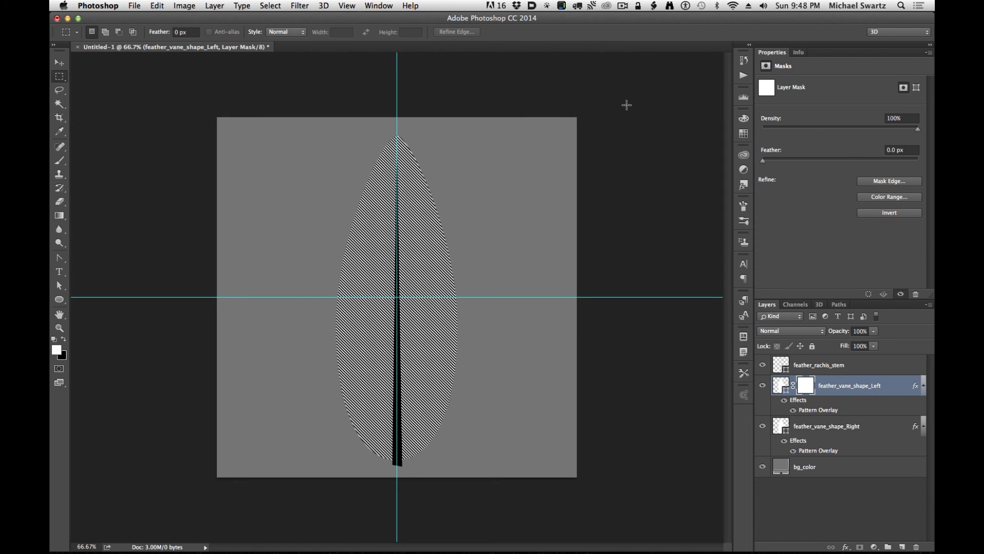
pyautogui.moveTo(654, 67); pyautogui.dragTo(398, 536)
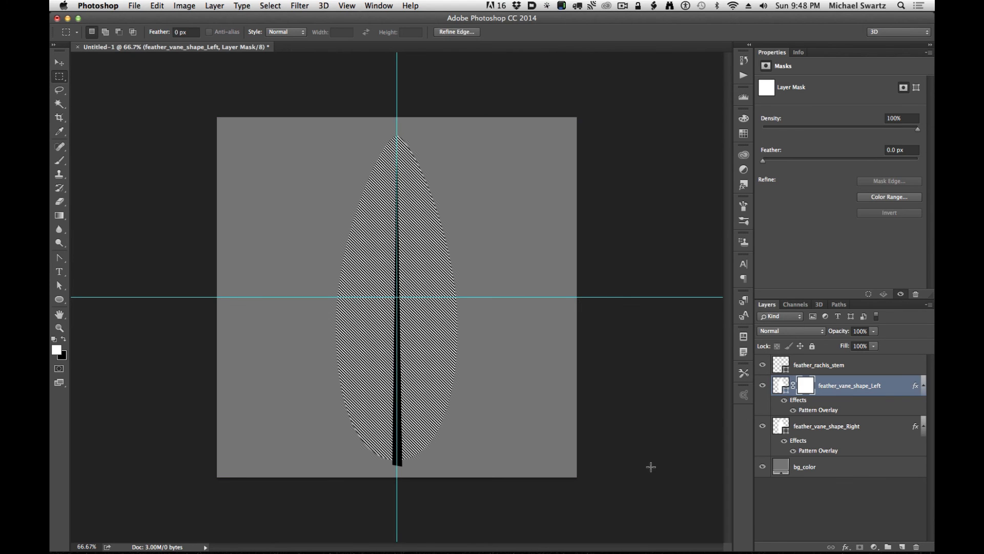
pyautogui.click(341, 5)
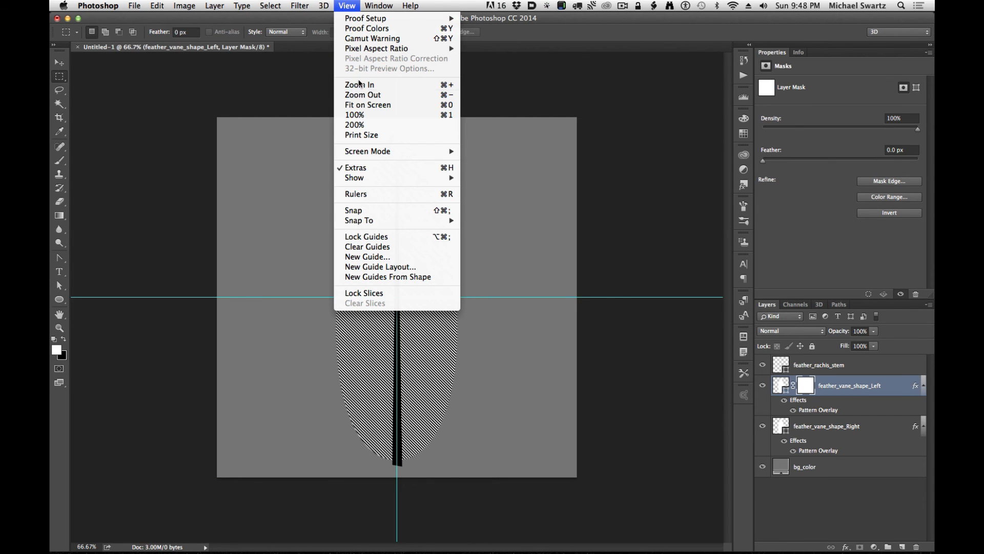
pyautogui.click(372, 211)
# - Select the canvas half right of the vertical guide, fill it with black on the feather_vane_shape_Left mask, and deselect
pyautogui.moveTo(659, 72); pyautogui.dragTo(397, 531)
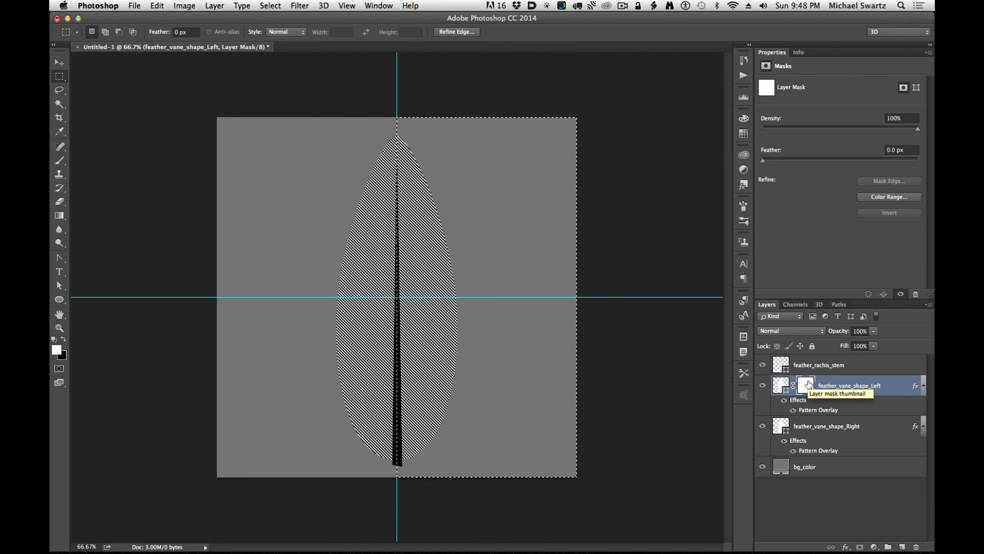
pyautogui.press('Delete')
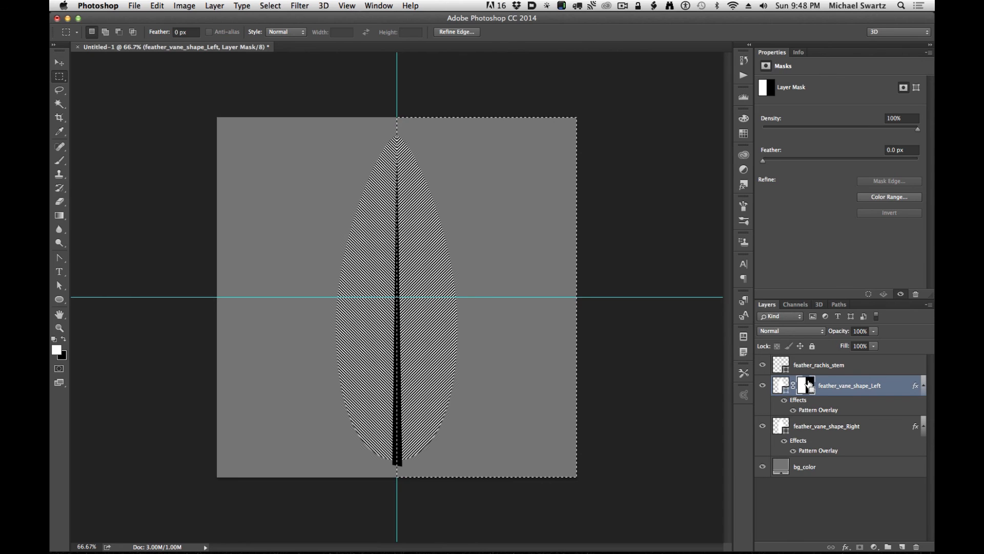
pyautogui.press('super+d')
pyautogui.press('v')
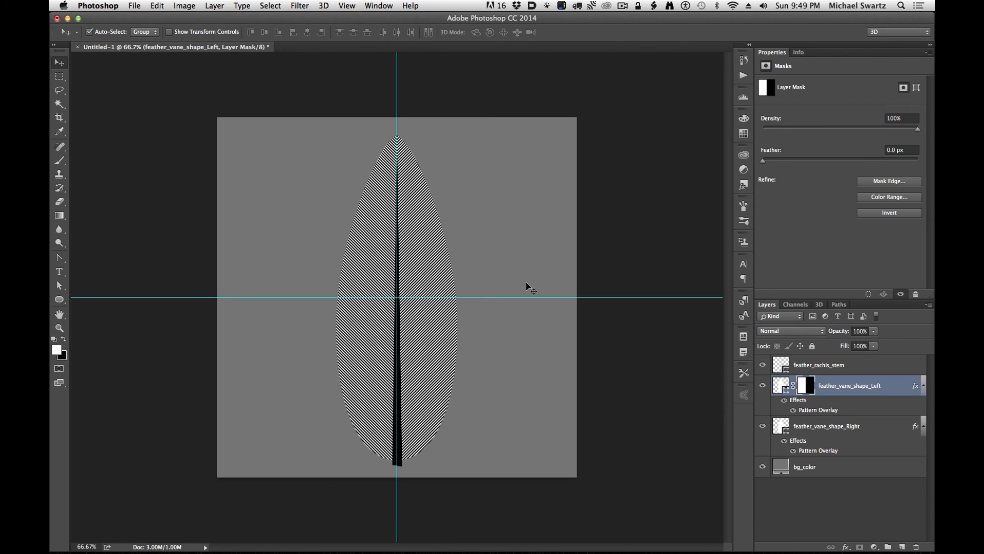
# - Hide the guides to check where the two striped halves meet, show them again, and target the feather_vane_shape_Left shape instead of its mask
pyautogui.press('super+semicolon')
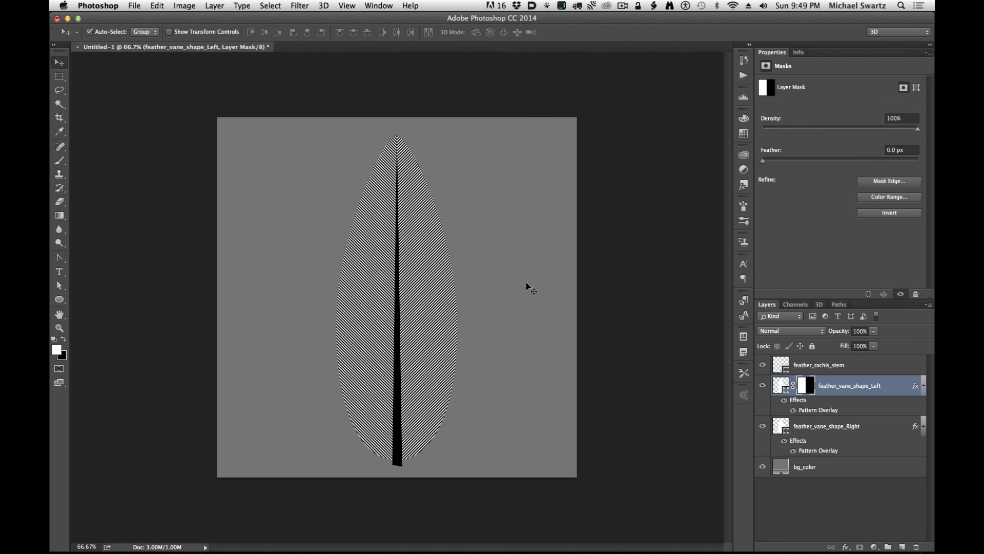
pyautogui.press('super+semicolon')
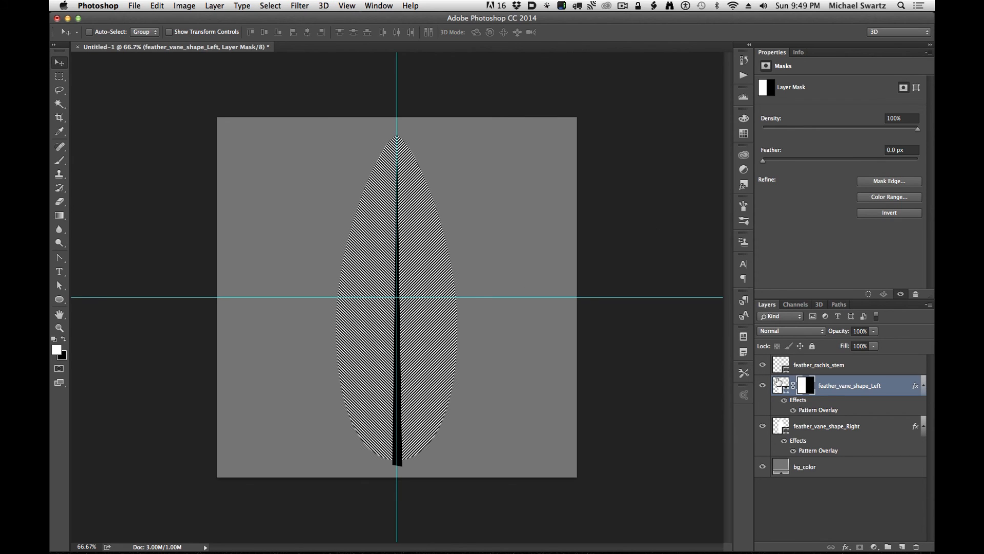
pyautogui.click(779, 382)
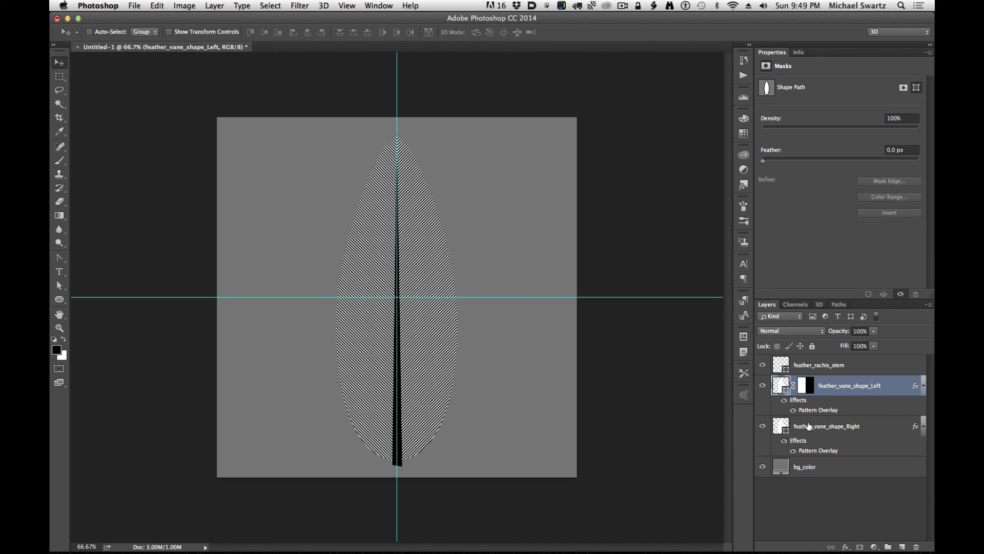
# - Duplicate feather_vane_shape_Right and move the copy directly above feather_vane_shape_Left in the layer stack
pyautogui.click(809, 426)
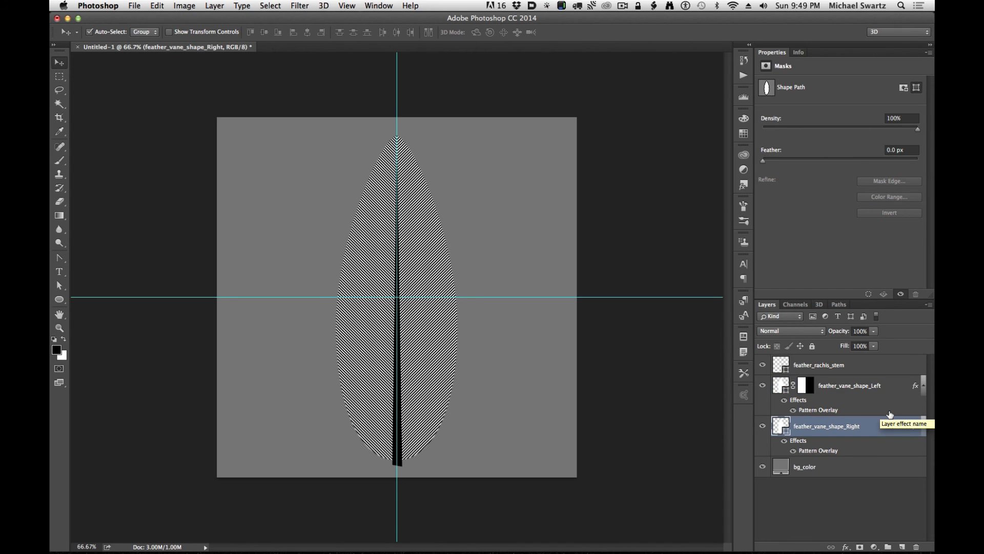
pyautogui.press('super+j')
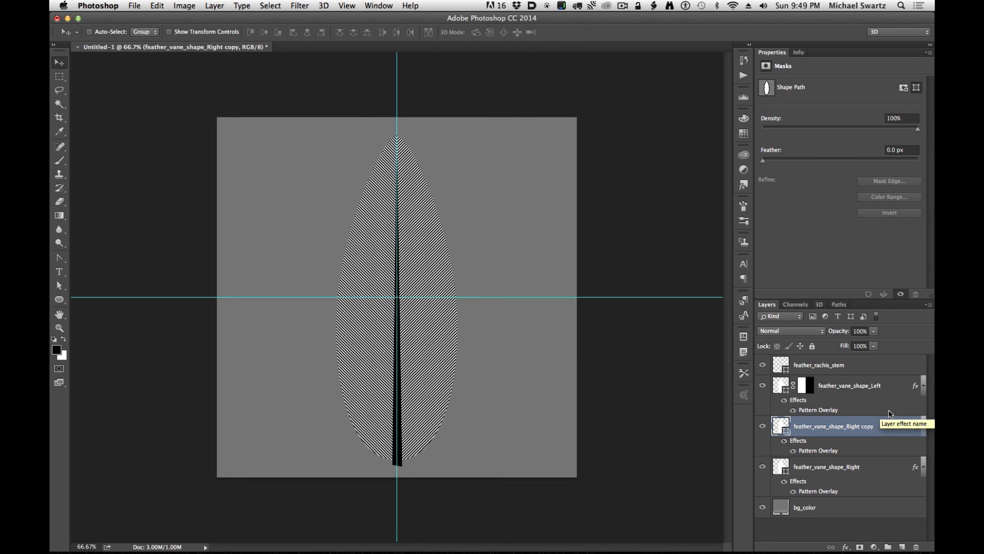
pyautogui.moveTo(827, 426); pyautogui.dragTo(826, 384)
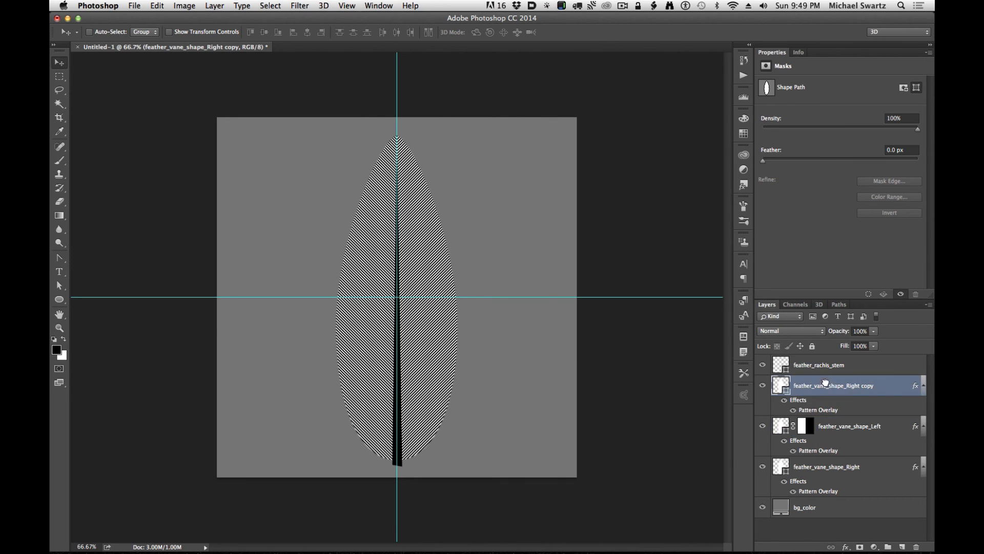
# - Rename the duplicated vane layer as feather_vane_shape_Color
pyautogui.doubleClick(823, 386)
pyautogui.click(873, 385)
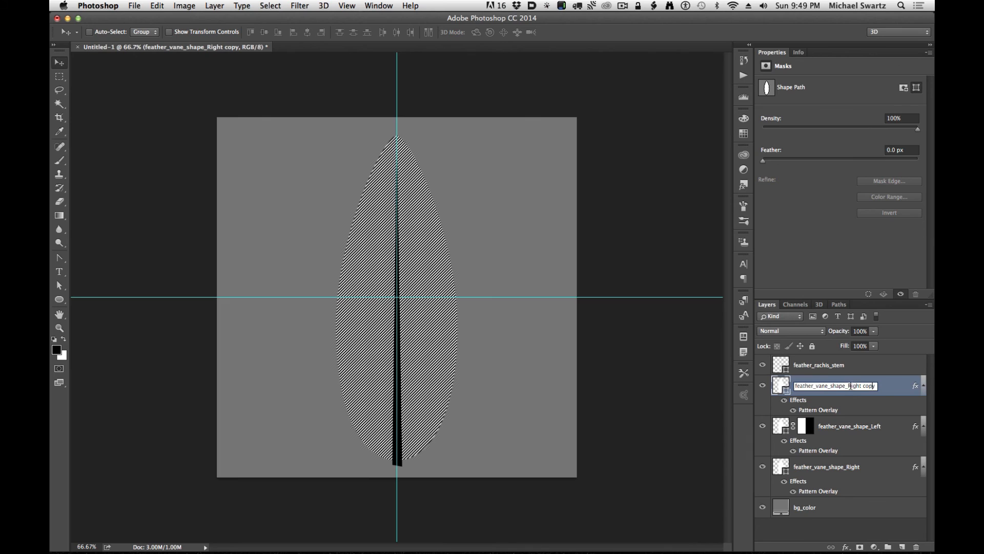
pyautogui.moveTo(850, 386); pyautogui.dragTo(876, 386)
pyautogui.write('Color')
pyautogui.press('Return')
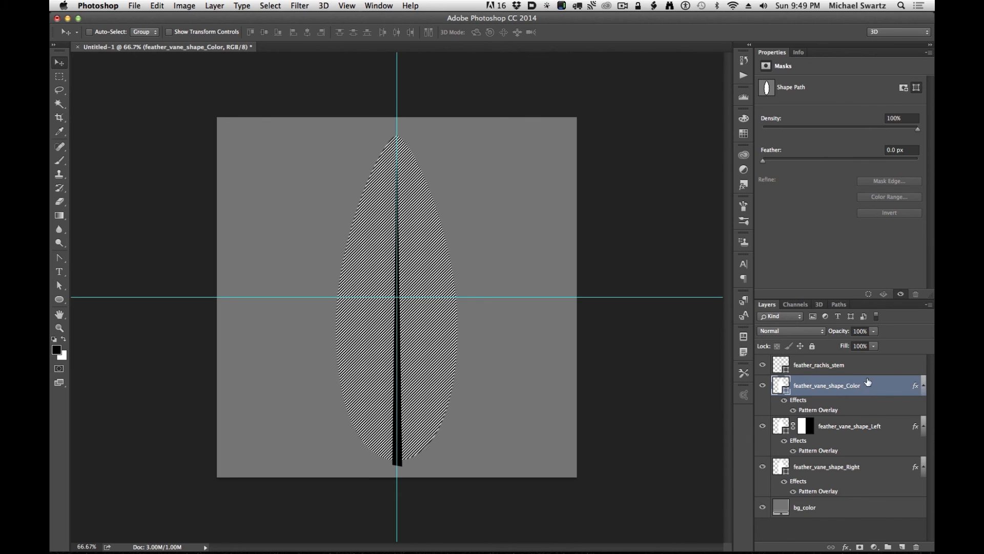
# - Replace the Pattern Overlay of feather_vane_shape_Color with a Gradient Overlay in Multiply blend mode
pyautogui.doubleClick(892, 387)
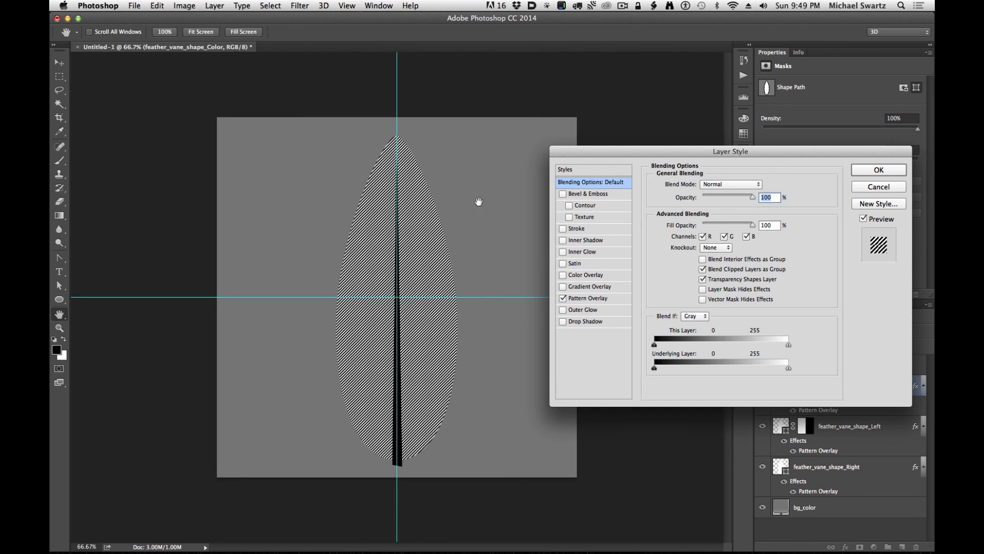
pyautogui.click(564, 299)
pyautogui.click(577, 286)
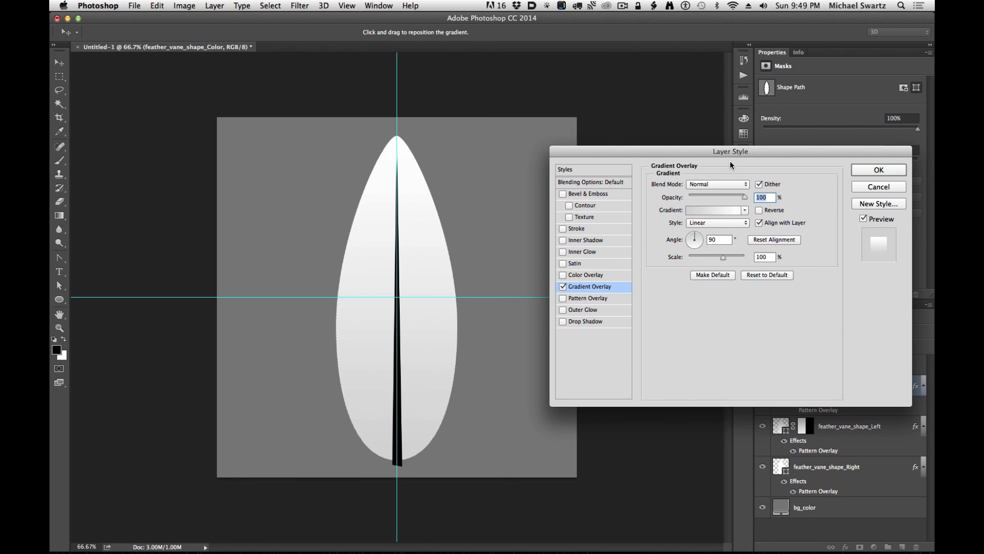
pyautogui.click(715, 184)
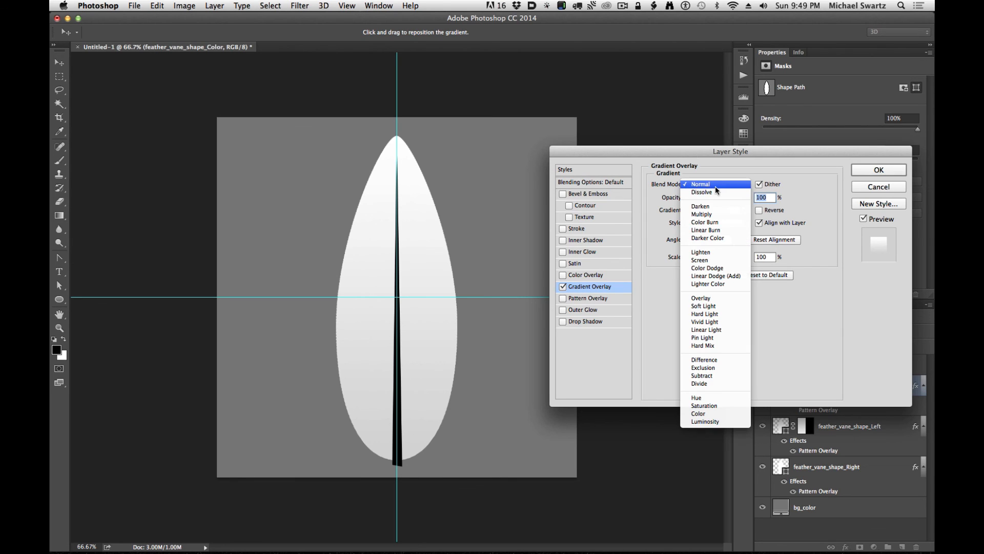
pyautogui.click(710, 219)
# - Apply the Black, White preset to the Gradient Overlay and set its scale to 77%
pyautogui.click(726, 211)
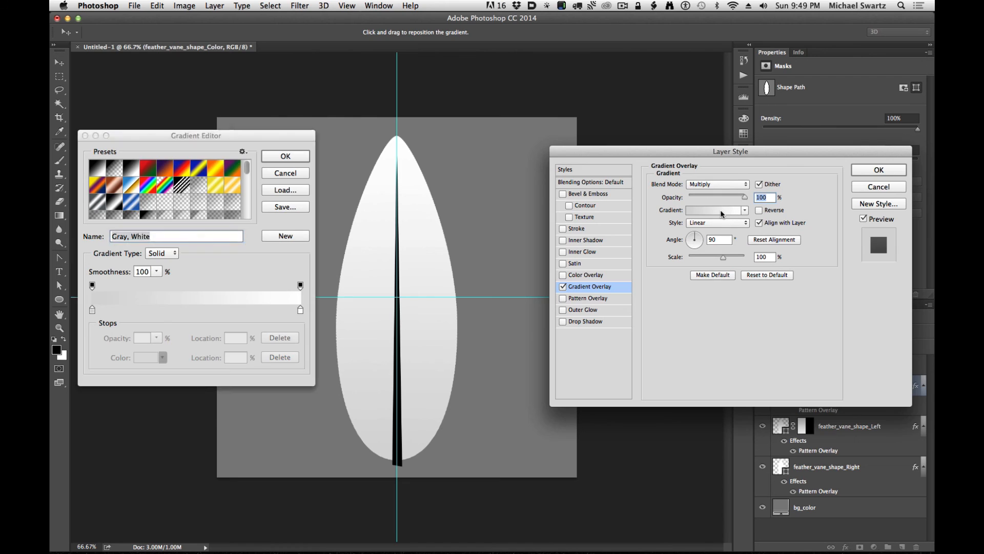
pyautogui.click(130, 171)
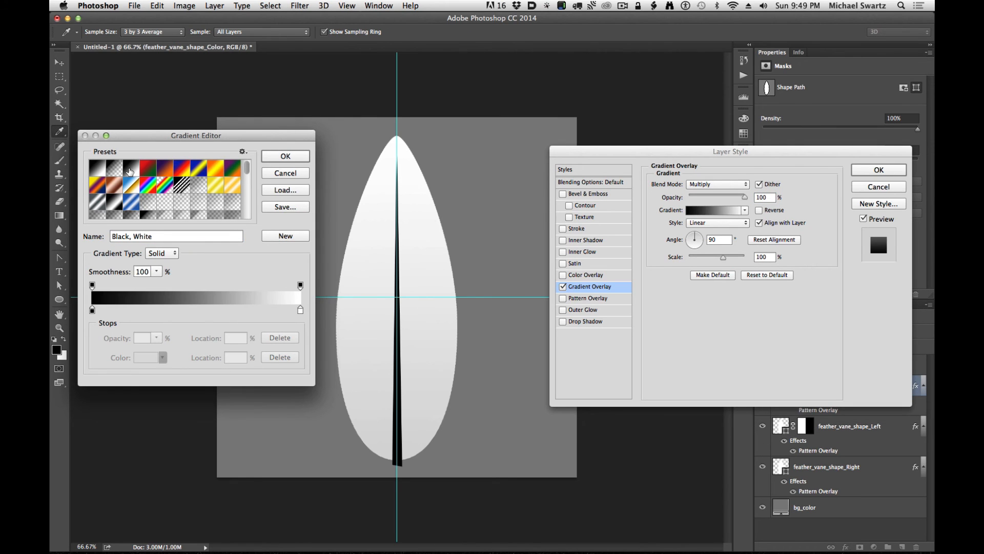
pyautogui.click(281, 157)
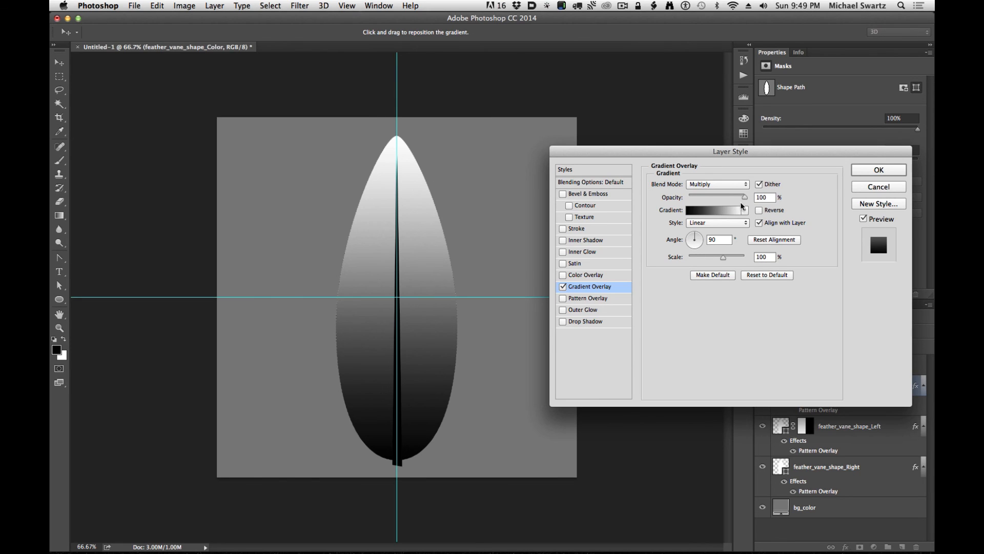
pyautogui.moveTo(723, 258); pyautogui.dragTo(713, 257)
pyautogui.click(728, 210)
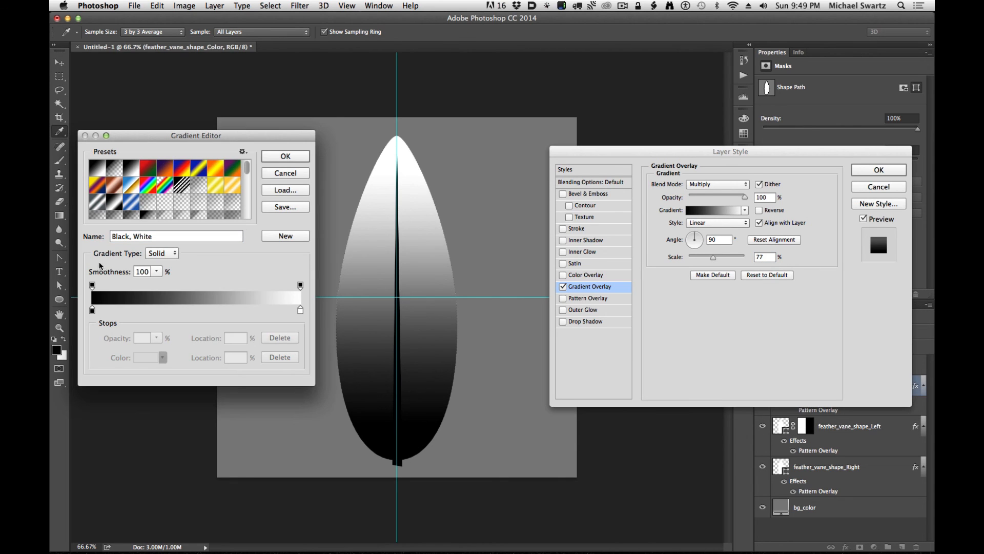
pyautogui.click(291, 174)
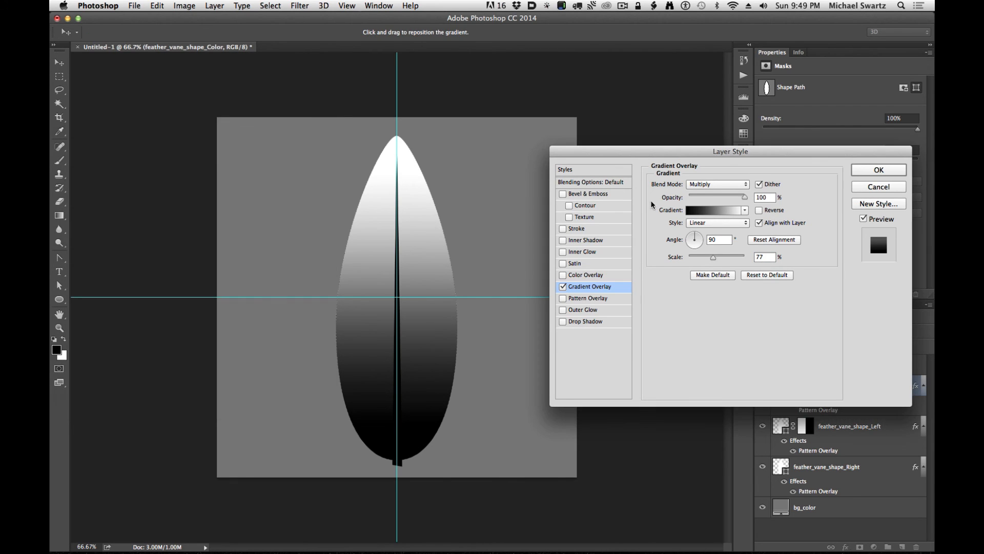
# - Move the gradient's white color stop and end opacity stop to 38%, and set the Gradient Overlay opacity to 55%
pyautogui.click(722, 210)
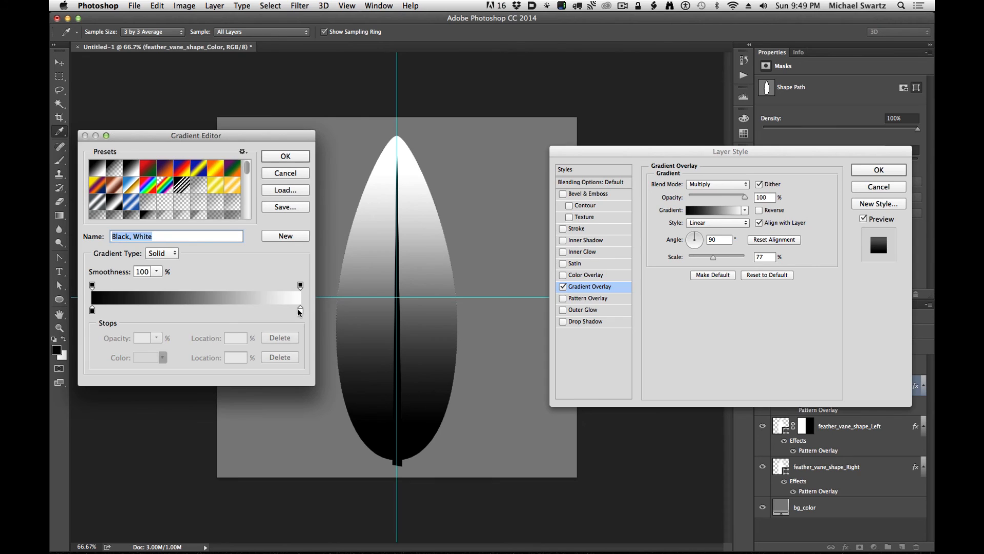
pyautogui.moveTo(300, 310); pyautogui.dragTo(171, 309)
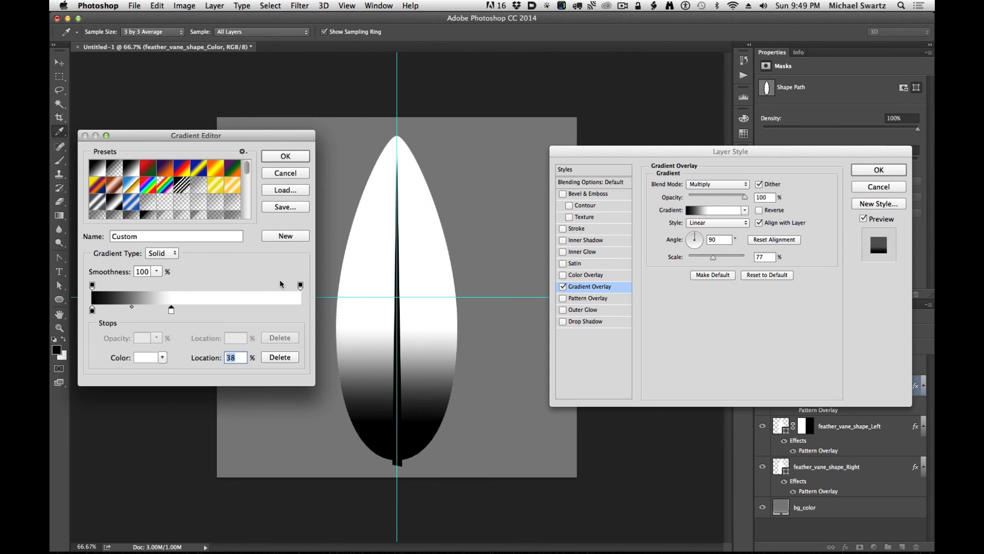
pyautogui.moveTo(301, 285); pyautogui.dragTo(170, 285)
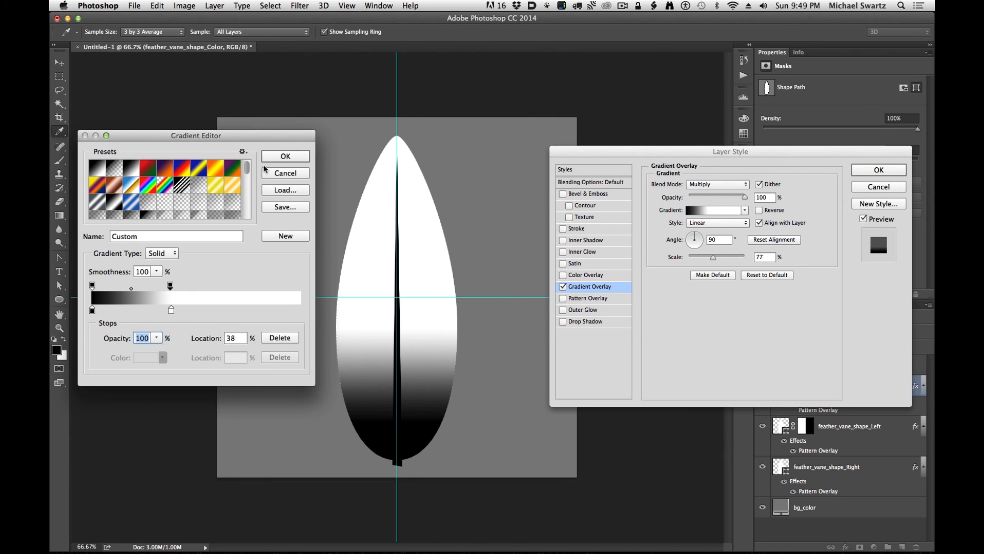
pyautogui.click(277, 157)
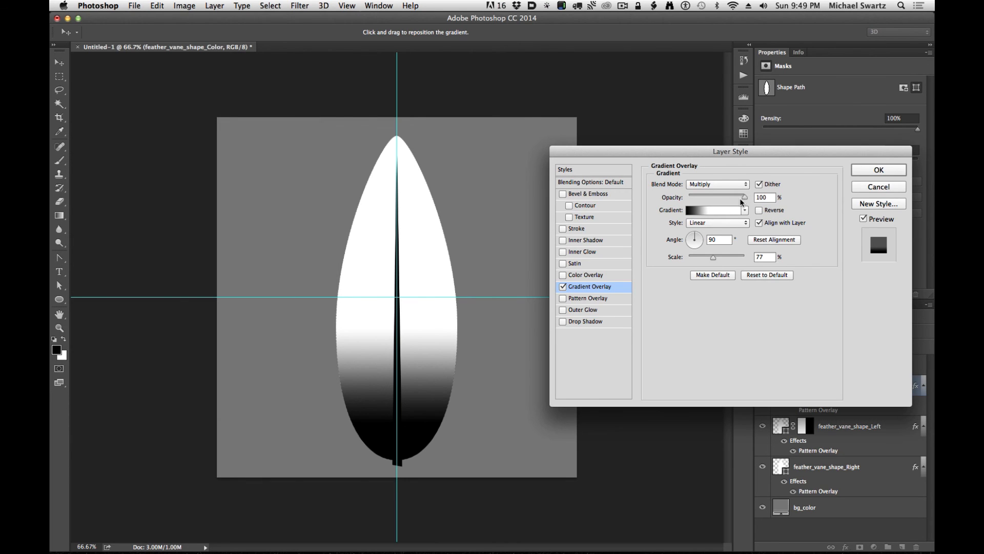
pyautogui.moveTo(741, 202)
pyautogui.mouseDown()
pyautogui.moveTo(714, 199)
pyautogui.moveTo(722, 199)
pyautogui.mouseUp()
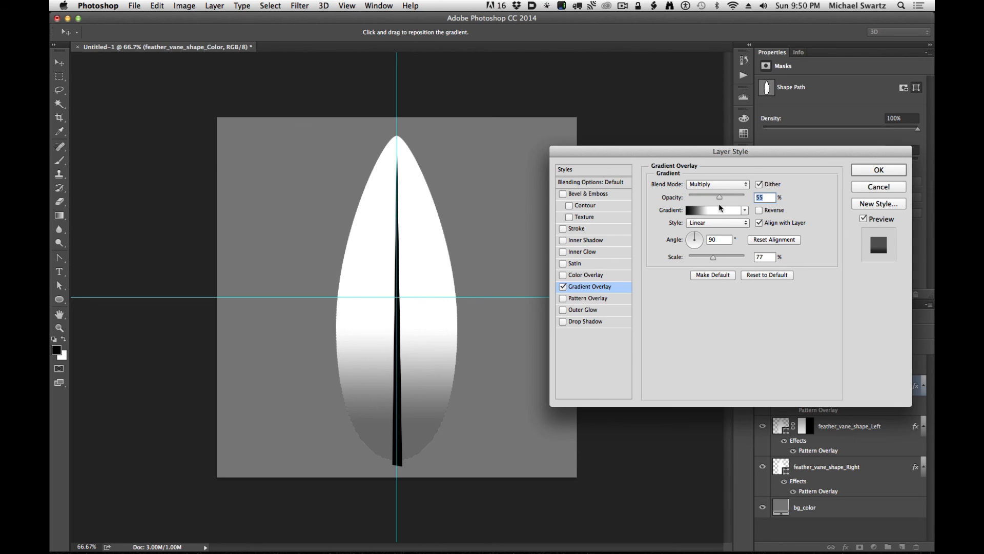
# - Add a black color stop near the gradient's end with its midpoint at 57%, and return the opacity stop to the end
pyautogui.click(720, 210)
pyautogui.click(287, 310)
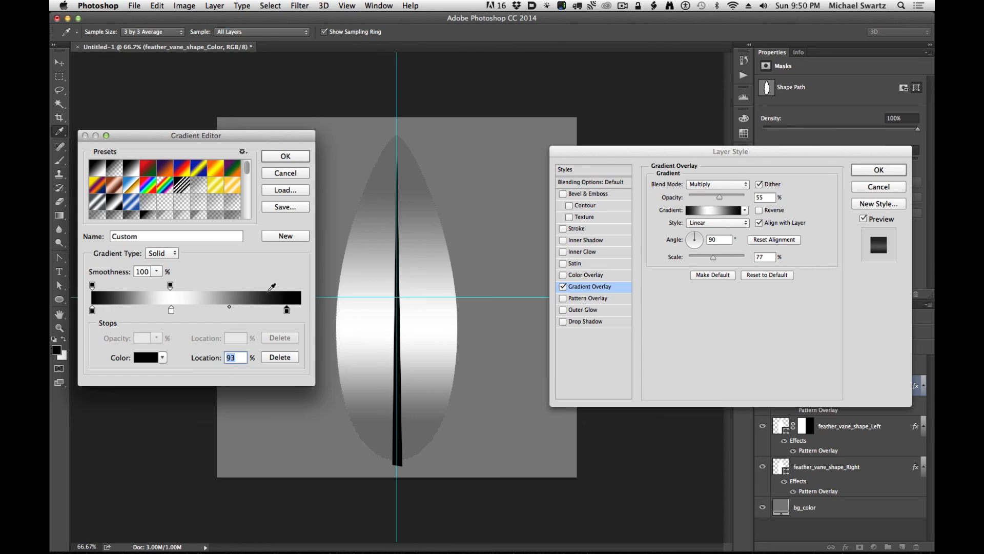
pyautogui.moveTo(171, 286); pyautogui.dragTo(292, 310)
pyautogui.moveTo(232, 307)
pyautogui.mouseDown()
pyautogui.moveTo(276, 307)
pyautogui.moveTo(223, 307)
pyautogui.moveTo(240, 308)
pyautogui.mouseUp()
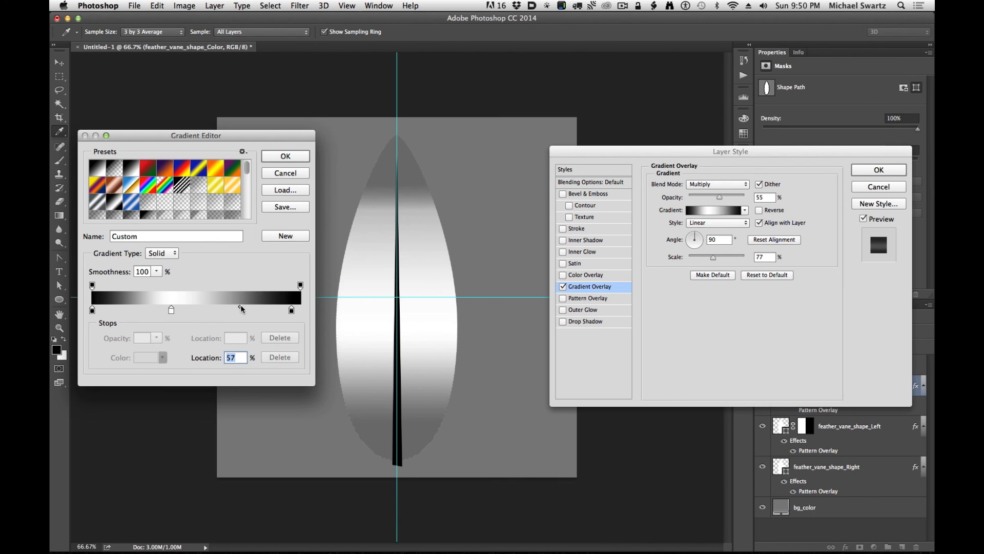
# - Place white color stops at 24% and 75% in the gradient and set the Gradient Overlay opacity to 20%
pyautogui.moveTo(169, 310); pyautogui.dragTo(158, 313)
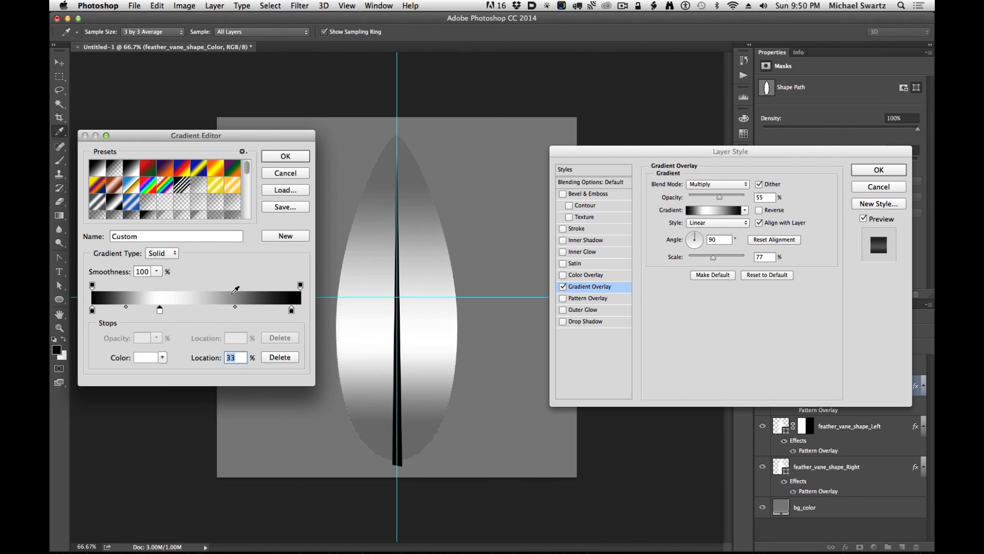
pyautogui.moveTo(223, 310); pyautogui.dragTo(248, 310)
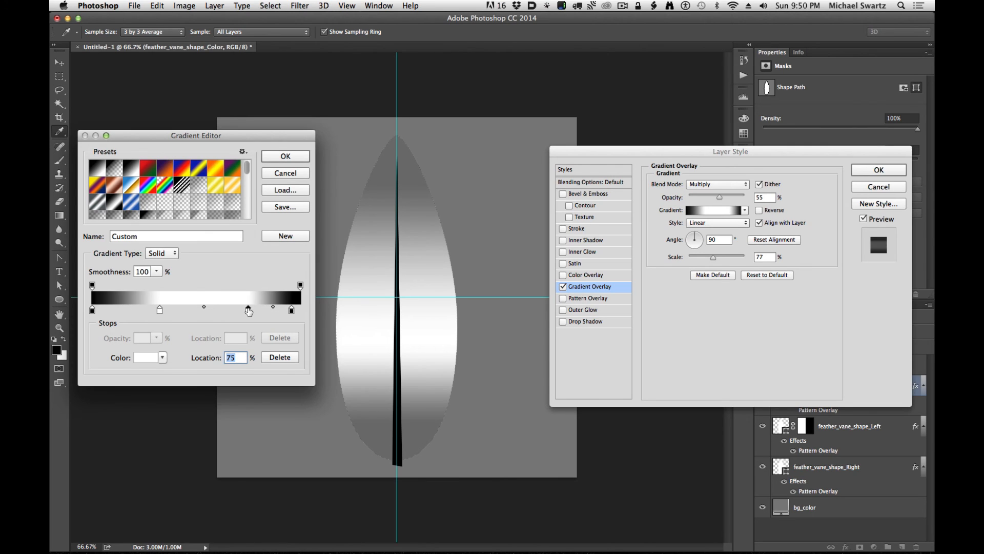
pyautogui.moveTo(161, 313); pyautogui.dragTo(141, 311)
pyautogui.click(155, 319)
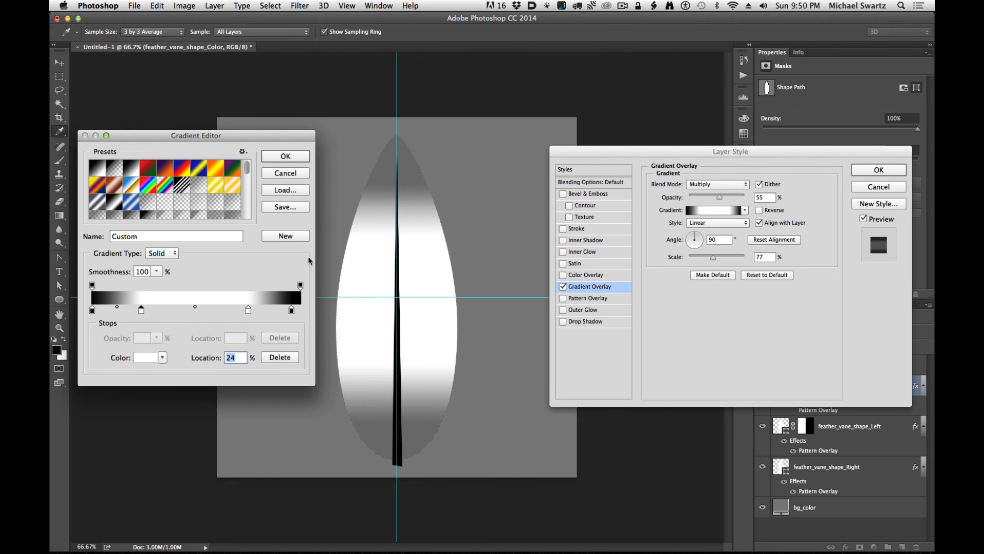
pyautogui.click(297, 159)
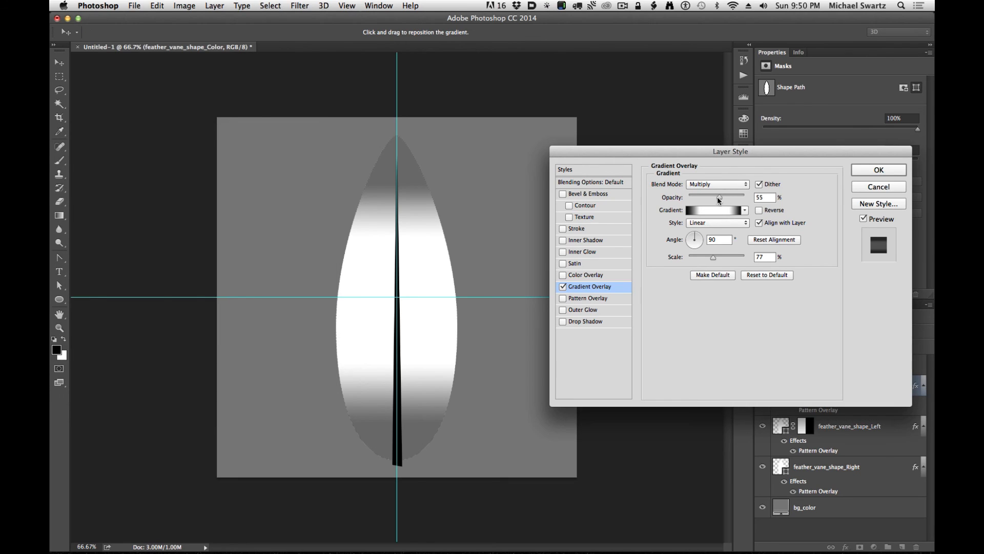
pyautogui.moveTo(718, 195); pyautogui.dragTo(700, 200)
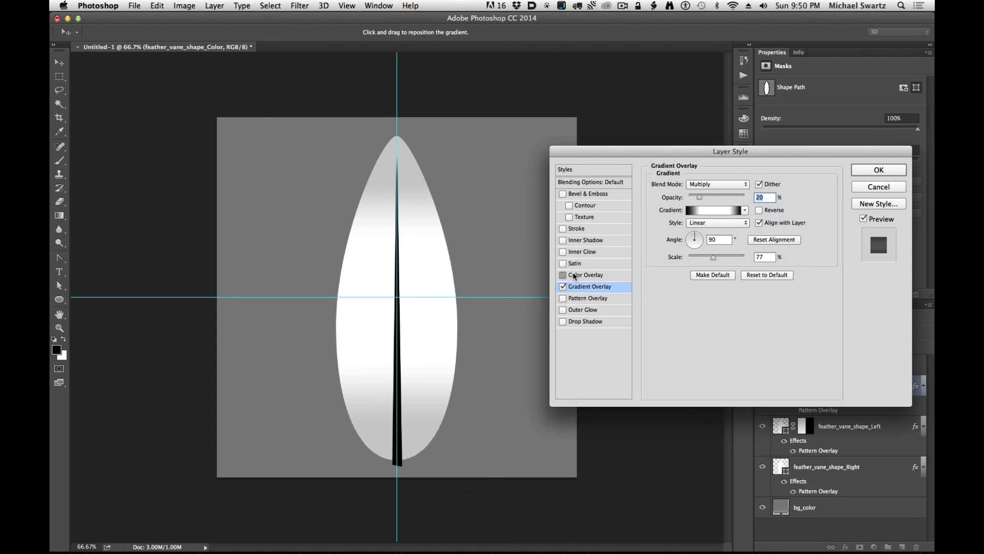
# - Add a Color Overlay to feather_vane_shape_Color in a muted medium brown
pyautogui.click(574, 276)
pyautogui.click(761, 184)
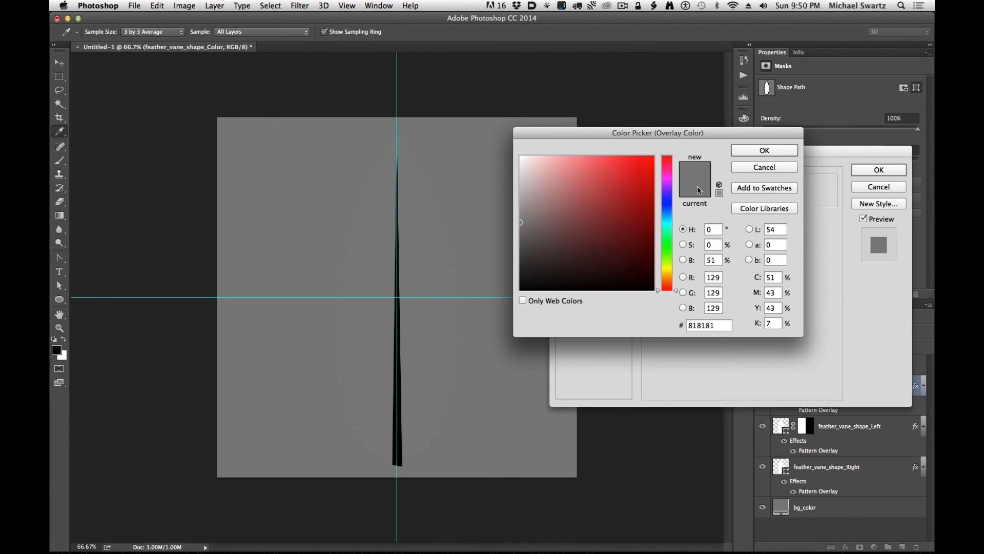
pyautogui.moveTo(667, 275); pyautogui.dragTo(668, 282)
pyautogui.moveTo(606, 253)
pyautogui.mouseDown()
pyautogui.moveTo(640, 217)
pyautogui.moveTo(528, 226)
pyautogui.moveTo(556, 226)
pyautogui.moveTo(549, 215)
pyautogui.moveTo(574, 238)
pyautogui.moveTo(579, 228)
pyautogui.moveTo(567, 222)
pyautogui.mouseUp()
pyautogui.click(747, 150)
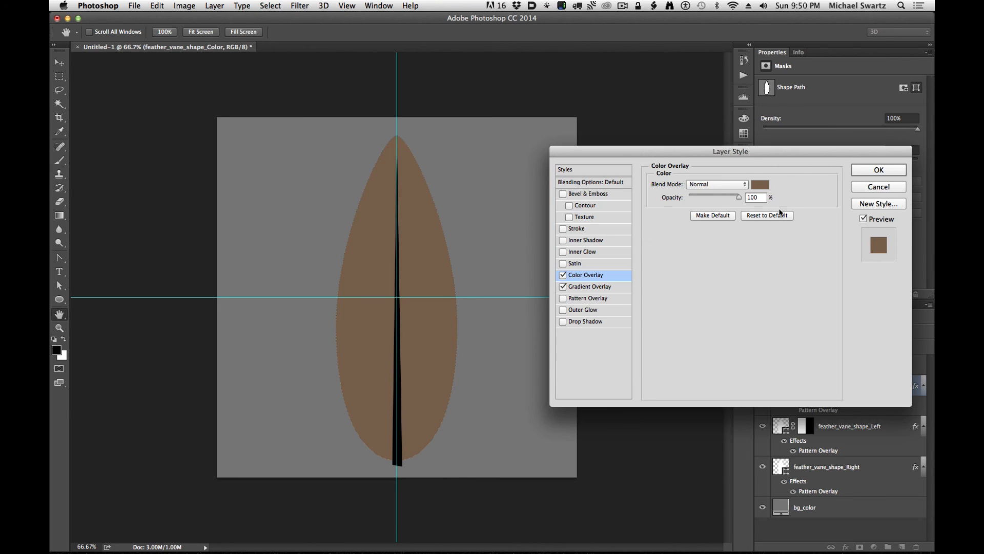
# - Try the Overlay blend mode on the Color Overlay, set it to Multiply instead, and return to the Gradient Overlay settings
pyautogui.click(716, 184)
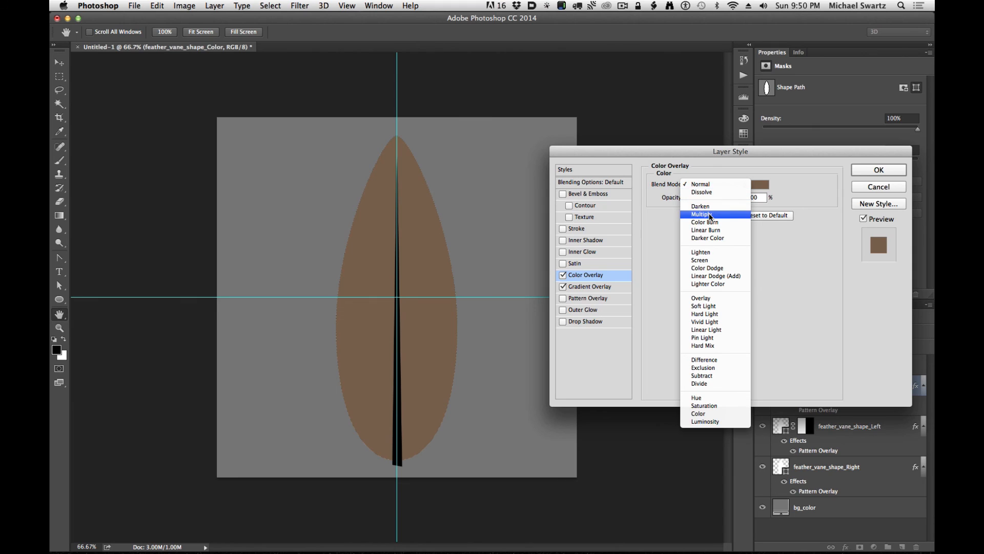
pyautogui.click(702, 296)
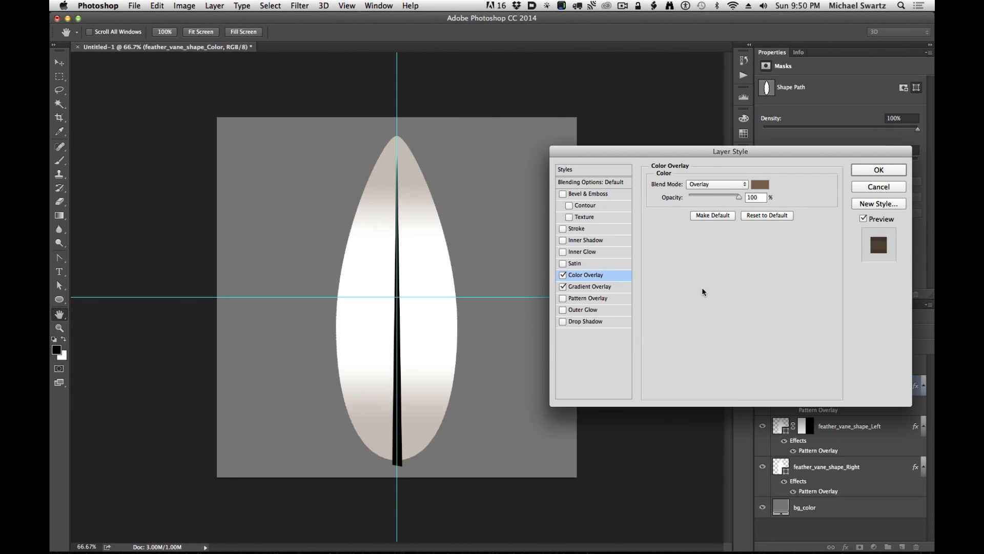
pyautogui.click(714, 183)
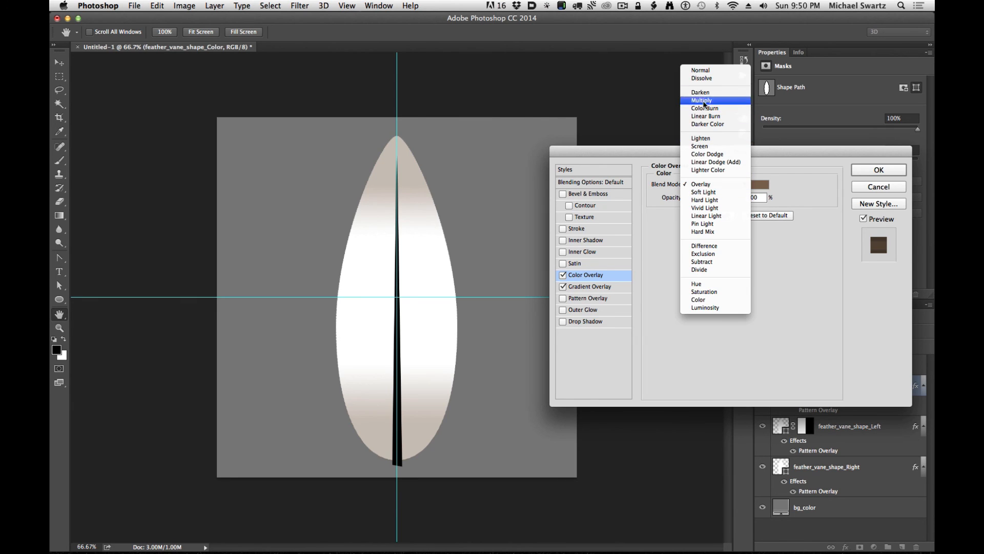
pyautogui.click(712, 101)
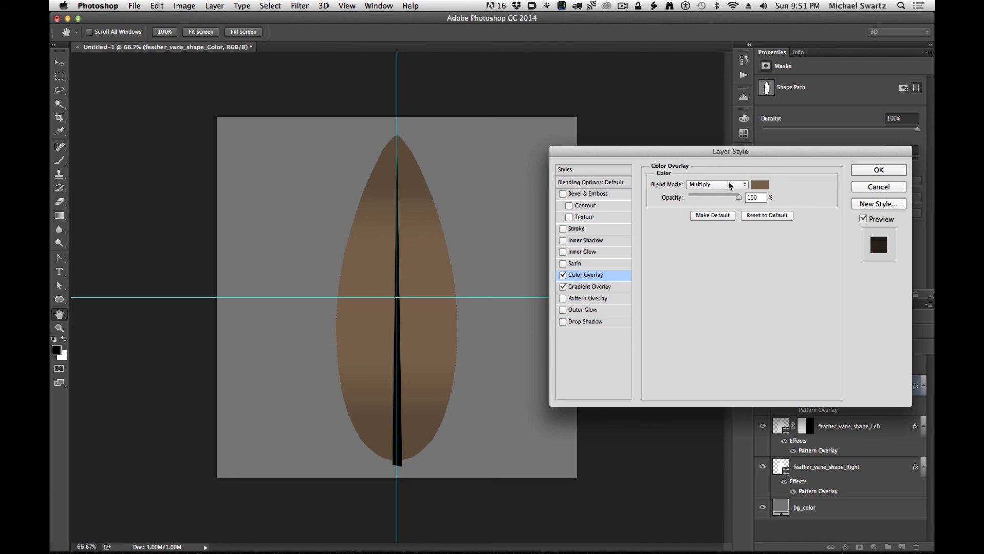
pyautogui.click(572, 287)
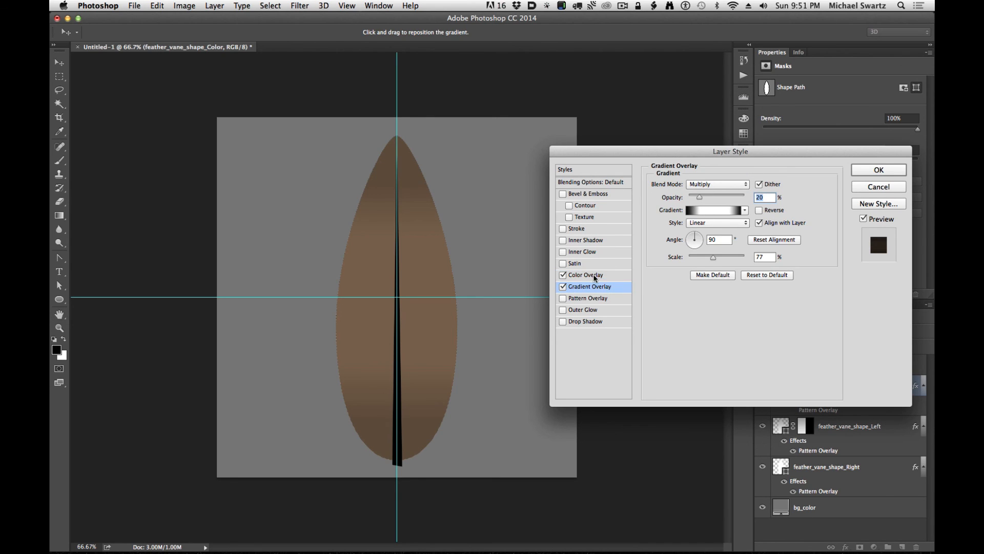
# - Accept the layer style, set the feather_vane_shape_Color layer's blend mode to Overlay, and compare the feather with that layer hidden and shown
pyautogui.click(586, 275)
pyautogui.click(878, 169)
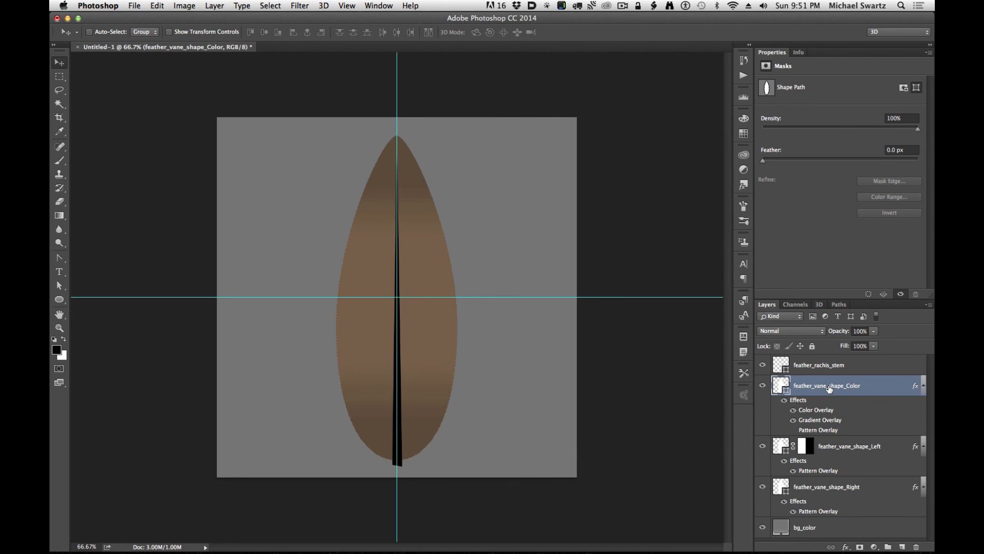
pyautogui.click(776, 332)
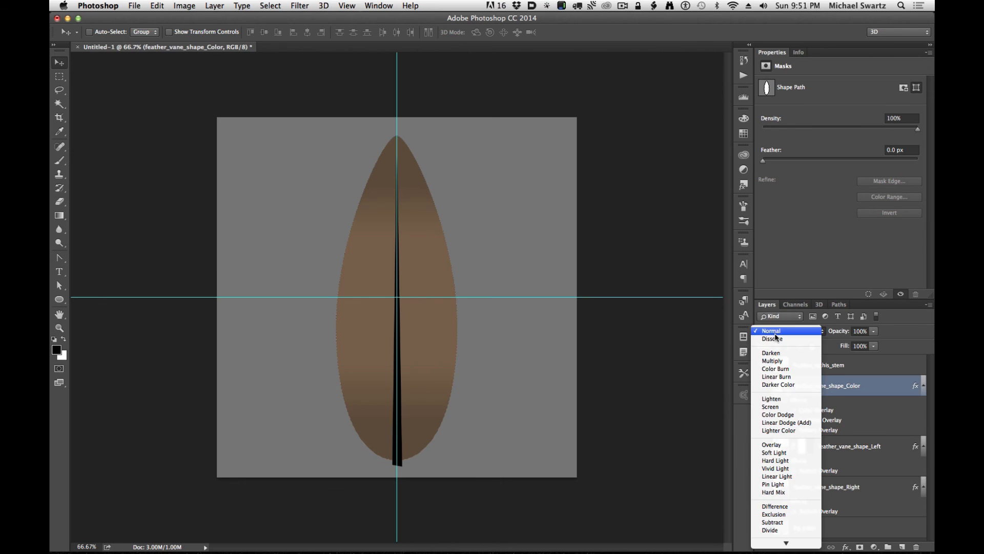
pyautogui.click(783, 444)
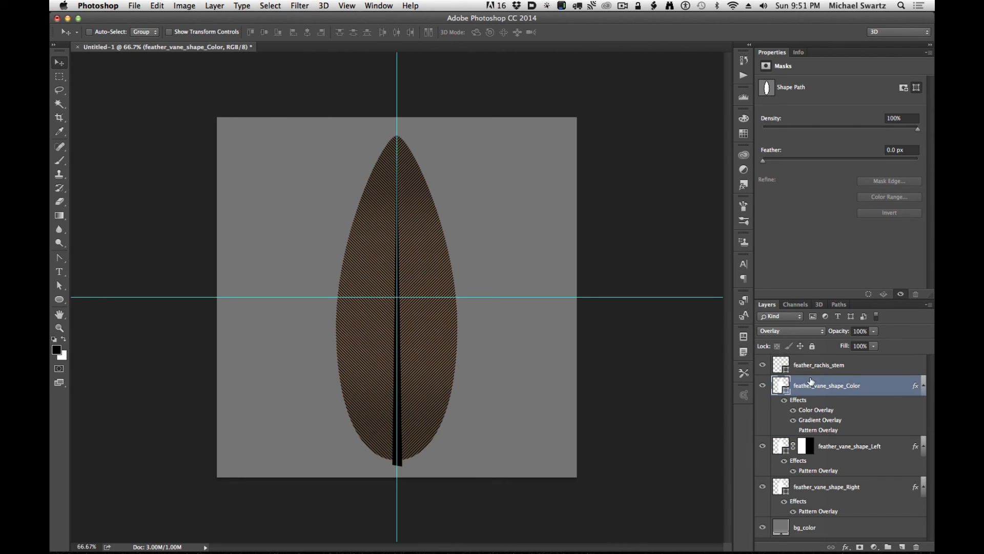
pyautogui.press('super+equal')
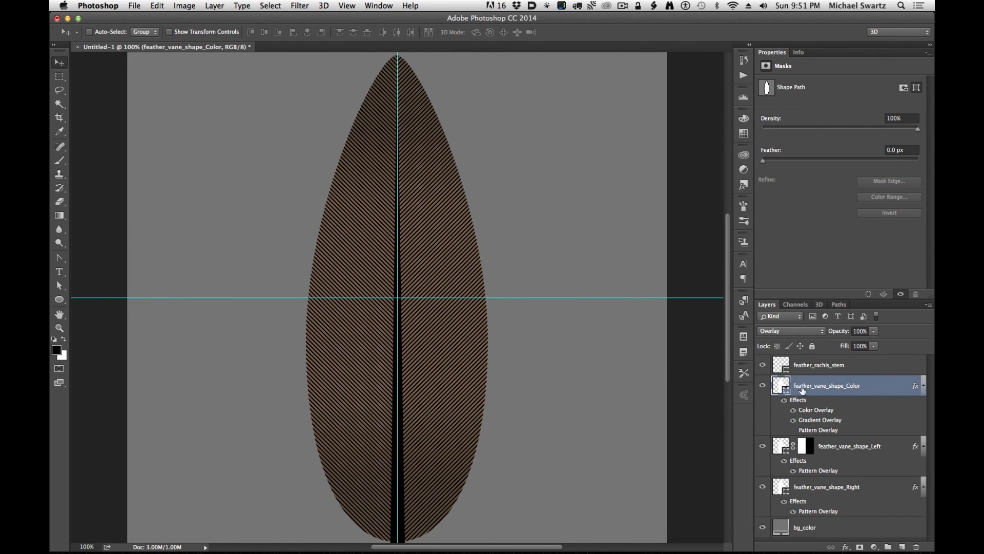
pyautogui.click(763, 386)
pyautogui.click(763, 386)
pyautogui.press('super+minus')
pyautogui.press('super+equal')
# - Hide the guides and add a Gradient Overlay with the Black, White preset to the feather_rachis_stem layer
pyautogui.click(806, 369)
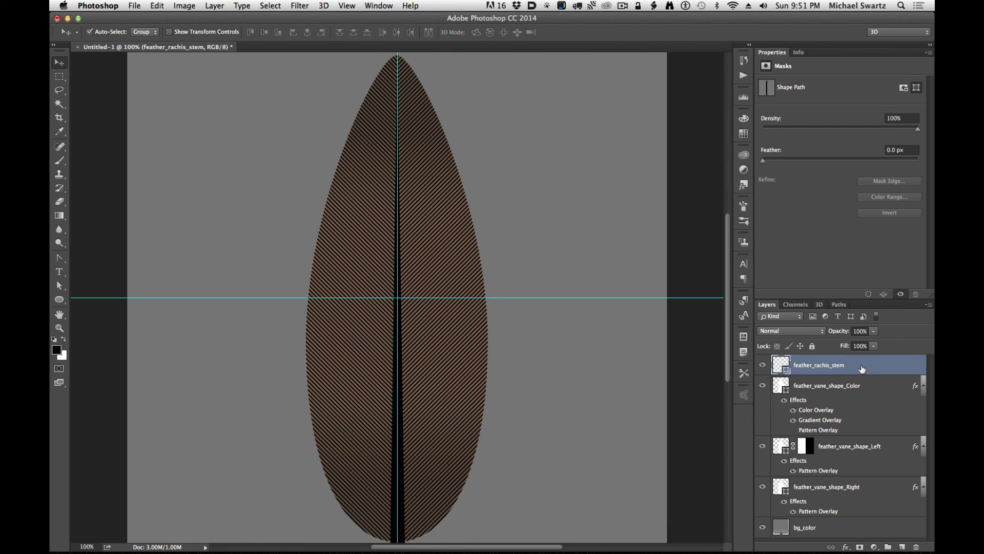
pyautogui.press('super+semicolon')
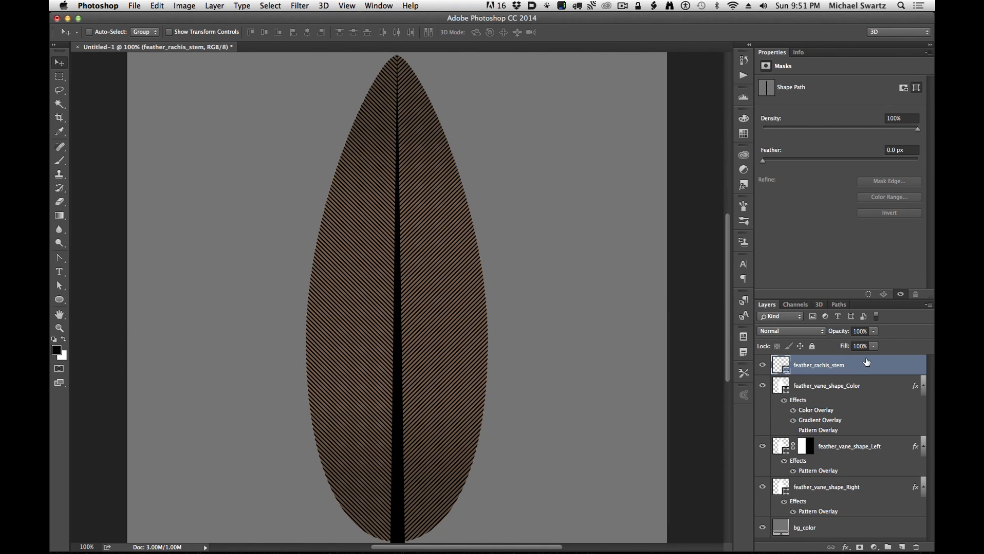
pyautogui.doubleClick(865, 365)
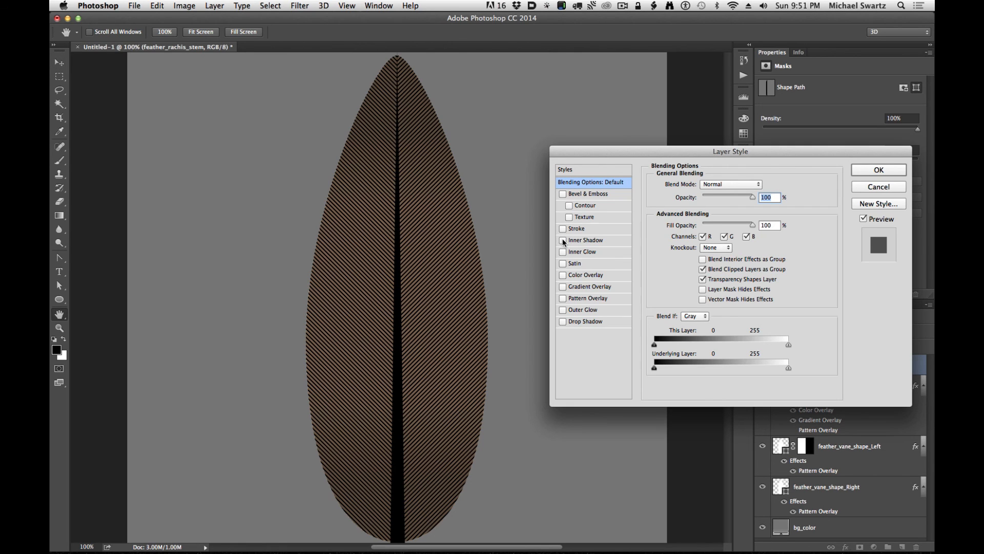
pyautogui.click(573, 288)
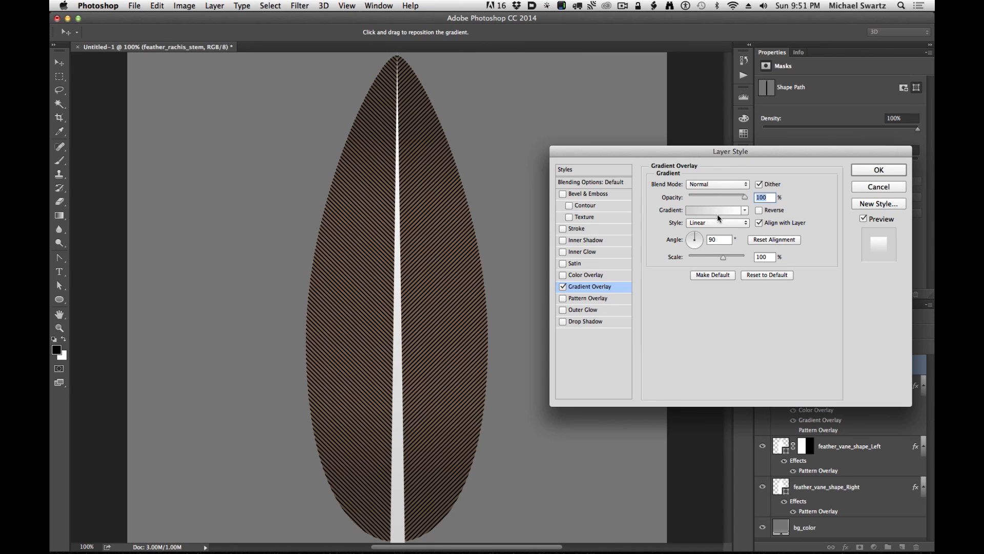
pyautogui.click(717, 211)
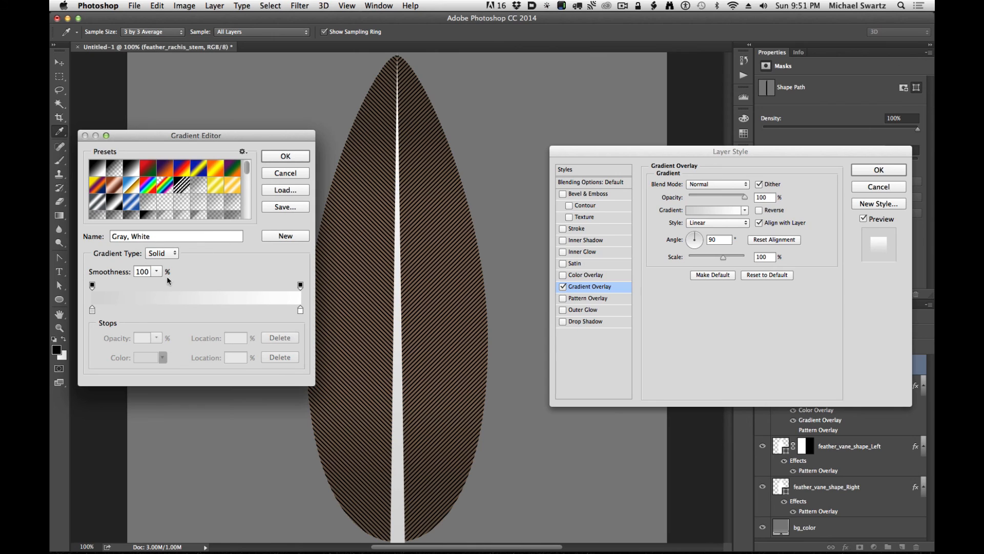
pyautogui.click(128, 173)
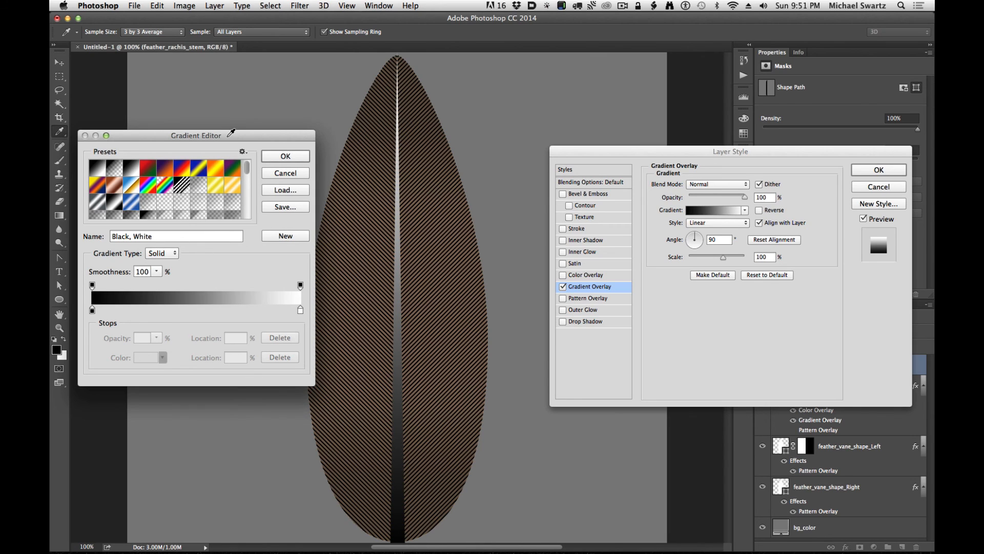
# - Move the gradient's white stop to 50% and add a black (000000) color stop at 100%, accepting the gradient
pyautogui.moveTo(300, 309); pyautogui.dragTo(197, 310)
pyautogui.moveTo(100, 309); pyautogui.dragTo(313, 321)
pyautogui.click(300, 310)
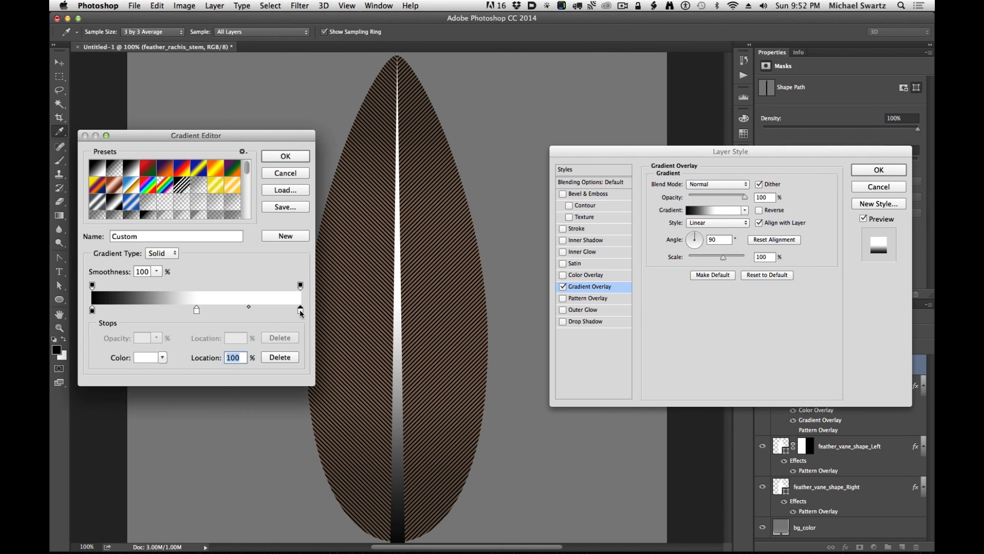
pyautogui.click(147, 359)
pyautogui.write('000000')
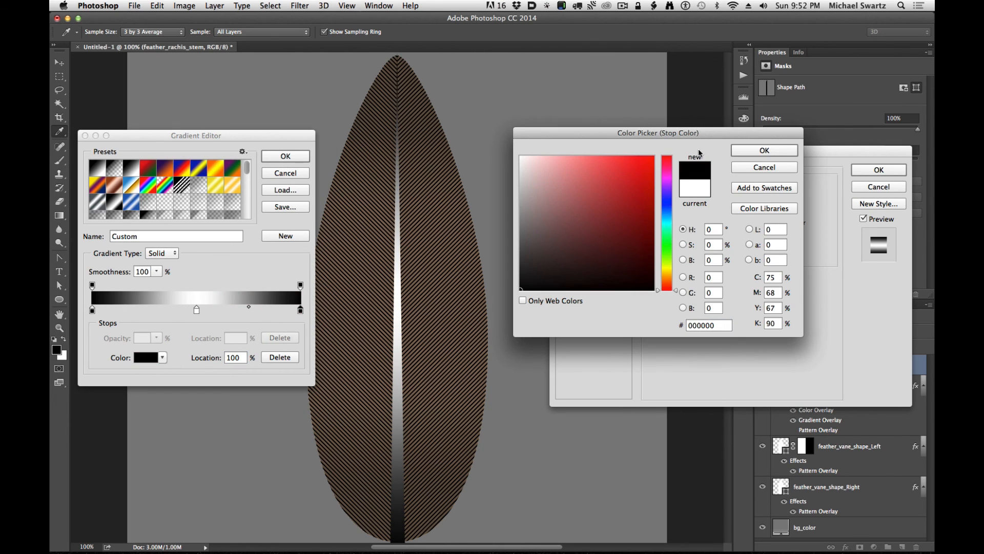
pyautogui.click(766, 153)
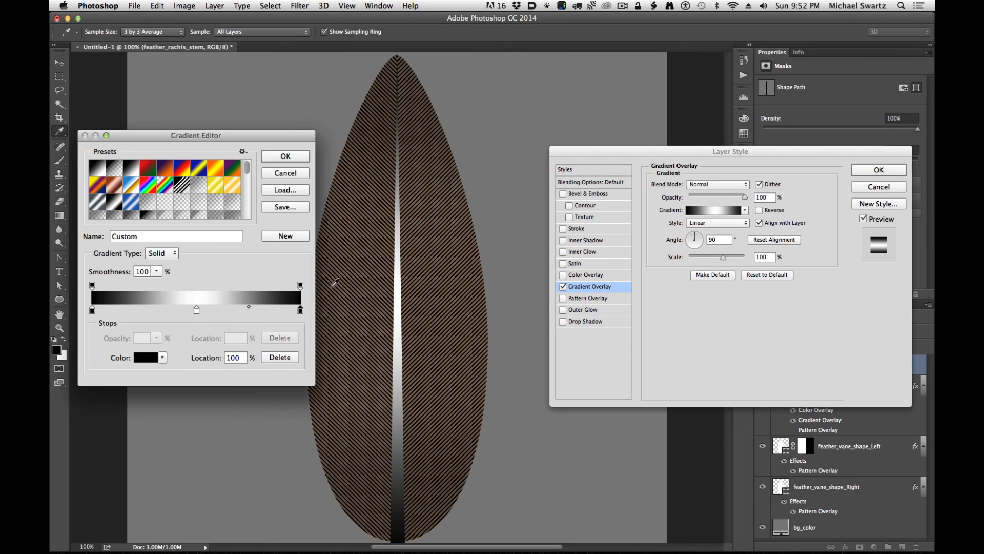
pyautogui.click(197, 310)
pyautogui.click(289, 158)
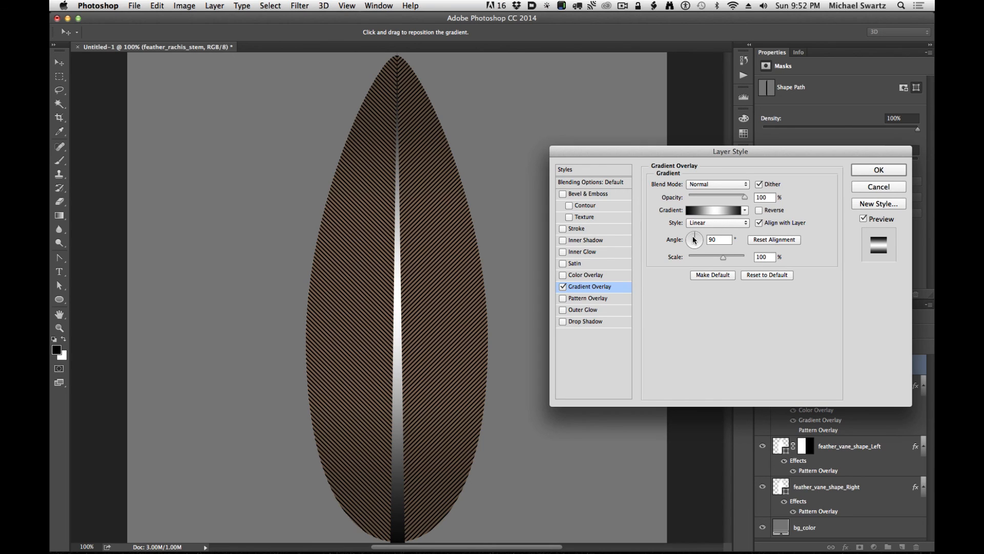
# - Set the stem's gradient angle to 0° and review the middle and end color stops in the Gradient Editor
pyautogui.moveTo(693, 237); pyautogui.dragTo(729, 240)
pyautogui.doubleClick(727, 239)
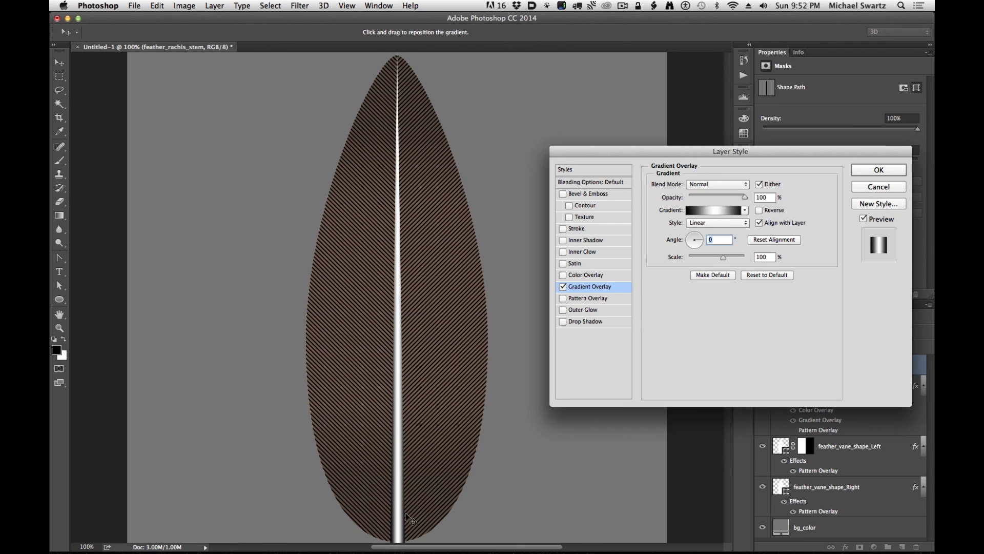
pyautogui.click(714, 211)
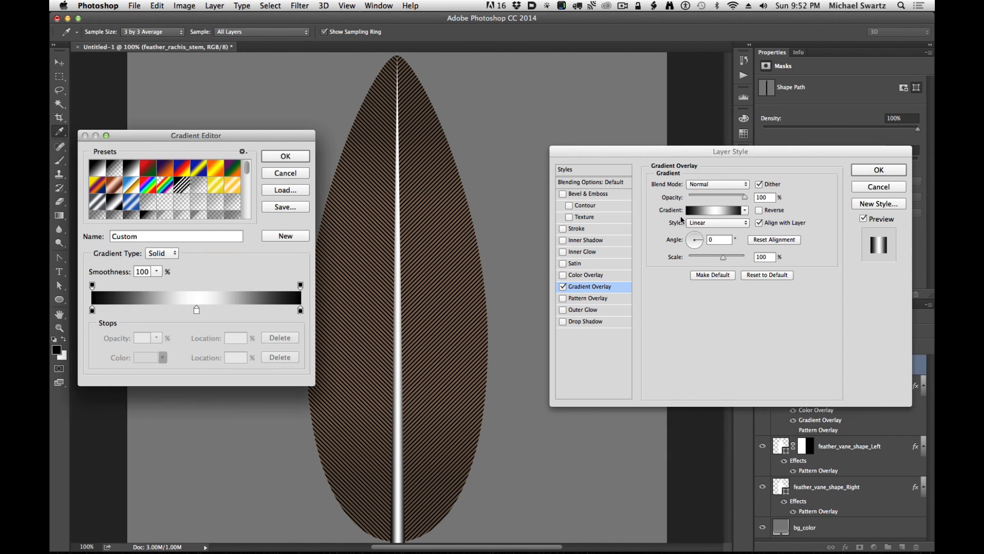
pyautogui.click(197, 310)
pyautogui.moveTo(198, 313); pyautogui.dragTo(197, 314)
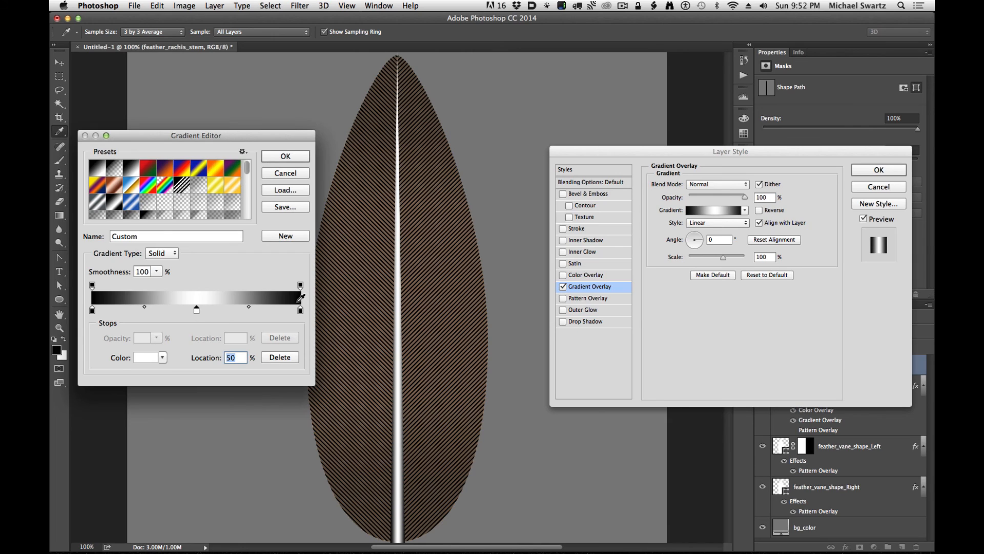
pyautogui.click(300, 311)
pyautogui.click(280, 158)
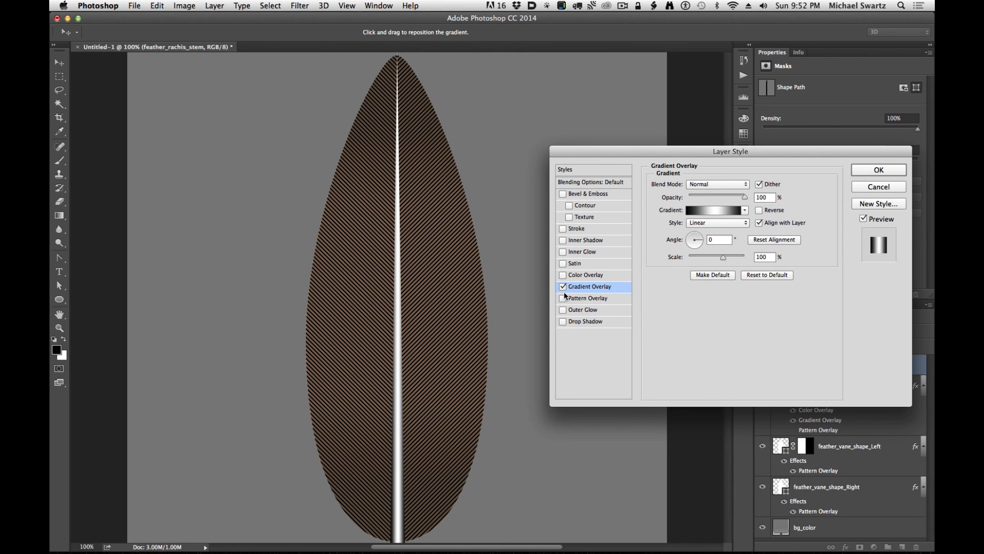
# - Add a Drop Shadow to the stem with 100% opacity, 0 px distance, 7% spread and a size above 70 px
pyautogui.click(578, 322)
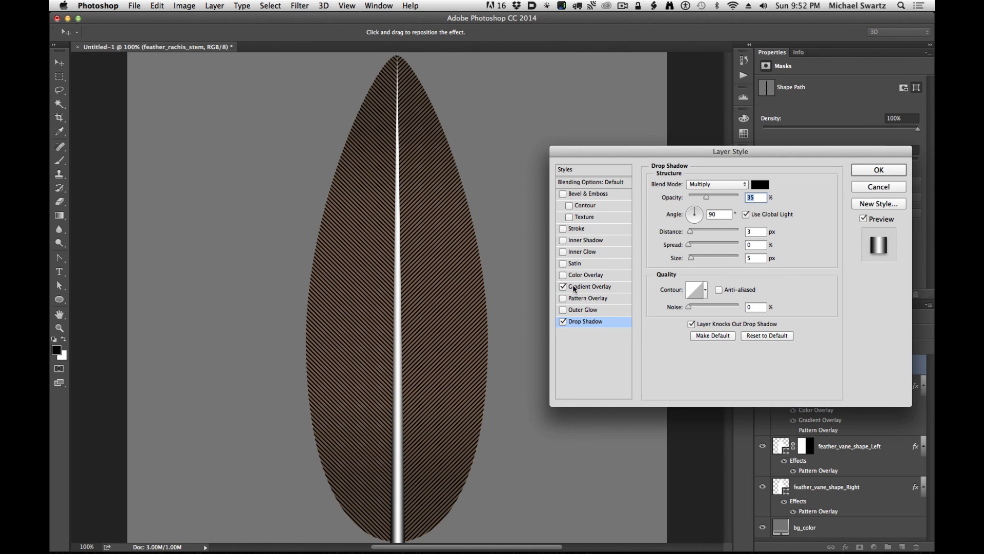
pyautogui.moveTo(692, 232); pyautogui.dragTo(702, 261)
pyautogui.moveTo(709, 196); pyautogui.dragTo(838, 204)
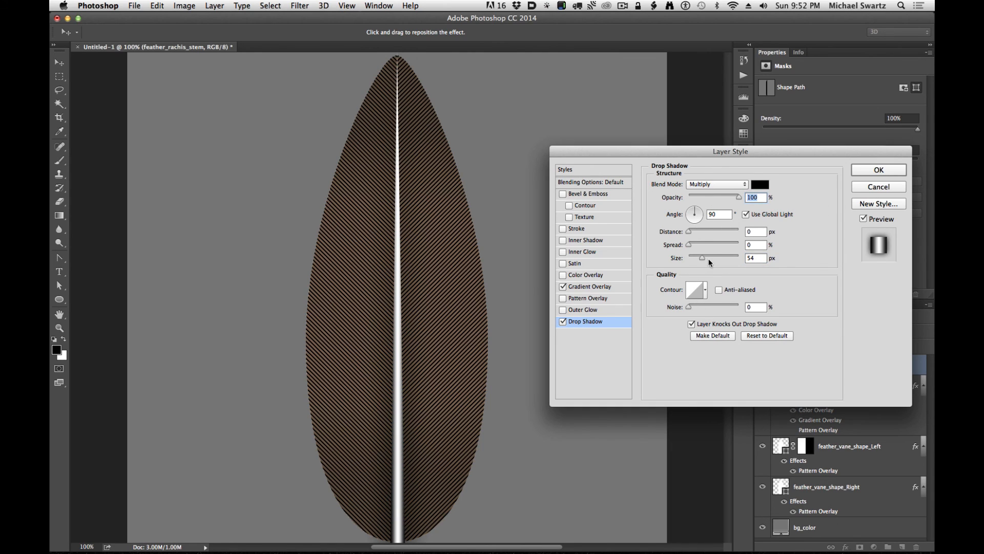
pyautogui.moveTo(703, 258); pyautogui.dragTo(703, 257)
pyautogui.moveTo(690, 244)
pyautogui.mouseDown()
pyautogui.moveTo(721, 242)
pyautogui.moveTo(691, 243)
pyautogui.mouseUp()
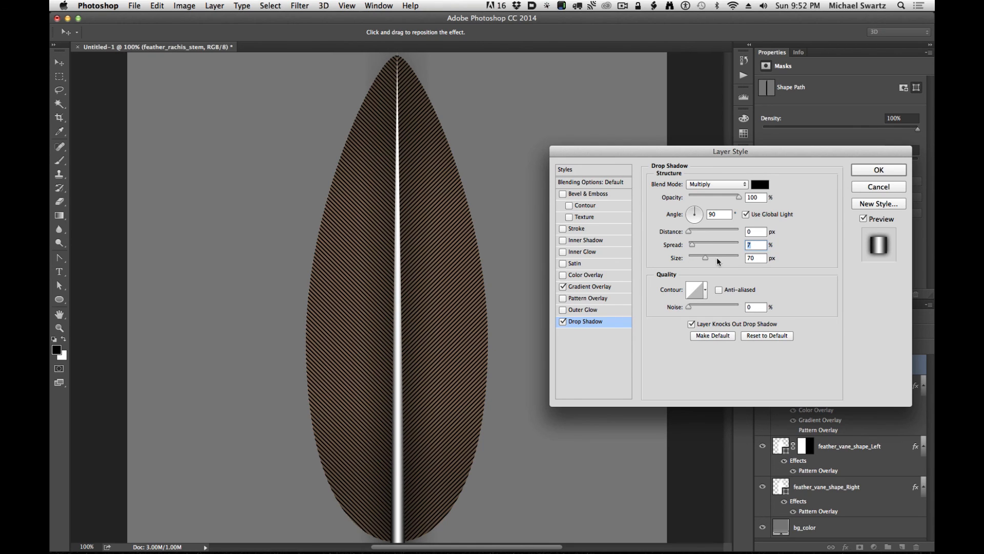
pyautogui.moveTo(706, 258); pyautogui.dragTo(710, 259)
pyautogui.click(588, 286)
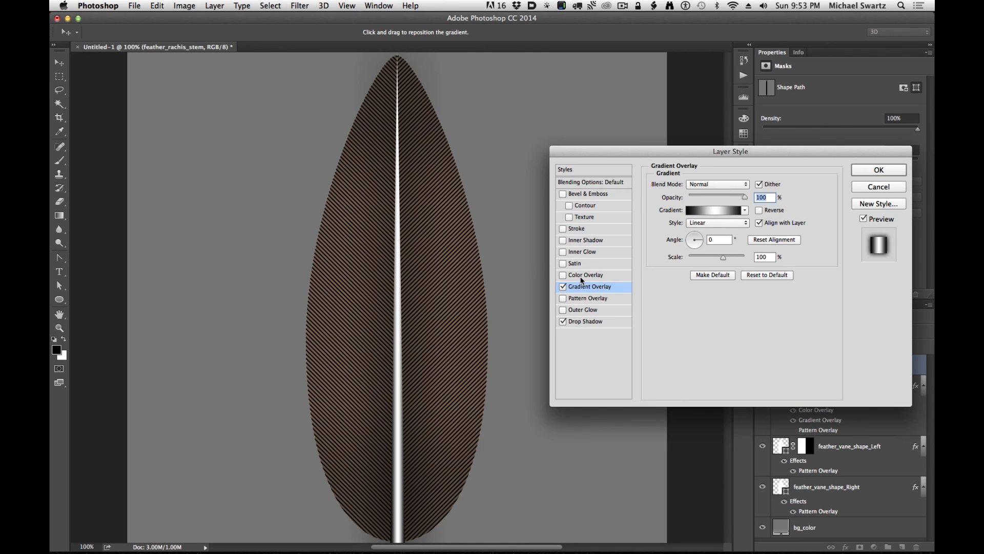
# - Add a white Outer Glow to the stem in Linear Dodge (Add) mode with 29% opacity and 46 px size
pyautogui.click(571, 308)
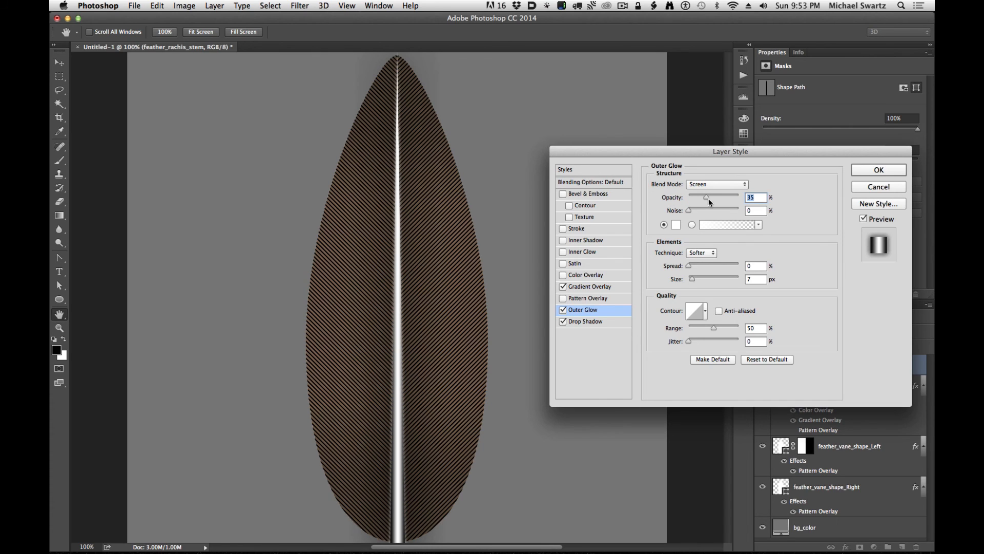
pyautogui.moveTo(706, 197); pyautogui.dragTo(726, 196)
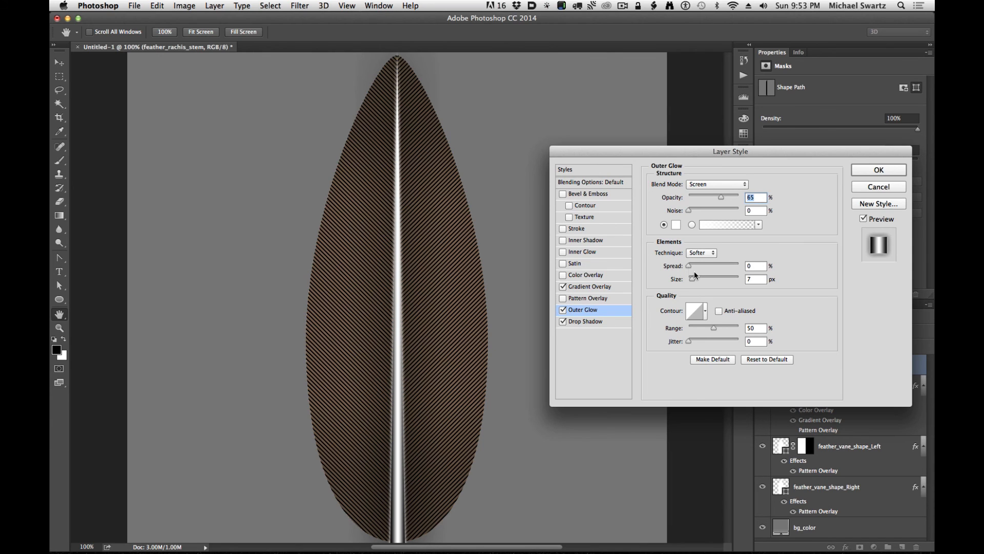
pyautogui.moveTo(693, 278); pyautogui.dragTo(699, 281)
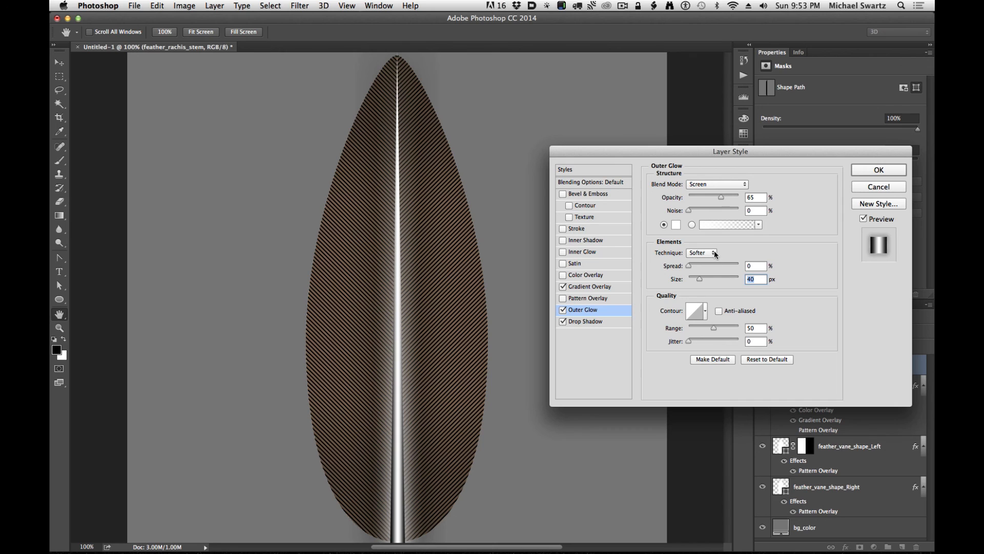
pyautogui.moveTo(722, 194); pyautogui.dragTo(712, 195)
pyautogui.click(710, 183)
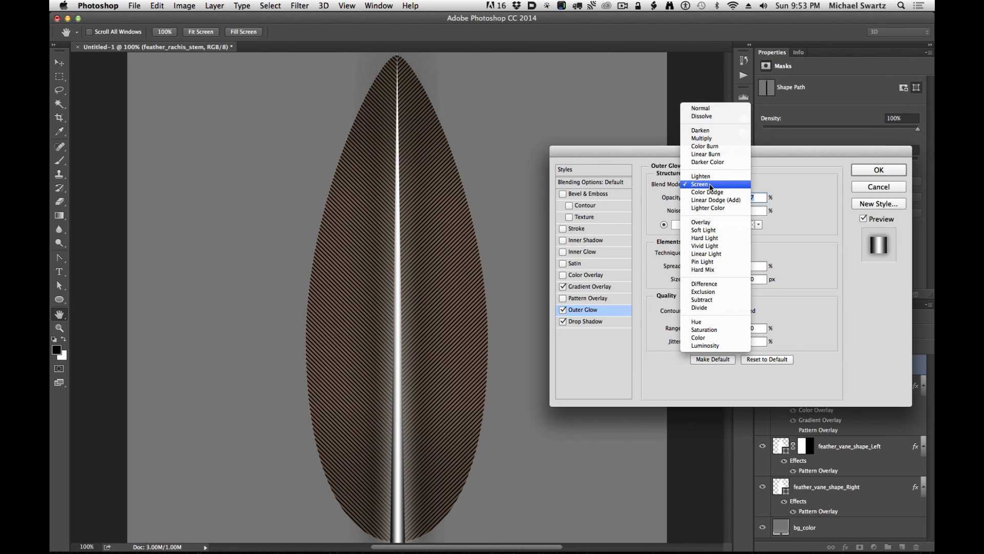
pyautogui.click(712, 201)
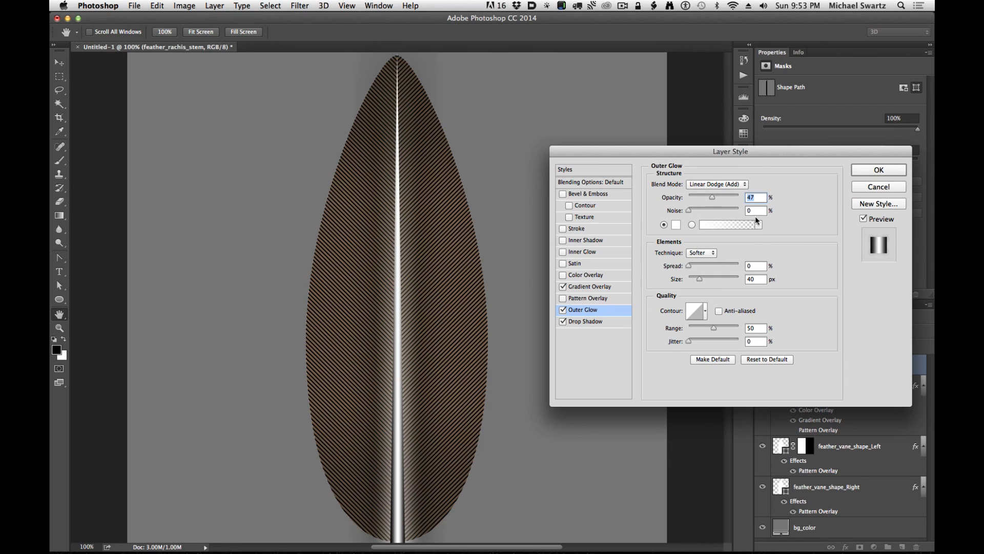
pyautogui.moveTo(699, 278); pyautogui.dragTo(701, 279)
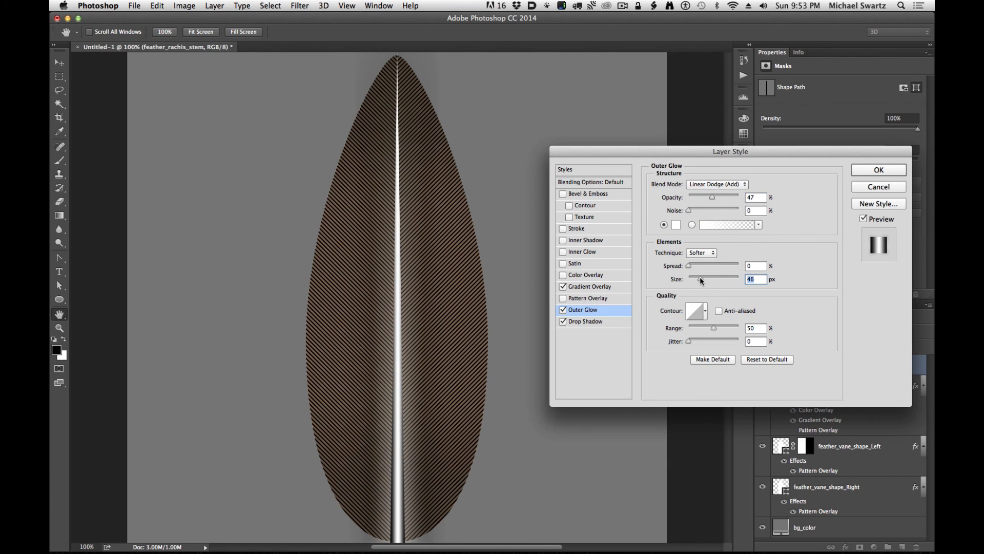
pyautogui.moveTo(711, 196); pyautogui.dragTo(702, 200)
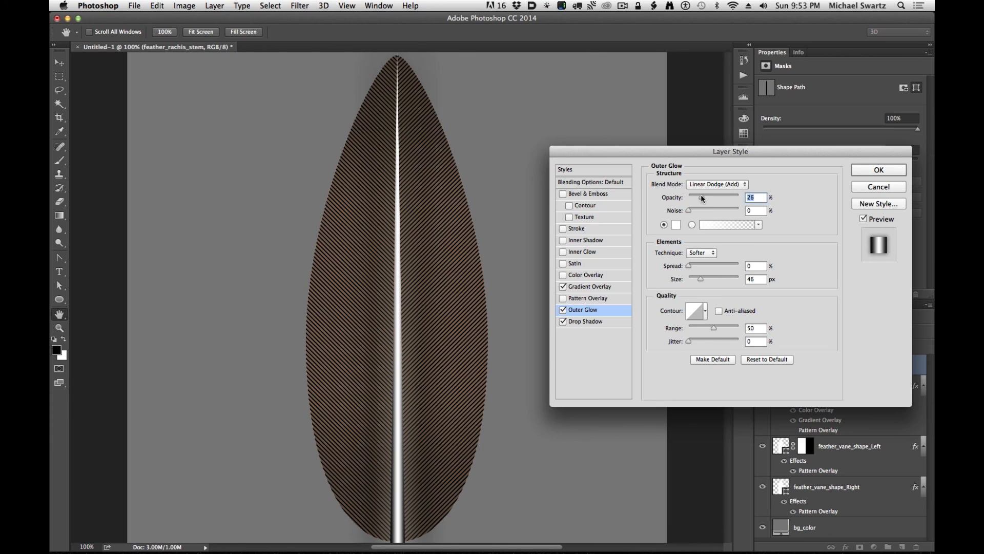
# - Change the Outer Glow color to a soft orange and apply the stem's layer style
pyautogui.click(676, 224)
pyautogui.click(666, 274)
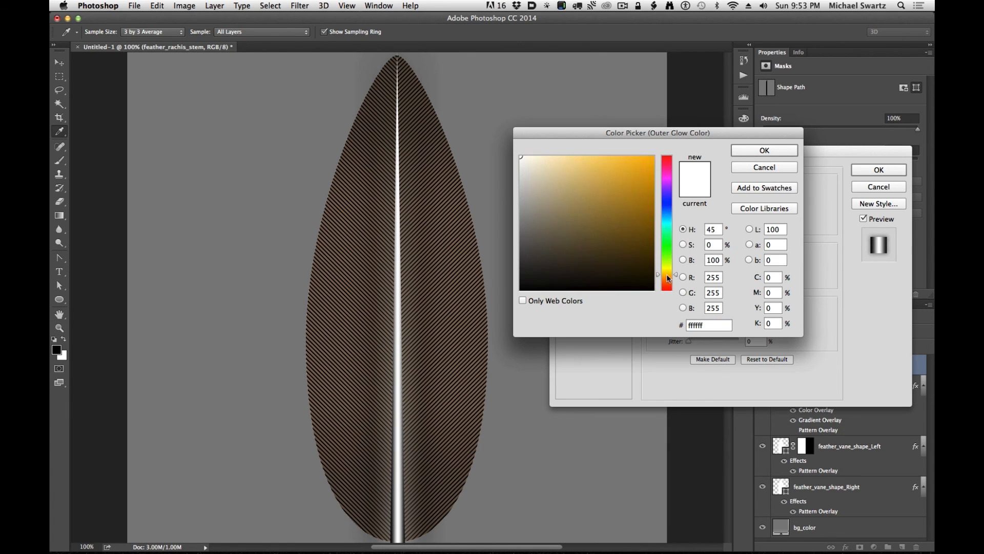
pyautogui.moveTo(667, 274); pyautogui.dragTo(667, 282)
pyautogui.click(651, 198)
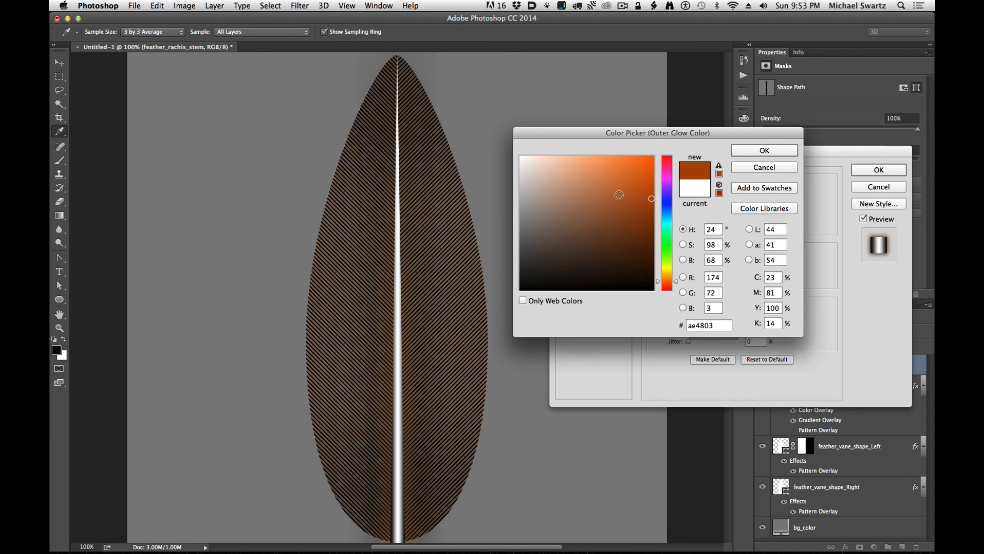
pyautogui.moveTo(619, 195)
pyautogui.mouseDown()
pyautogui.moveTo(586, 165)
pyautogui.moveTo(616, 203)
pyautogui.moveTo(578, 171)
pyautogui.moveTo(595, 176)
pyautogui.moveTo(606, 165)
pyautogui.mouseUp()
pyautogui.click(668, 285)
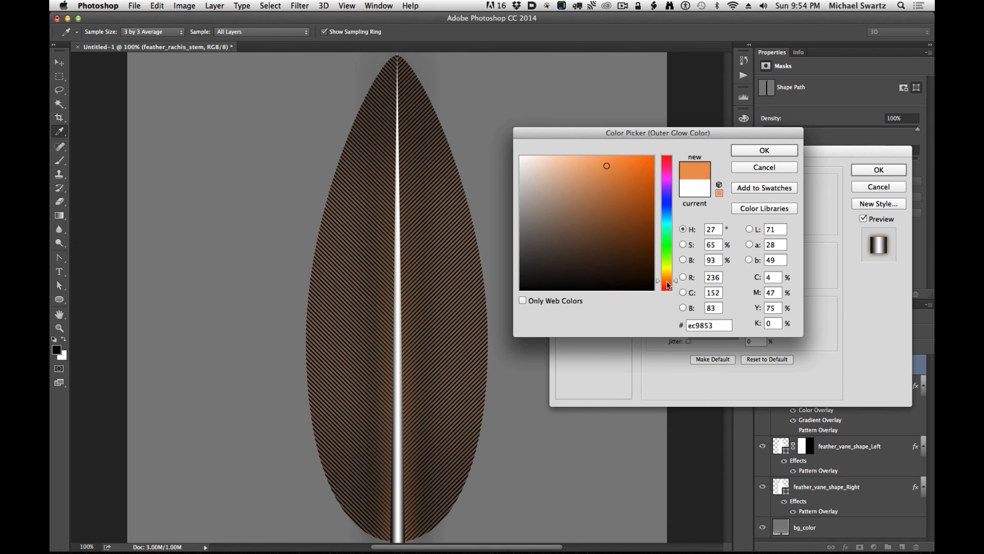
pyautogui.moveTo(668, 285); pyautogui.dragTo(668, 283)
pyautogui.click(755, 152)
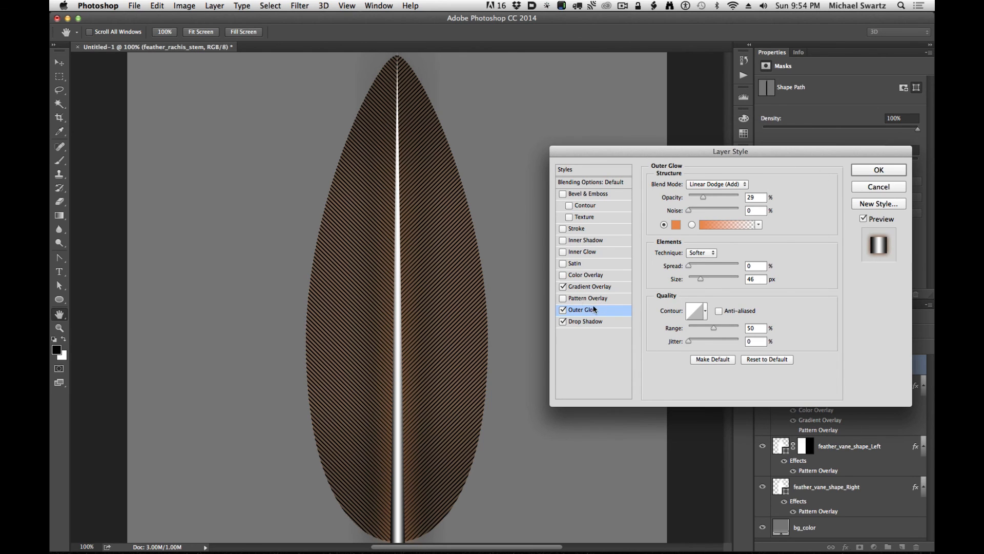
pyautogui.click(878, 169)
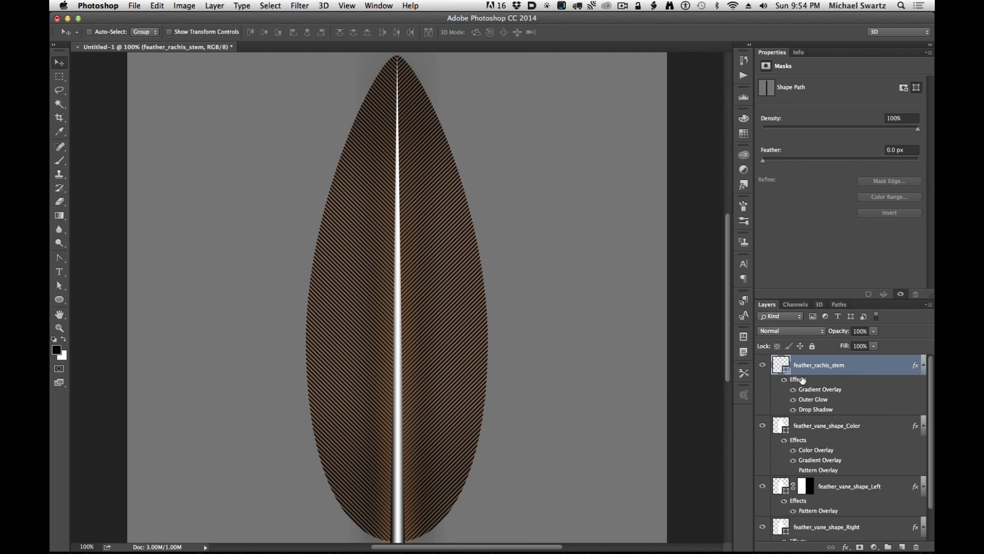
pyautogui.scroll(-2, 879, 439)
pyautogui.scroll(-1, 879, 439)
pyautogui.scroll(3, 865, 416)
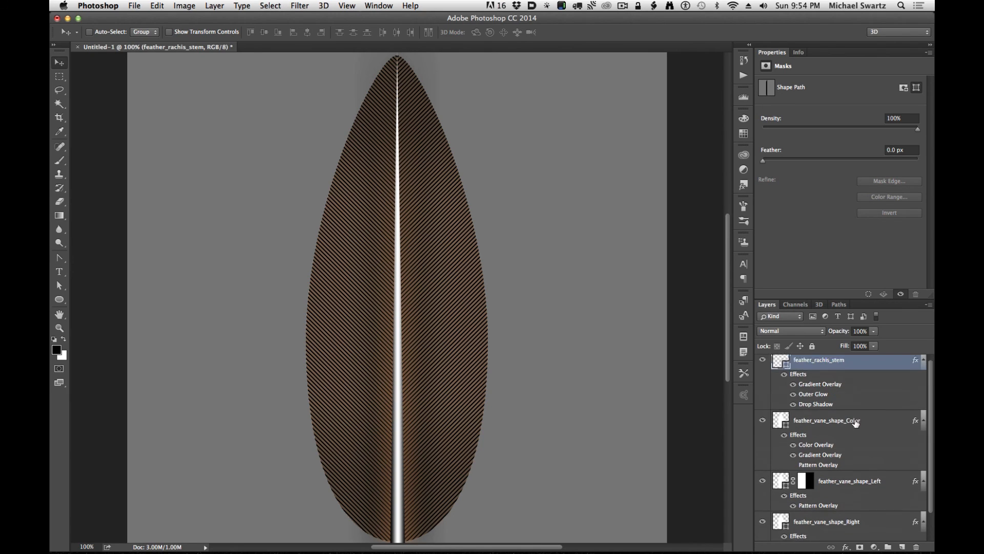
# - Add a Screen-mode Inner Glow with 28% opacity and 79 px size to the feather_vane_shape_Color layer and apply the style
pyautogui.click(875, 428)
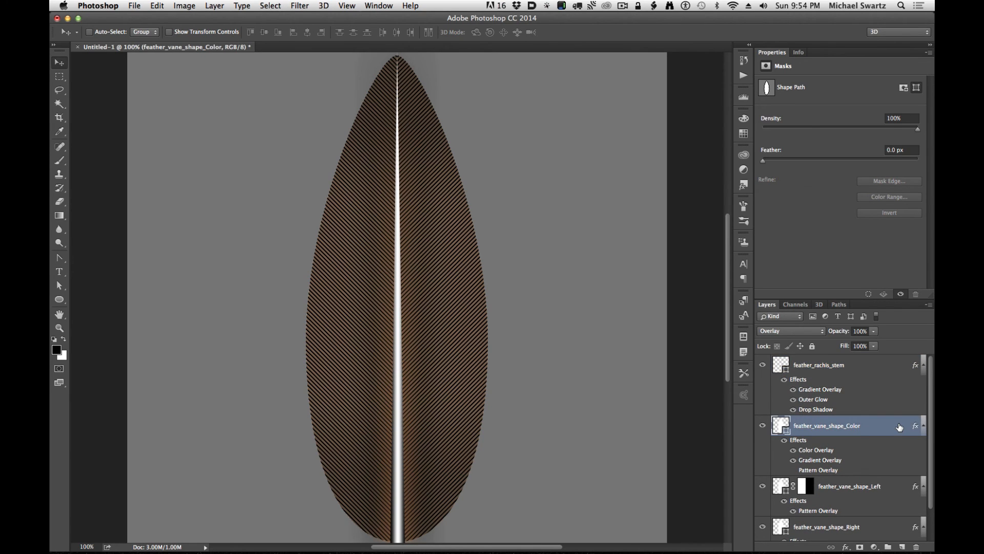
pyautogui.doubleClick(899, 427)
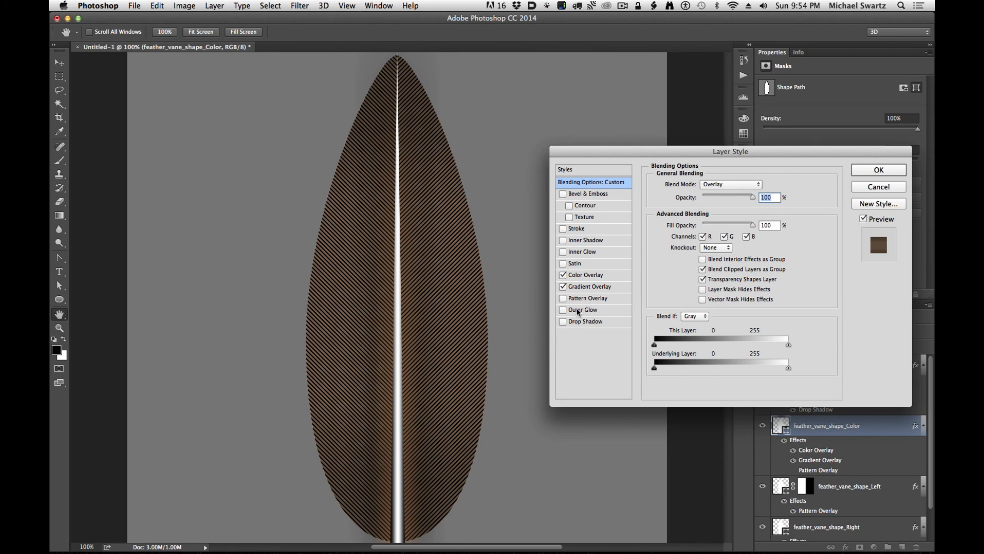
pyautogui.click(576, 253)
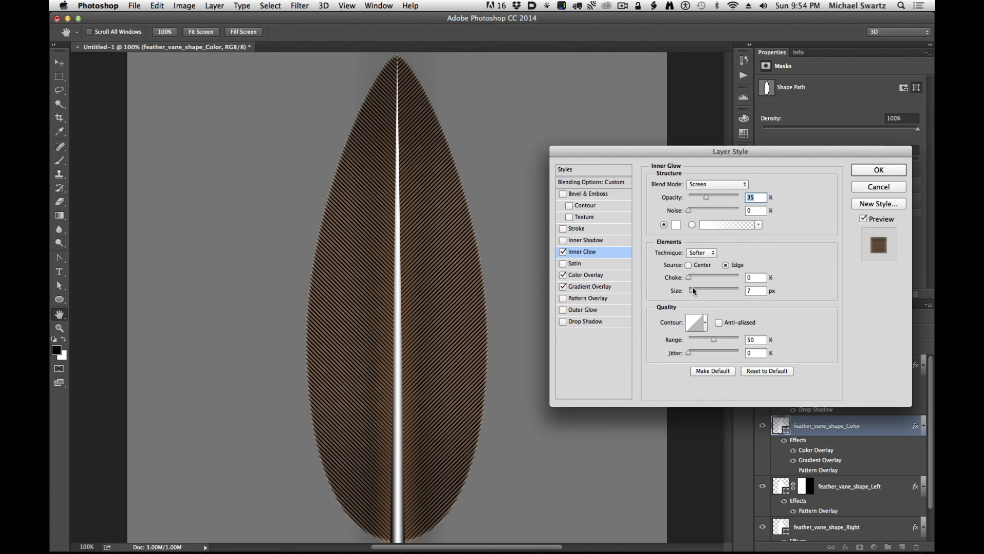
pyautogui.moveTo(694, 288); pyautogui.dragTo(707, 290)
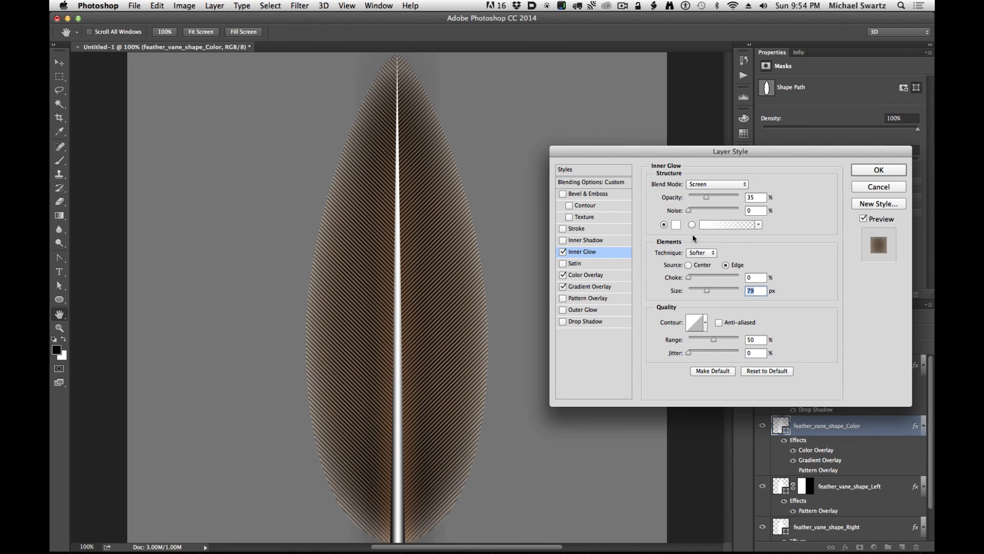
pyautogui.moveTo(709, 200); pyautogui.dragTo(701, 200)
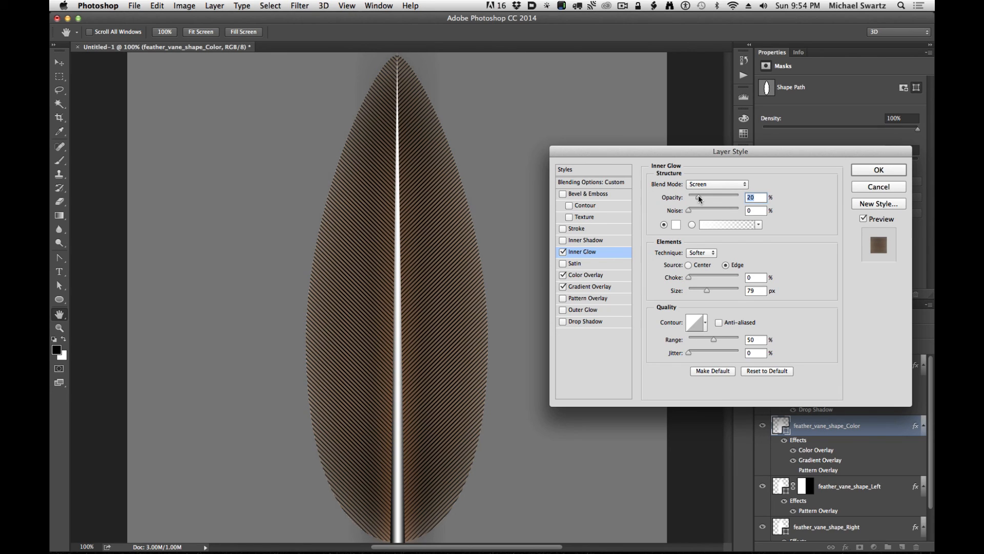
pyautogui.moveTo(699, 199); pyautogui.dragTo(703, 199)
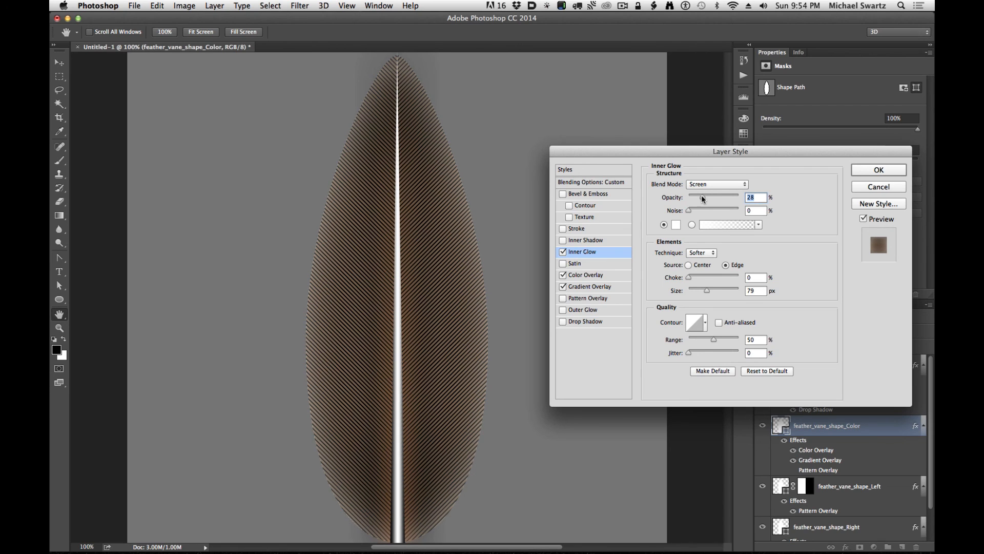
pyautogui.click(873, 173)
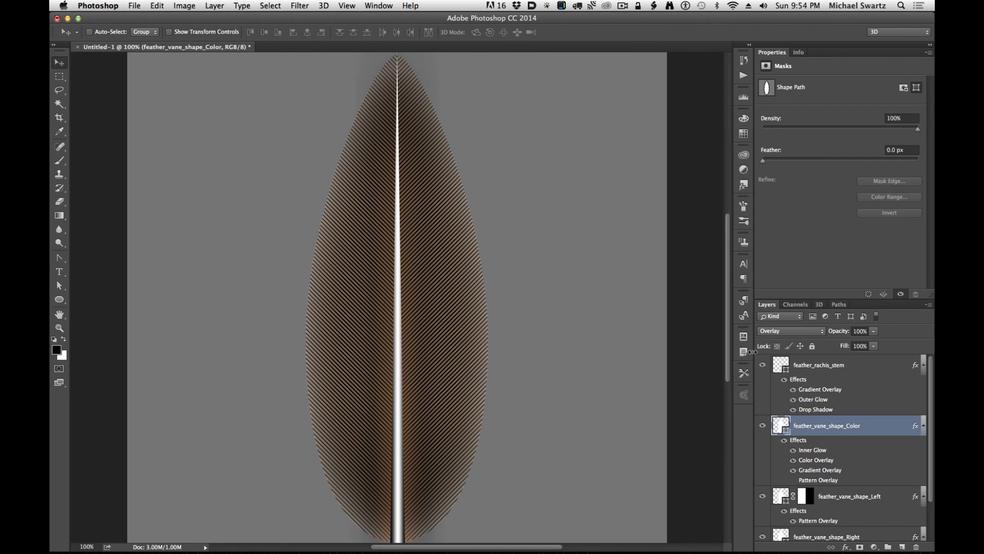
# - Add a Color Overlay to the feather_rachis_stem layer and pick a medium brown for it
pyautogui.scroll(-2, 887, 424)
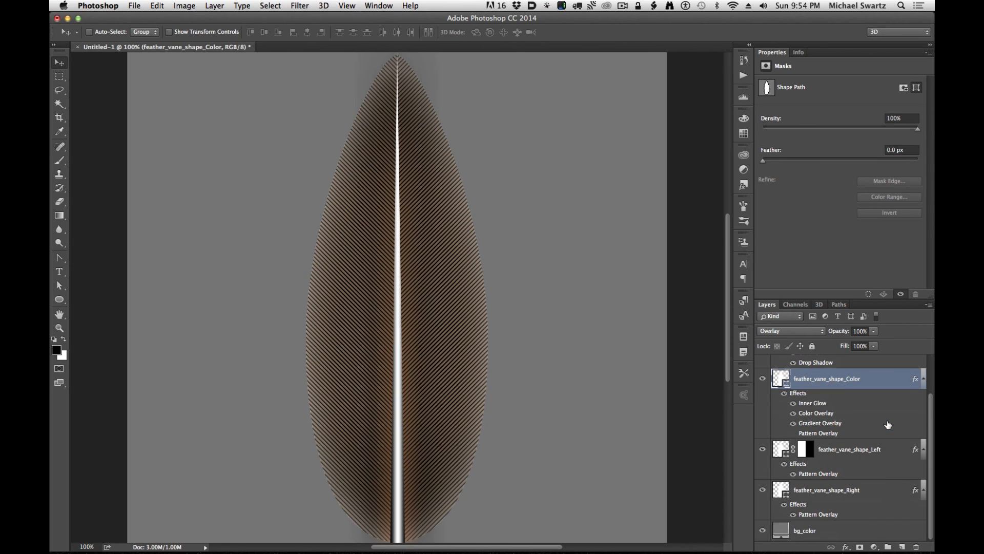
pyautogui.scroll(2, 879, 425)
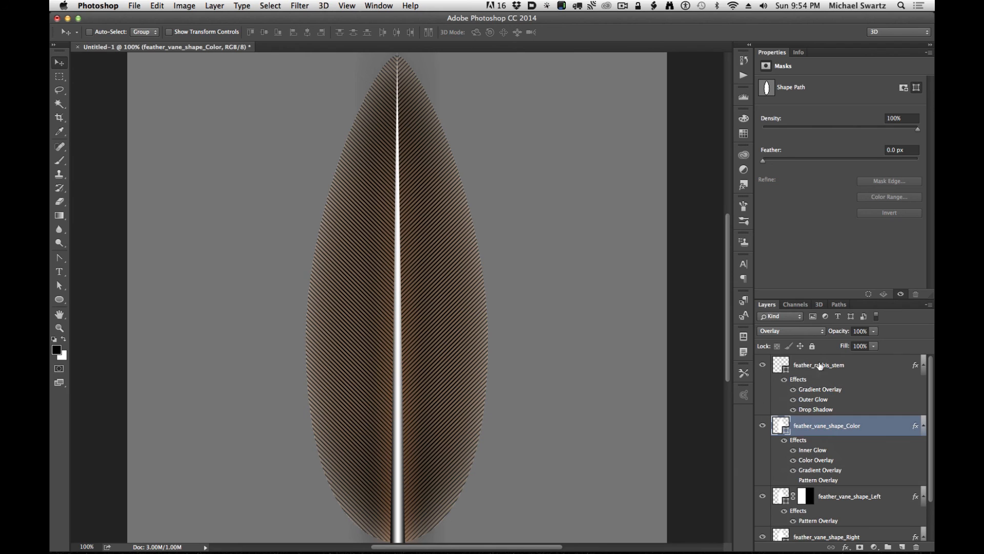
pyautogui.doubleClick(819, 390)
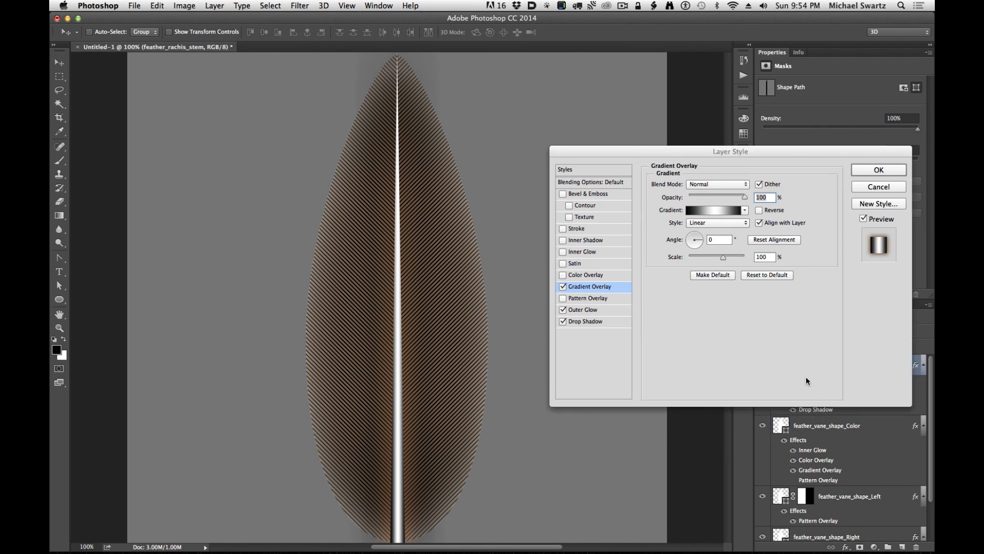
pyautogui.click(583, 277)
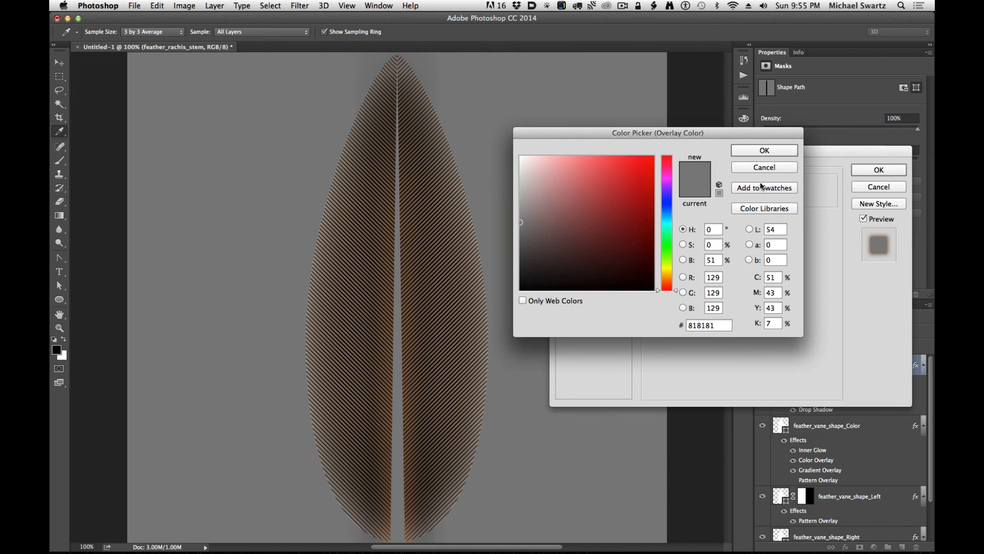
pyautogui.click(761, 185)
pyautogui.moveTo(634, 223); pyautogui.dragTo(582, 211)
pyautogui.moveTo(672, 289); pyautogui.dragTo(673, 281)
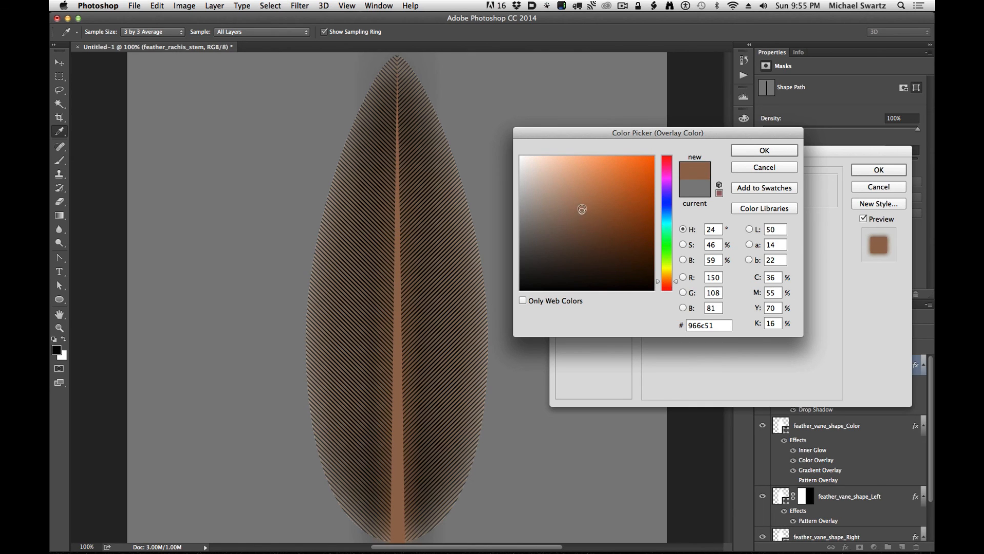
pyautogui.moveTo(582, 211); pyautogui.dragTo(582, 216)
pyautogui.click(777, 151)
# - Try Multiply for the stem's Color Overlay, settle on the Overlay blend mode, and set its opacity to 88%
pyautogui.click(710, 184)
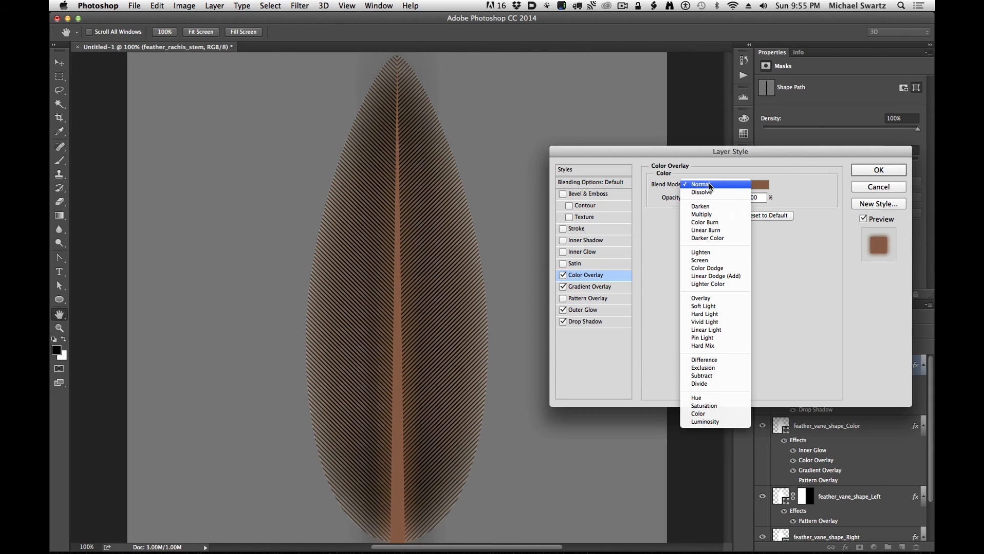
pyautogui.click(704, 214)
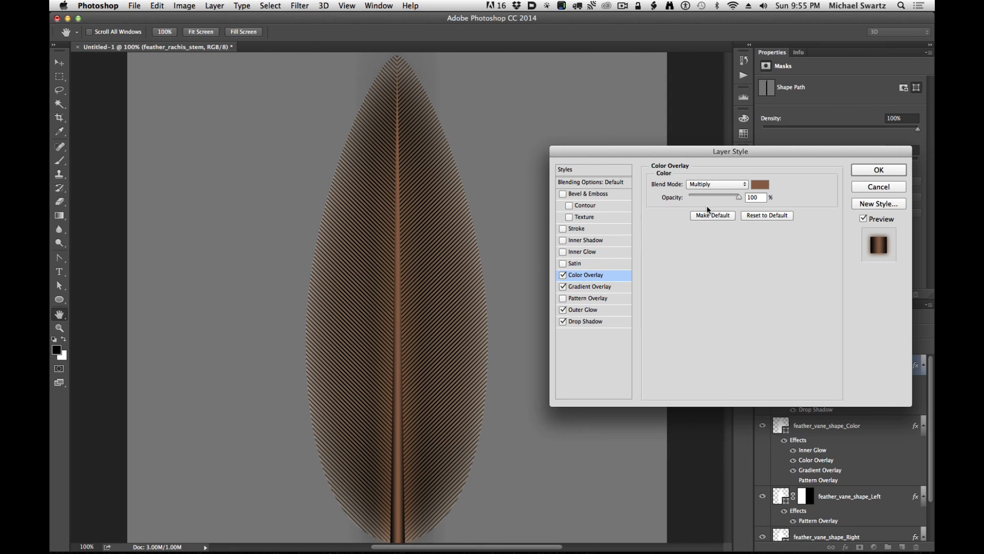
pyautogui.click(715, 184)
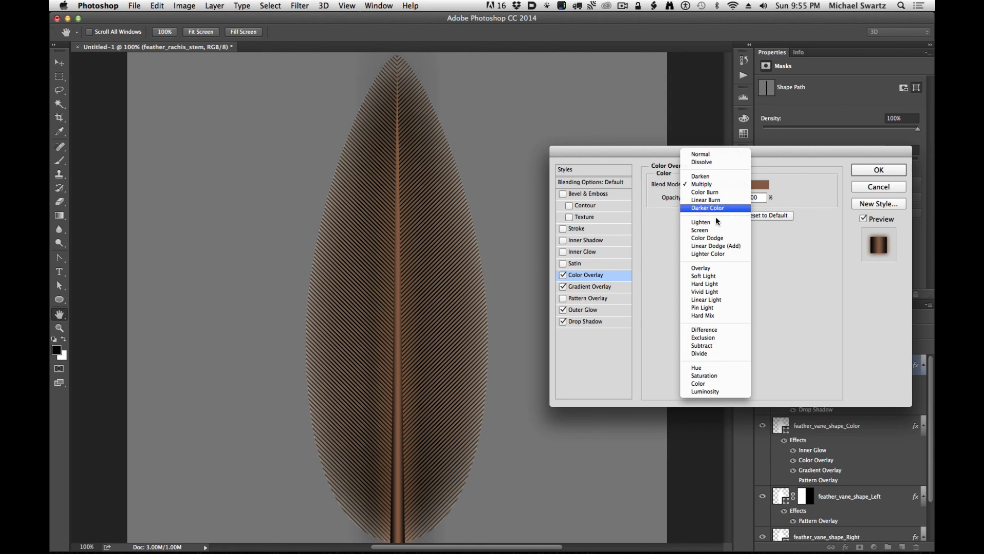
pyautogui.click(710, 269)
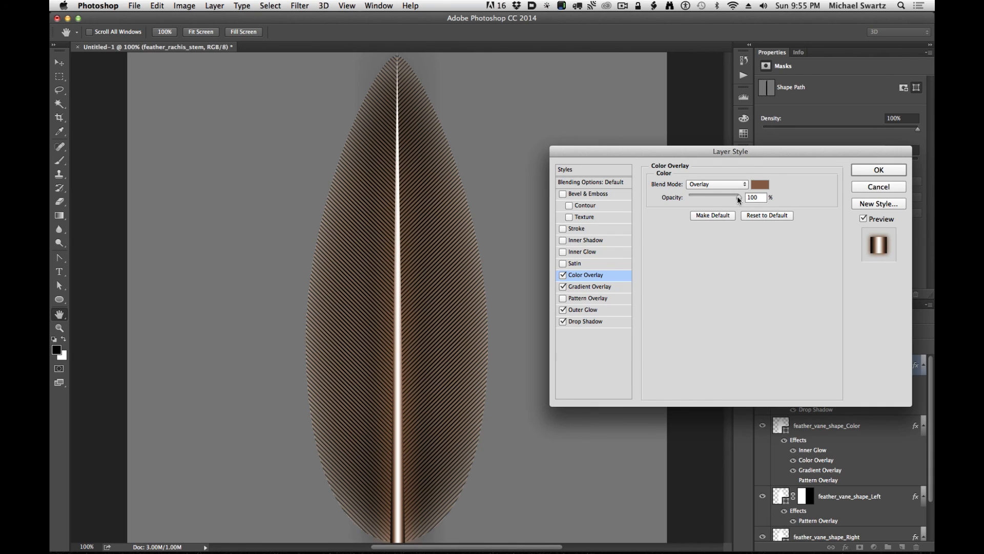
pyautogui.moveTo(738, 200)
pyautogui.mouseDown()
pyautogui.moveTo(722, 200)
pyautogui.moveTo(734, 200)
pyautogui.mouseUp()
# - Lower the stem's Gradient Overlay opacity to 82%, reduce the Color Overlay opacity further, and apply the layer style
pyautogui.click(585, 288)
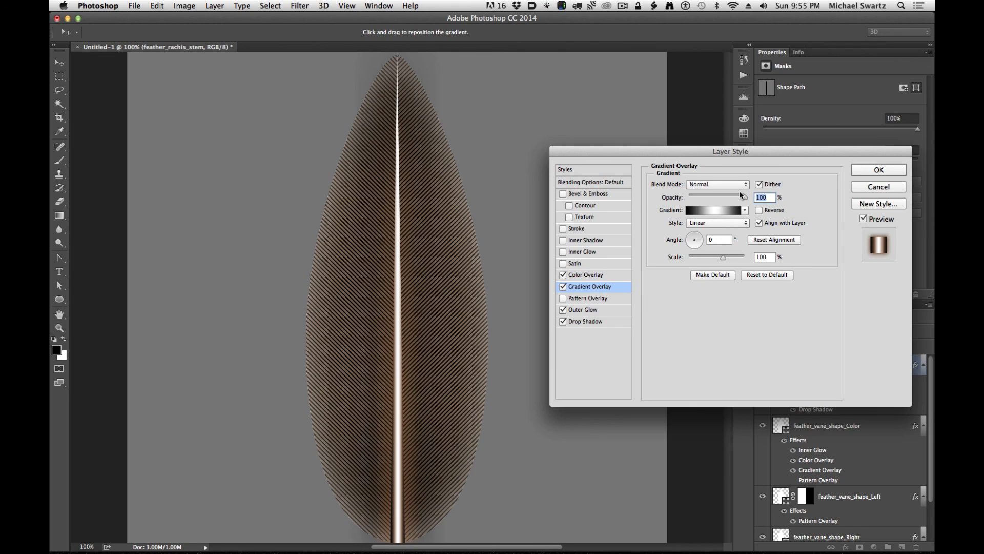
pyautogui.moveTo(744, 200)
pyautogui.mouseDown()
pyautogui.moveTo(726, 200)
pyautogui.moveTo(735, 199)
pyautogui.mouseUp()
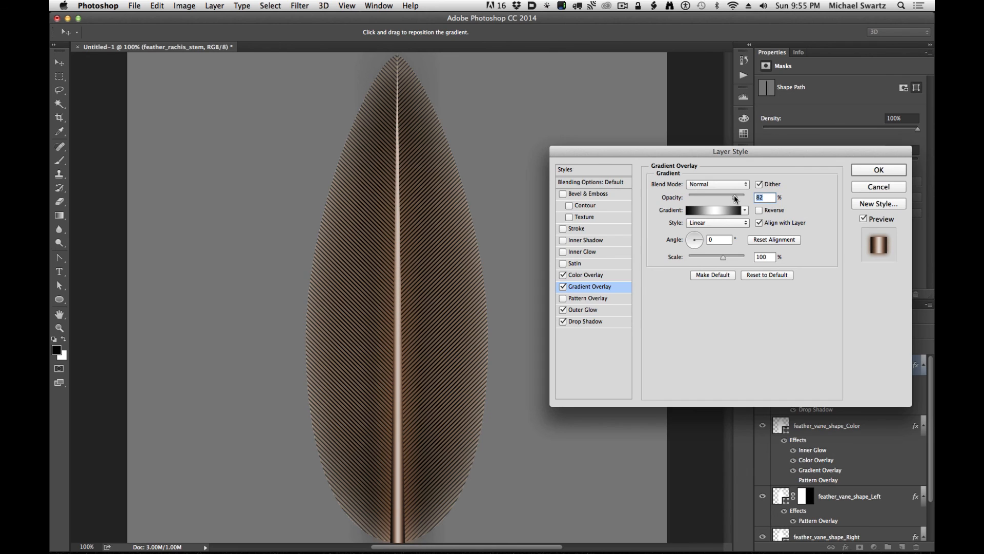
pyautogui.click(585, 277)
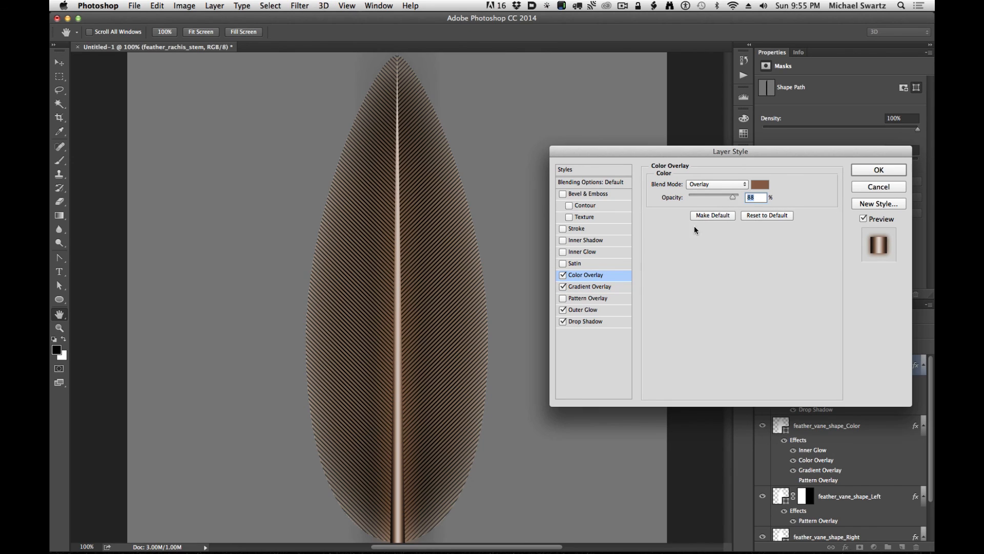
pyautogui.moveTo(735, 199); pyautogui.dragTo(719, 200)
pyautogui.click(892, 173)
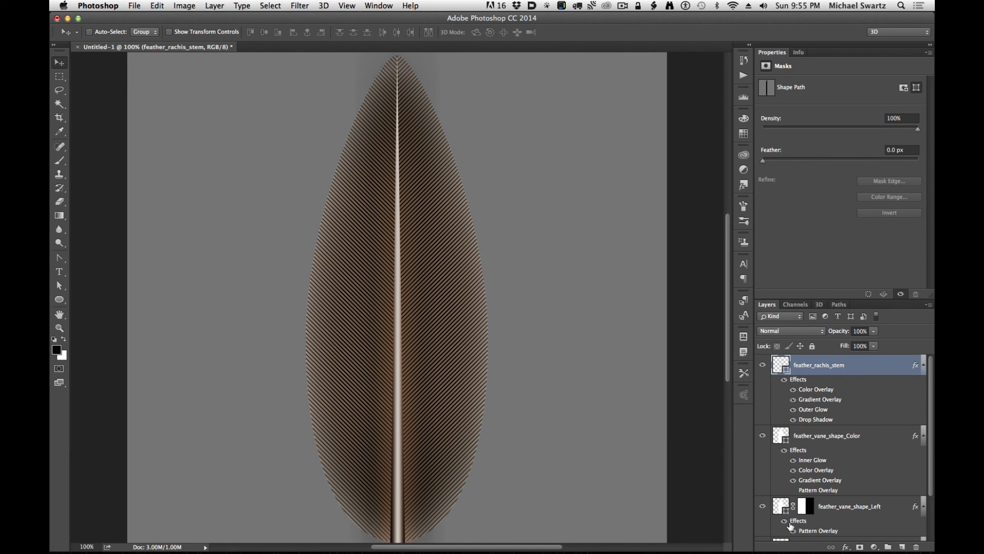
# - Examine the feather's stripes, edge glow and stem shading at several magnifications
pyautogui.scroll(-3, 857, 501)
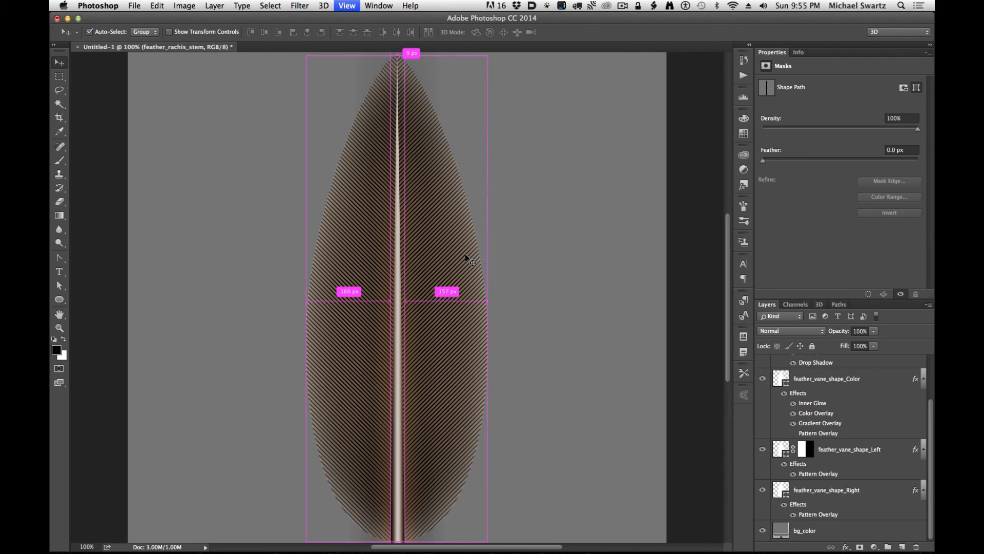
pyautogui.press('super+minus')
pyautogui.press('super+plus')
pyautogui.press('super+plus')
pyautogui.press('super+plus')
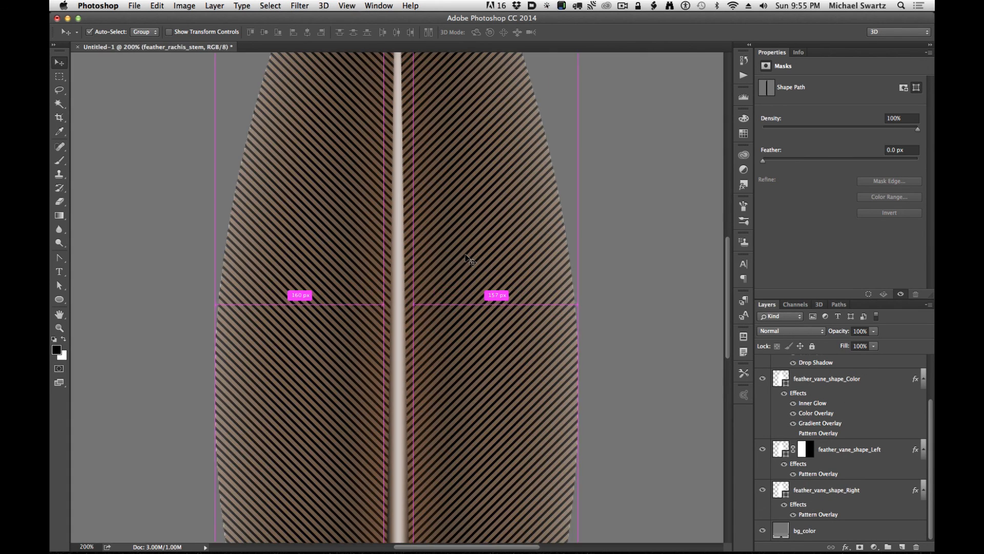
pyautogui.press('super+minus')
pyautogui.press('super+minus')
pyautogui.press('super+plus')
pyautogui.press('super+minus')
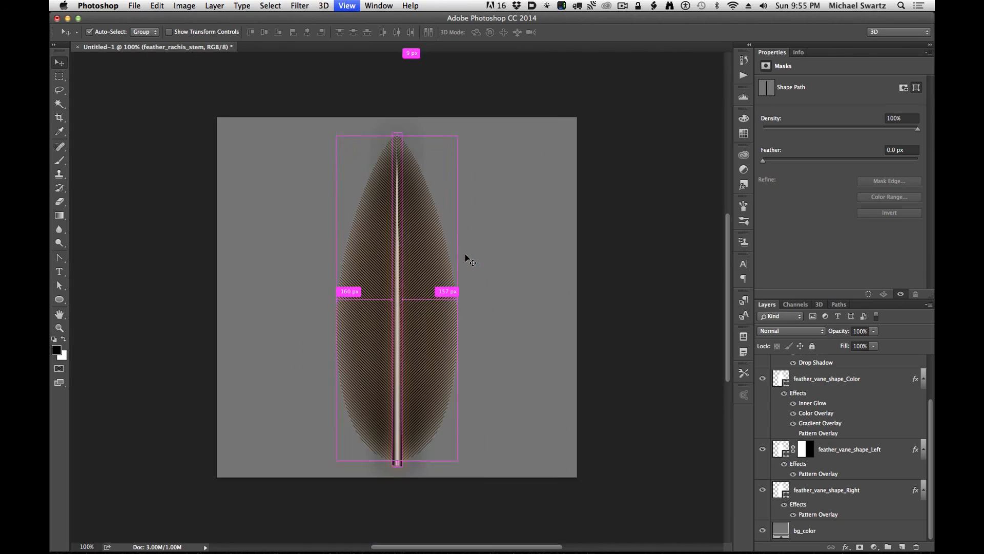
pyautogui.press('super+minus')
pyautogui.press('super+plus')
pyautogui.press('super+plus')
pyautogui.press('super+plus')
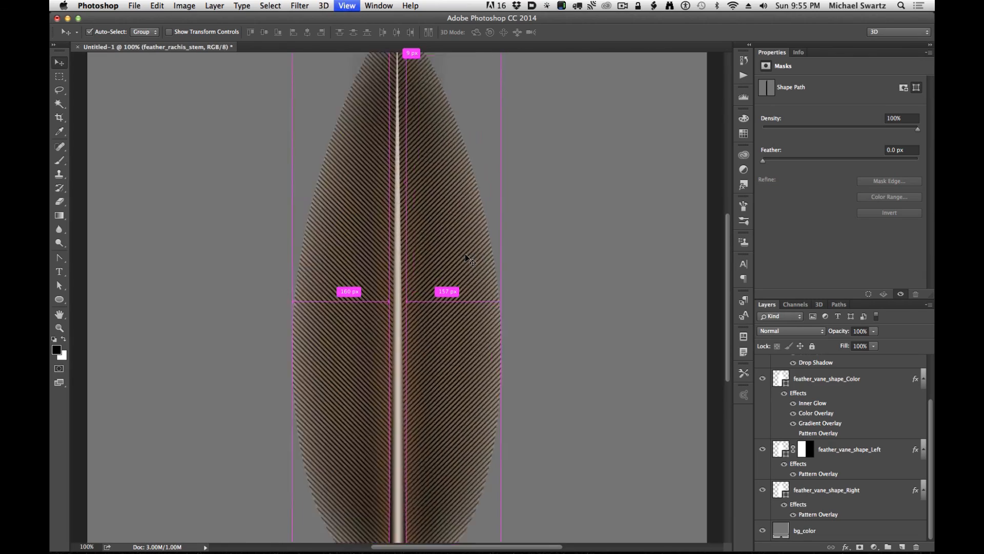
pyautogui.press('super+plus')
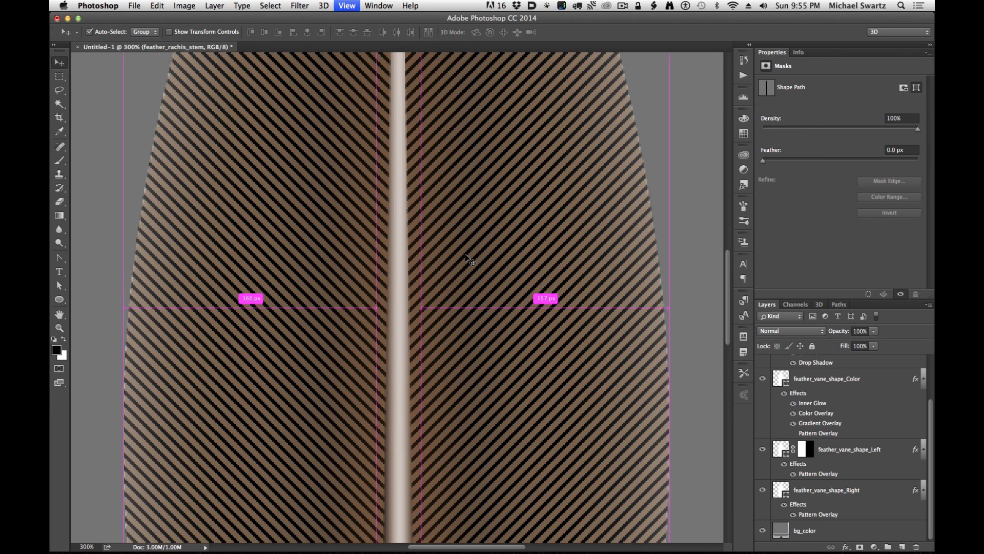
pyautogui.press('super+minus')
pyautogui.press('super+minus')
pyautogui.press('super+minus')
pyautogui.press('super+plus')
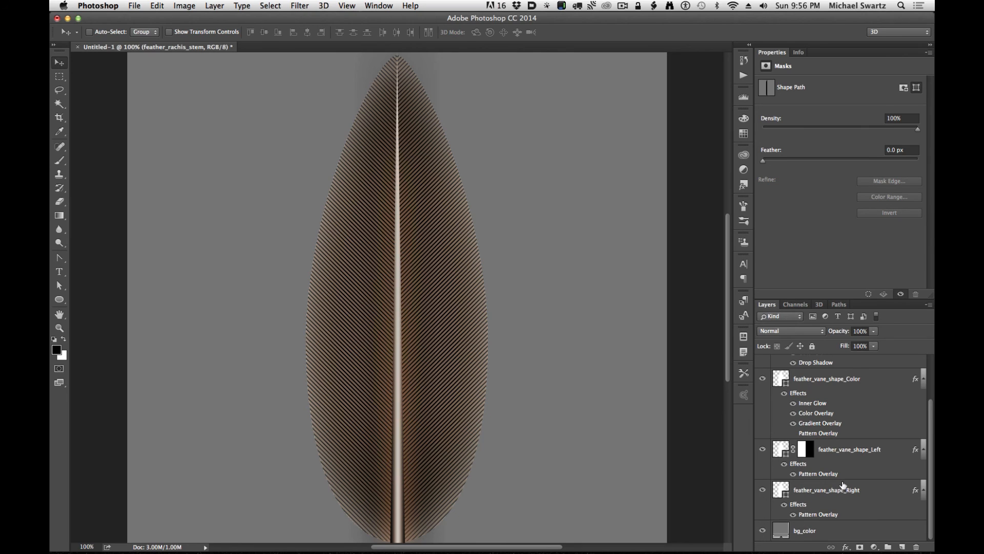
# - Set the Pattern Overlay scale of the feather_vane_shape_Left layer to 80% and apply it
pyautogui.doubleClick(815, 475)
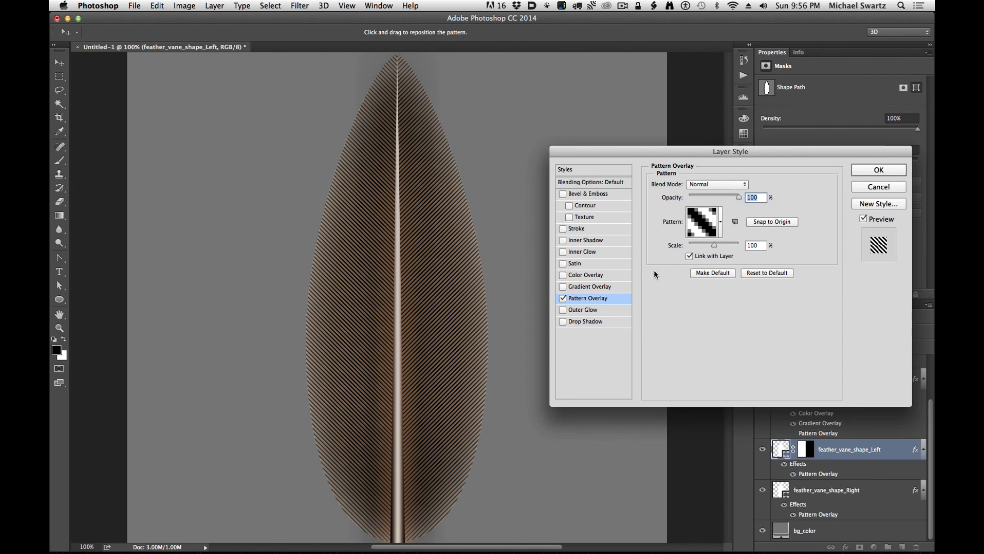
pyautogui.moveTo(712, 245); pyautogui.dragTo(708, 244)
pyautogui.write('80')
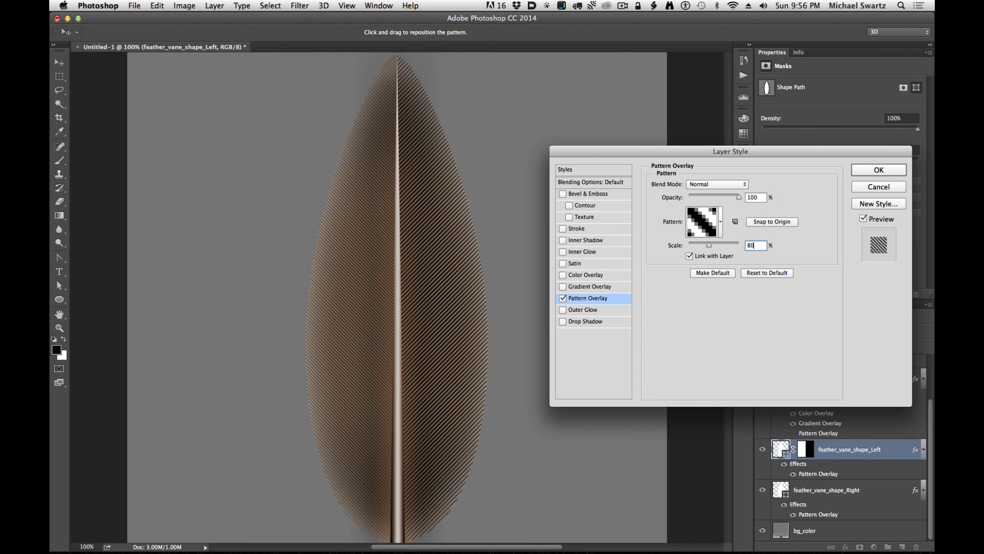
pyautogui.press('Return')
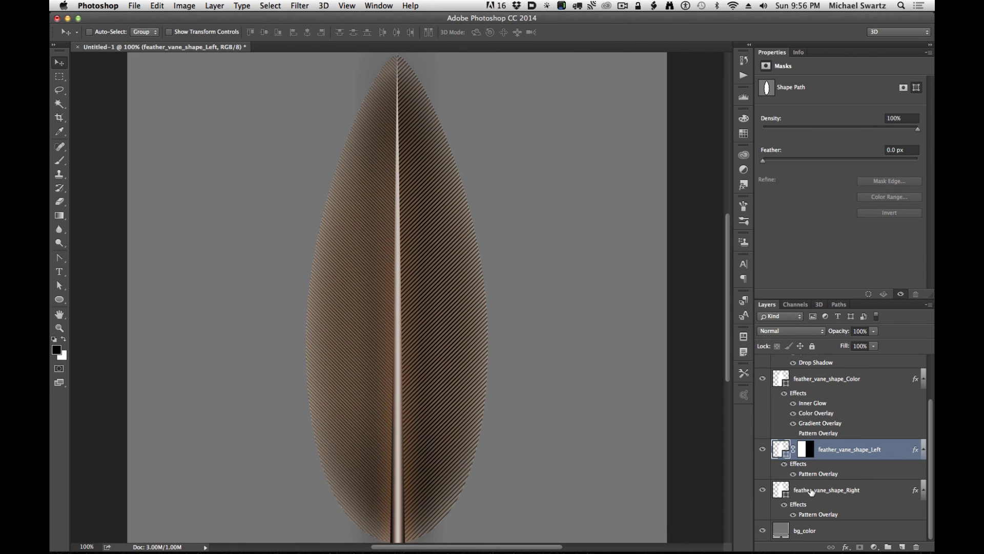
# - Set the Pattern Overlay scale of the feather_vane_shape_Right layer to 50% and apply it
pyautogui.doubleClick(818, 514)
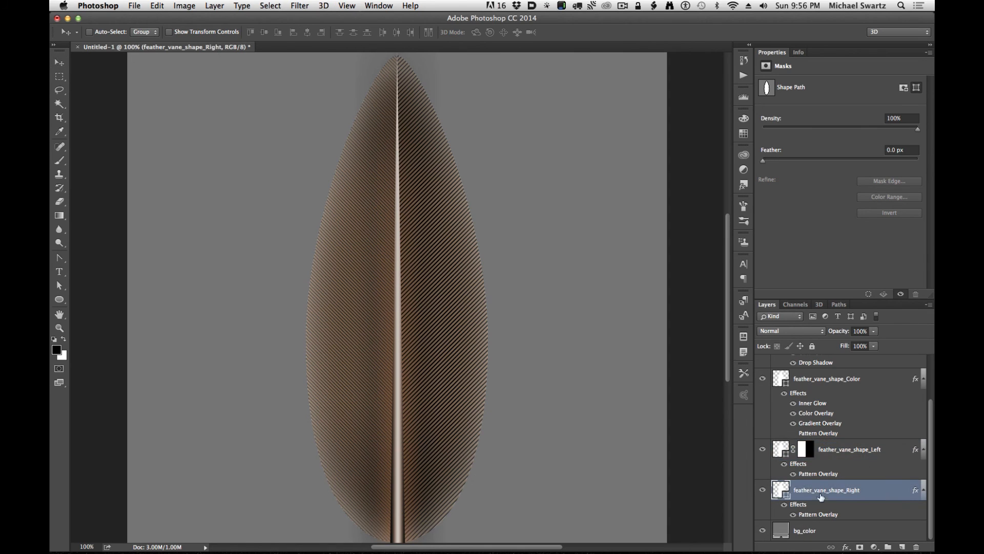
pyautogui.moveTo(762, 245); pyautogui.dragTo(707, 243)
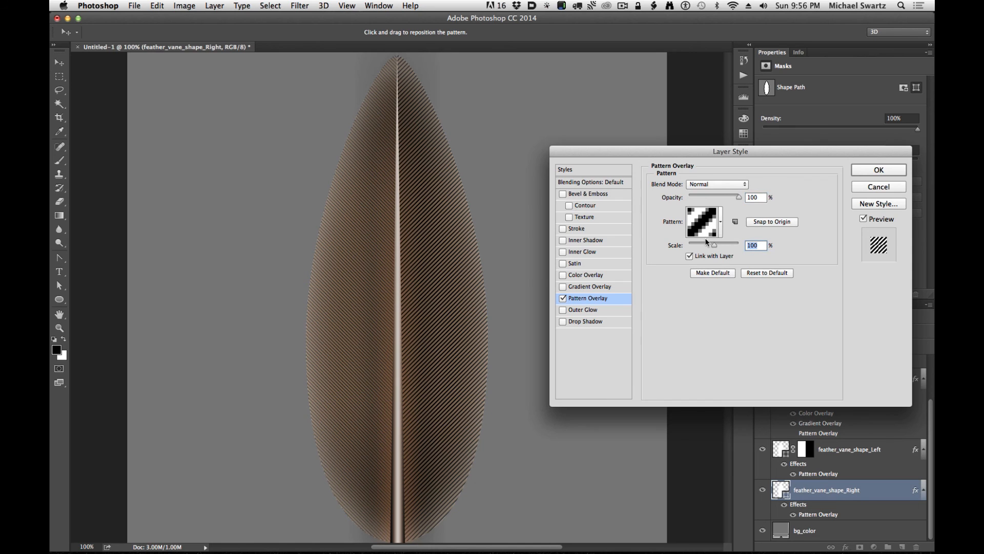
pyautogui.write('50')
pyautogui.press('Return')
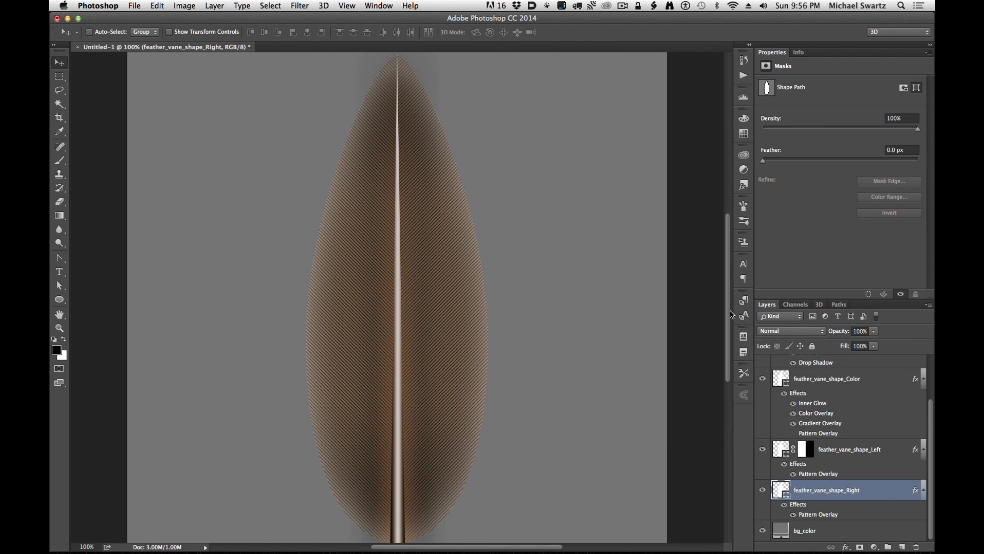
# - Change the bg_color fill to black to preview the feather against a dark background
pyautogui.press('super+minus')
pyautogui.press('super+minus')
pyautogui.press('super+plus')
pyautogui.press('super+plus')
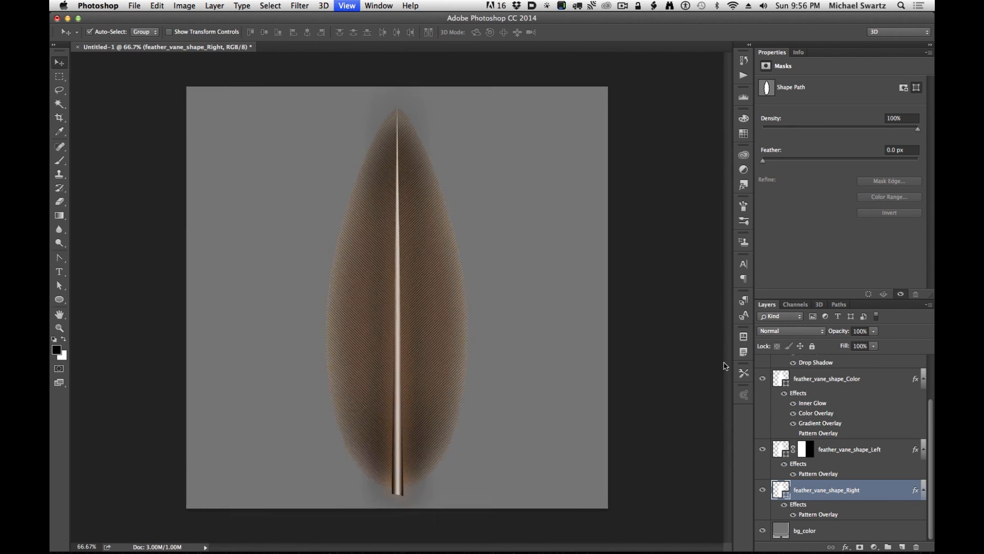
pyautogui.press('super+minus')
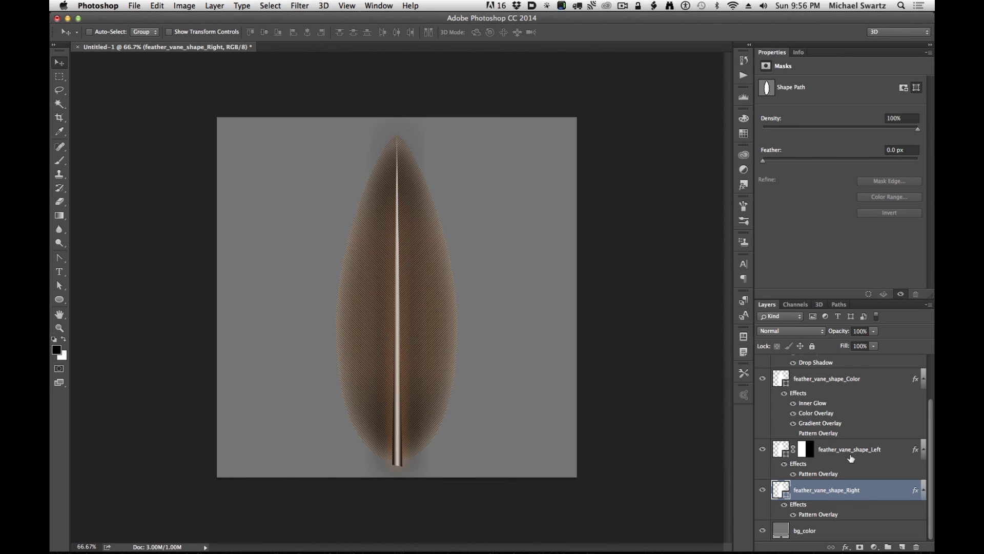
pyautogui.doubleClick(781, 530)
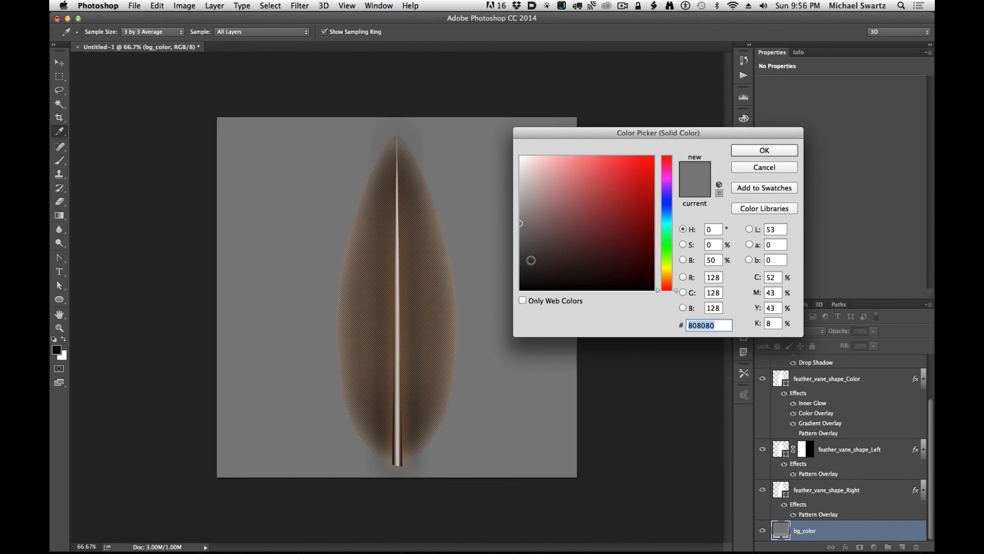
pyautogui.click(764, 149)
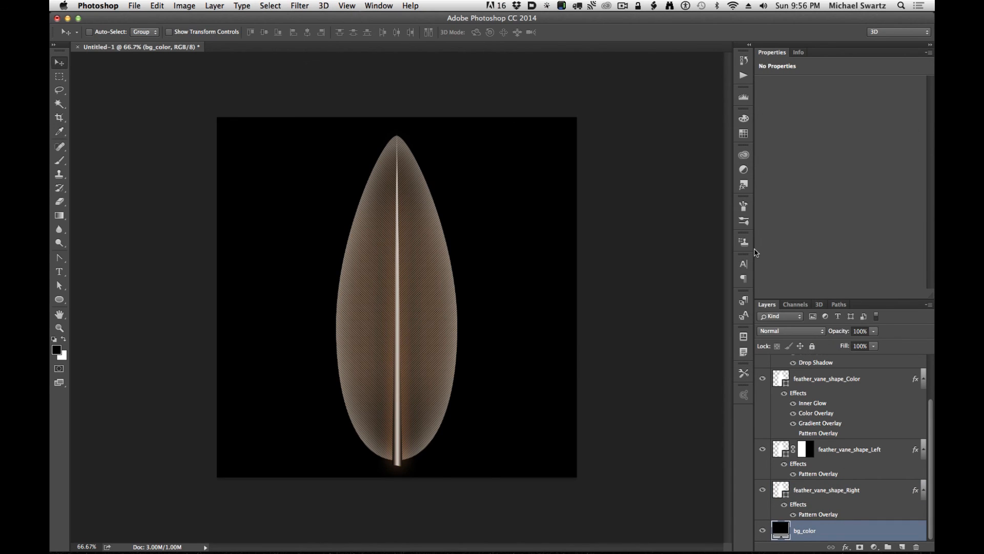
pyautogui.press('super+plus')
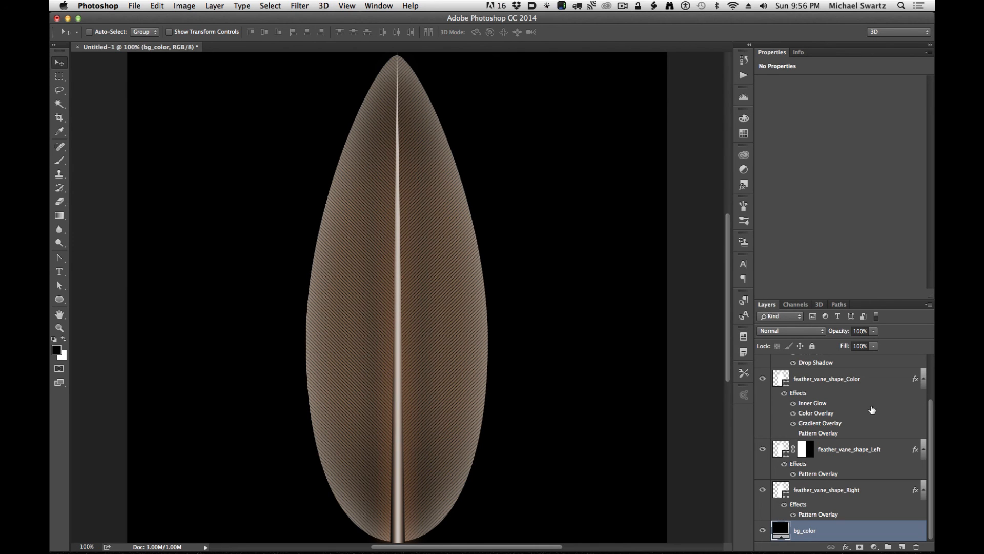
# - Set the brightness of the bg_color fill to 50% and apply the color
pyautogui.doubleClick(780, 528)
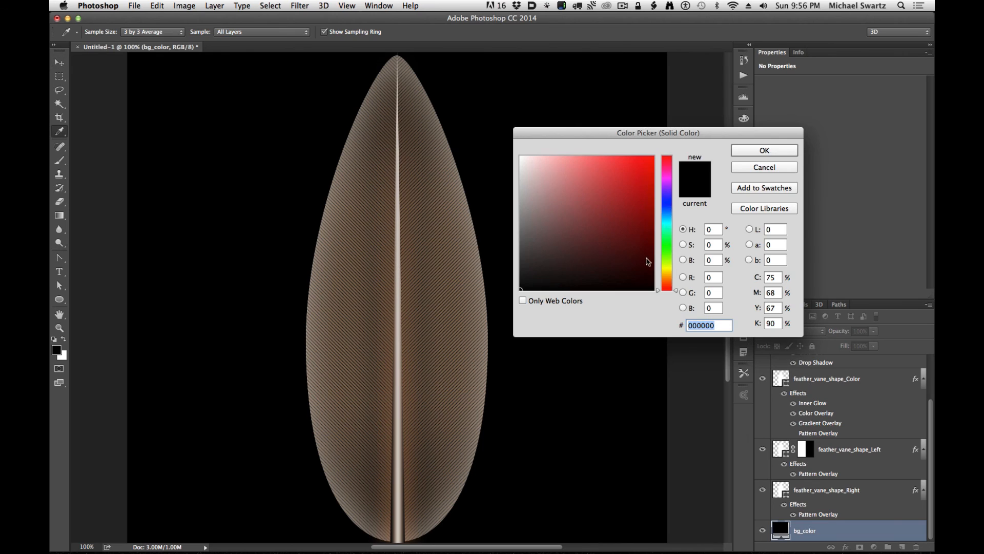
pyautogui.click(684, 261)
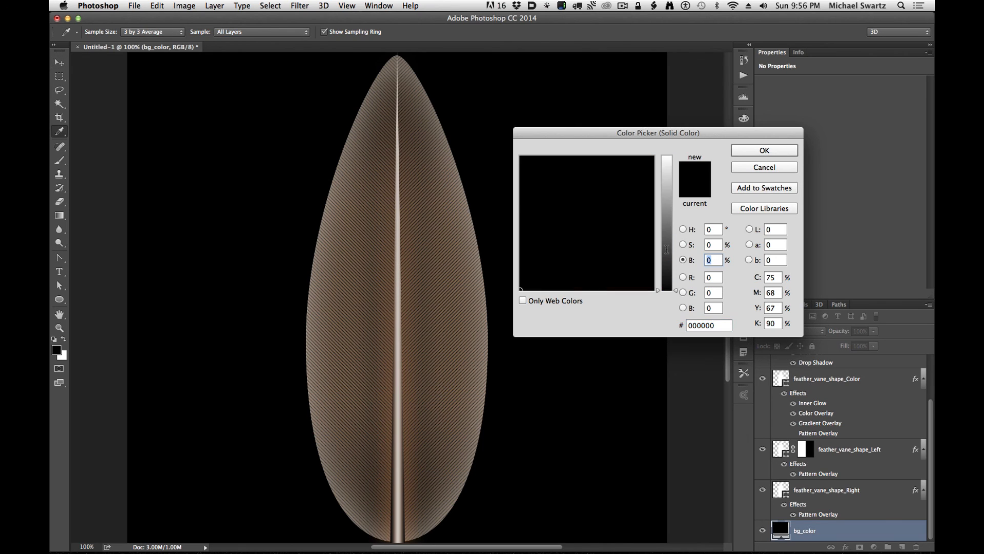
pyautogui.write('50')
pyautogui.press('Return')
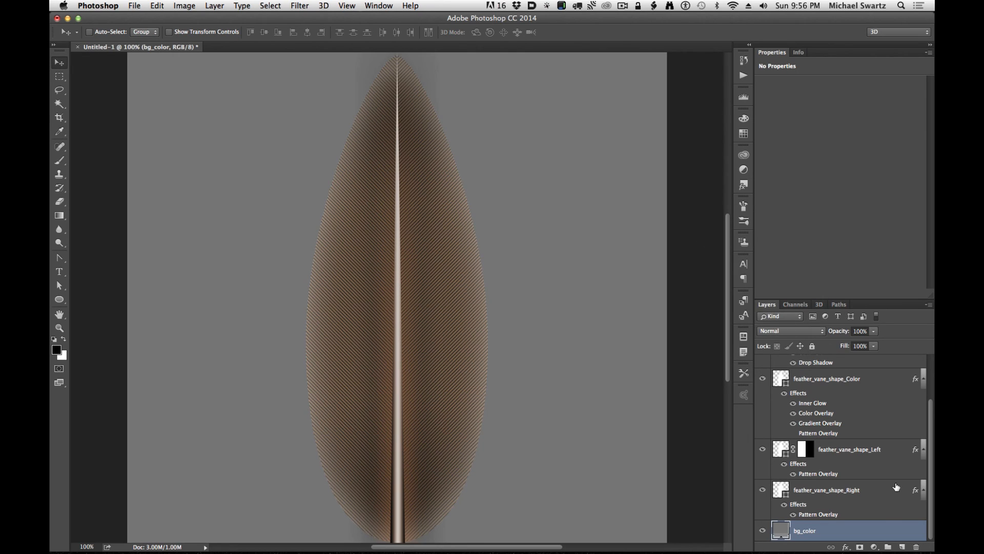
# - Group the feather_rachis_stem layer and the three feather_vane_shape layers, leaving bg_color outside the group
pyautogui.scroll(3, 847, 471)
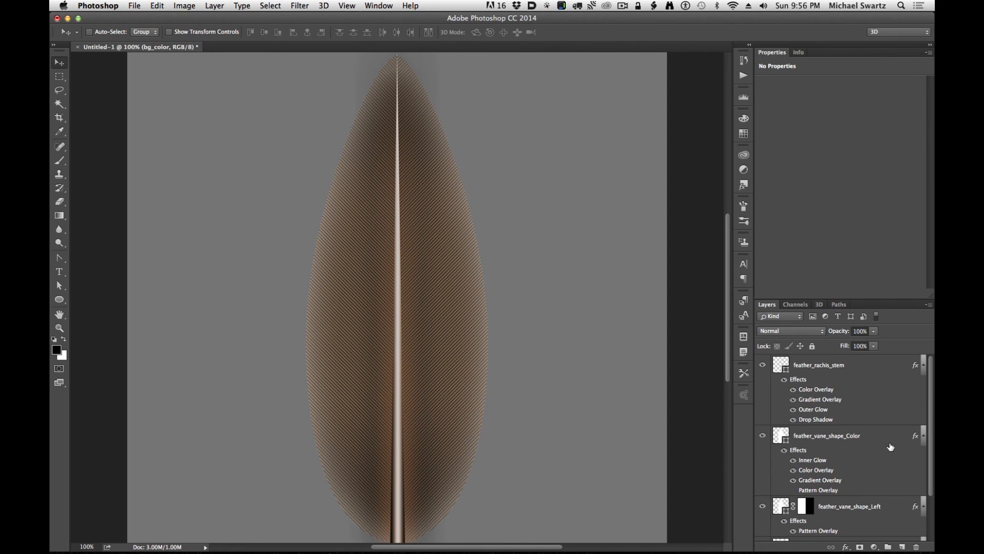
pyautogui.scroll(-3, 887, 451)
pyautogui.scroll(3, 859, 464)
pyautogui.click(867, 368)
pyautogui.scroll(-3, 879, 421)
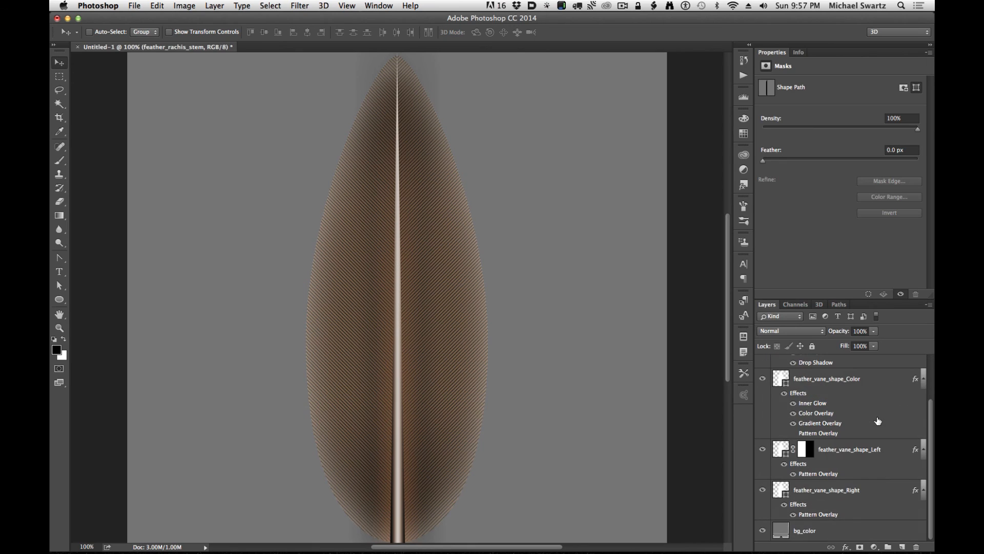
pyautogui.keyDown('shift'); pyautogui.click(838, 493); pyautogui.keyUp('shift')
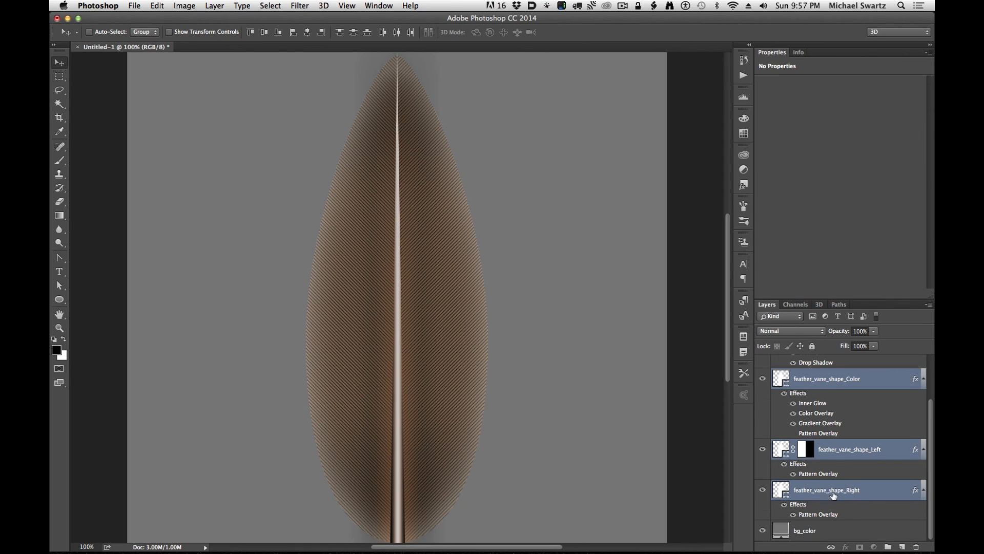
pyautogui.moveTo(822, 493); pyautogui.dragTo(889, 546)
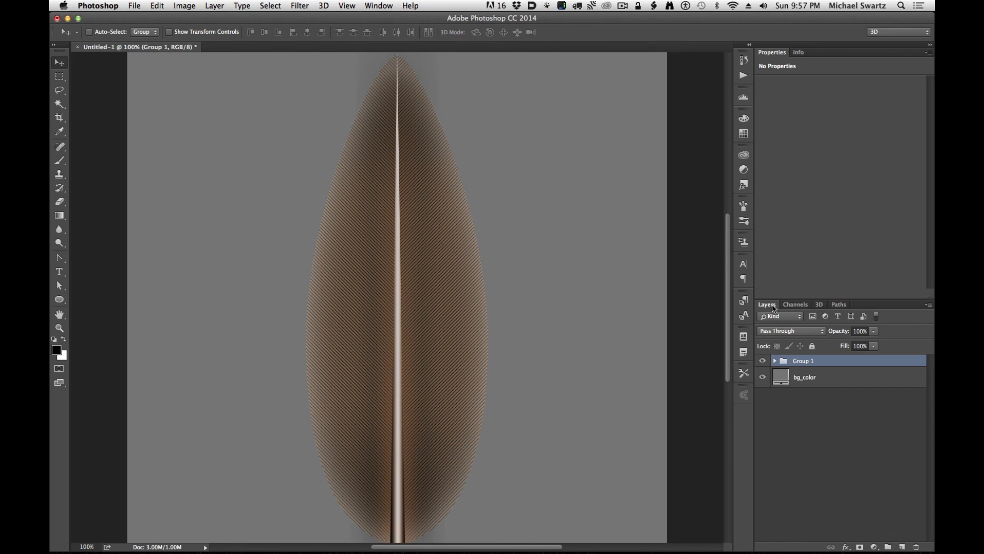
# - Rename the new layer group as grp_feather
pyautogui.doubleClick(801, 362)
pyautogui.write('gr')
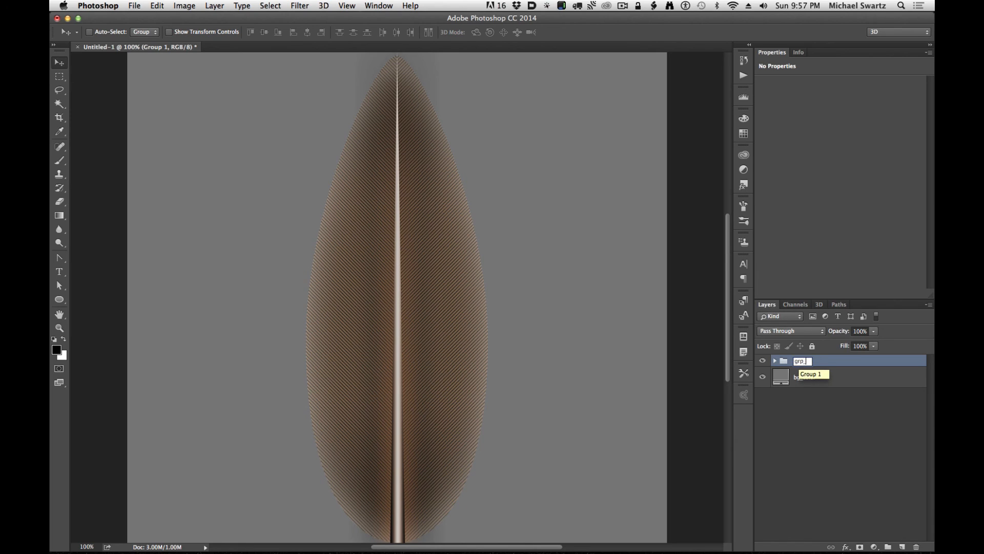
pyautogui.write('p_feather')
pyautogui.press('Return')
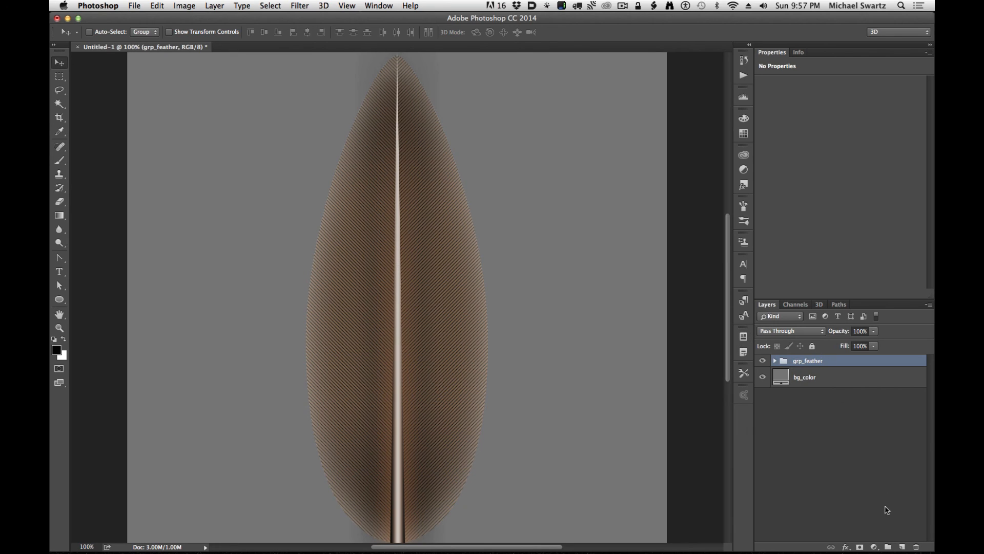
# - Add a layer mask to the grp_feather group and choose a hard round 10 px brush
pyautogui.click(860, 548)
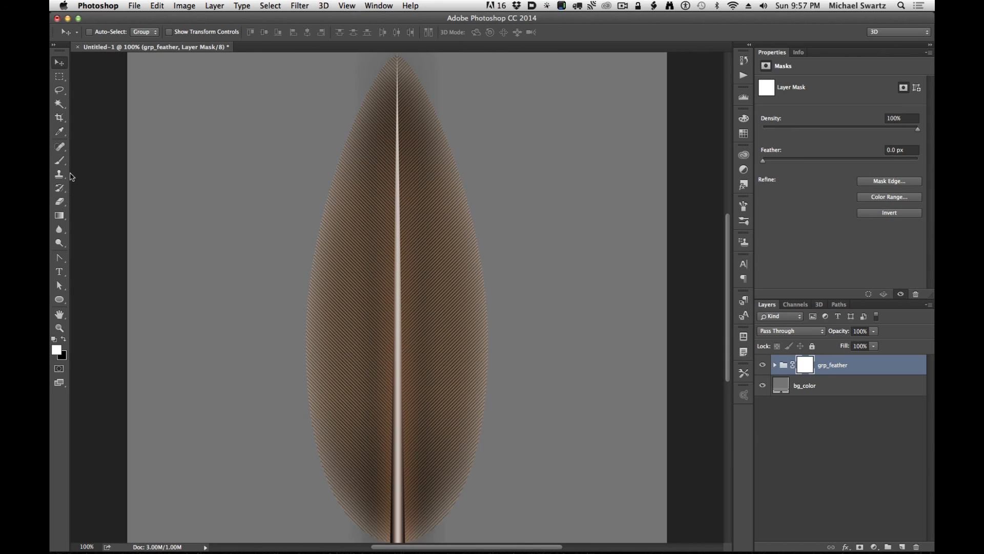
pyautogui.press('b')
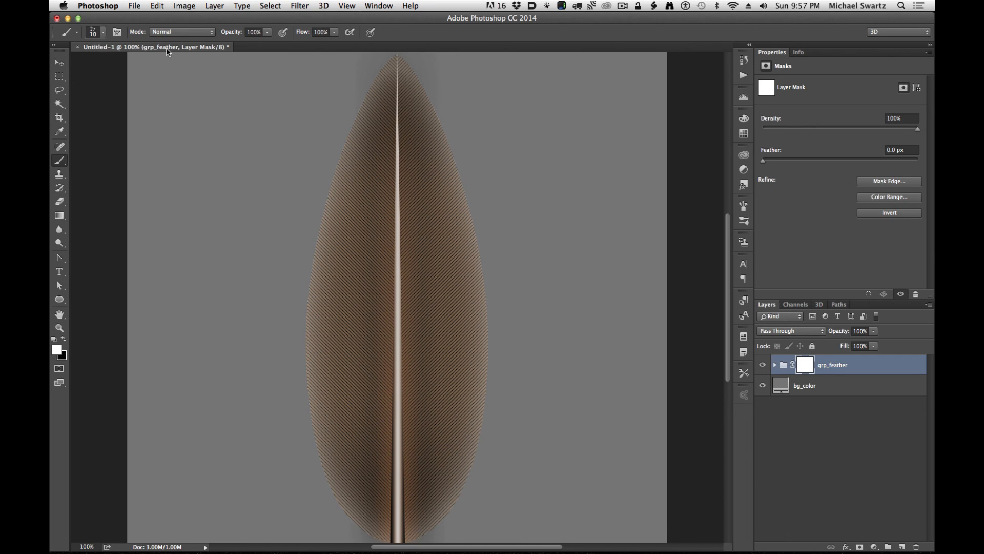
pyautogui.click(103, 32)
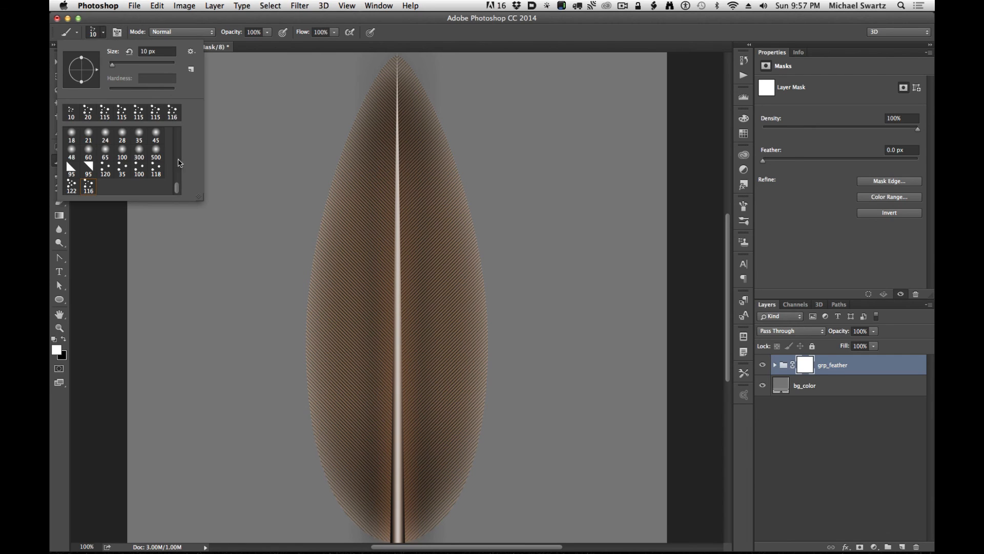
pyautogui.moveTo(179, 189); pyautogui.dragTo(182, 111)
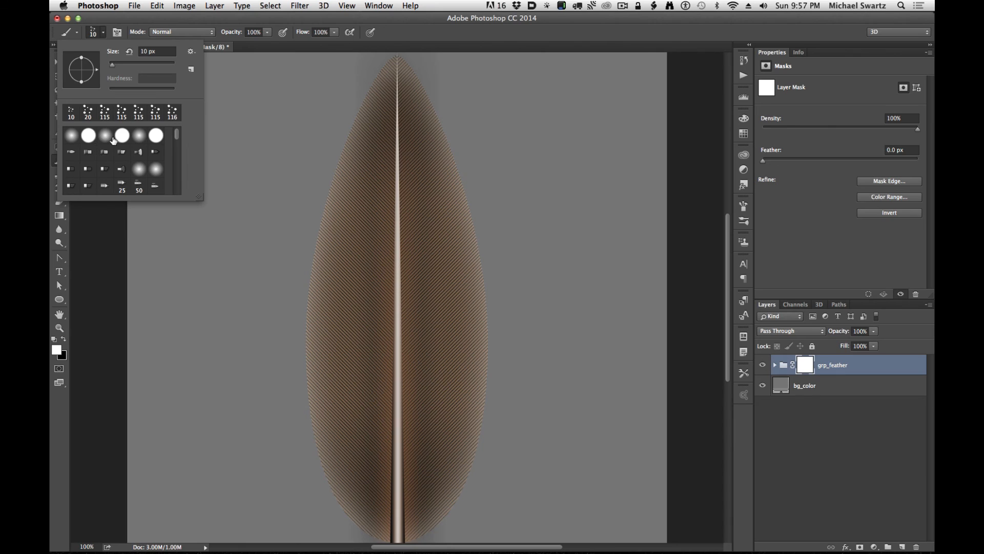
pyautogui.click(121, 136)
pyautogui.click(104, 33)
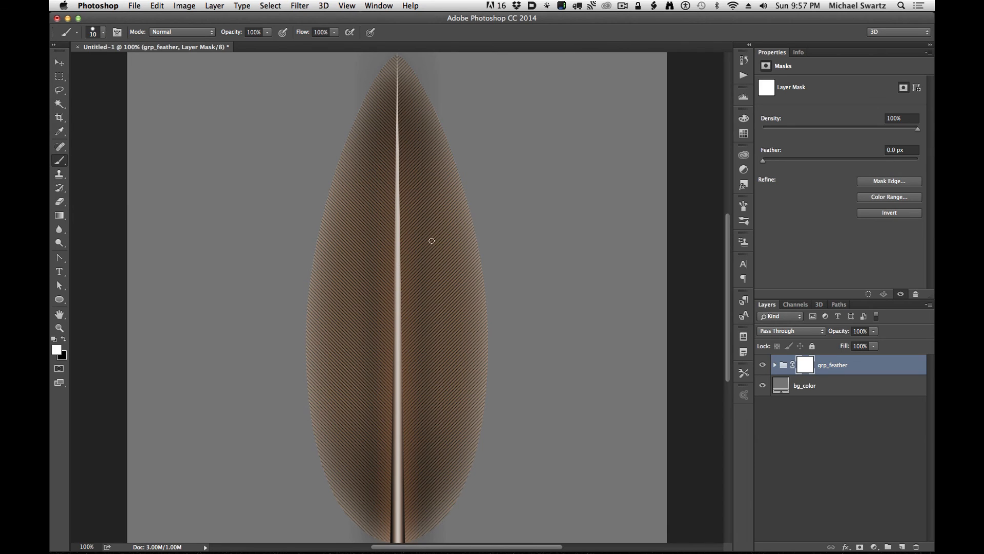
# - Paint a diagonal notch into the lower edge of the right vane on the group mask, using a 5 px black brush
pyautogui.press('super+space')
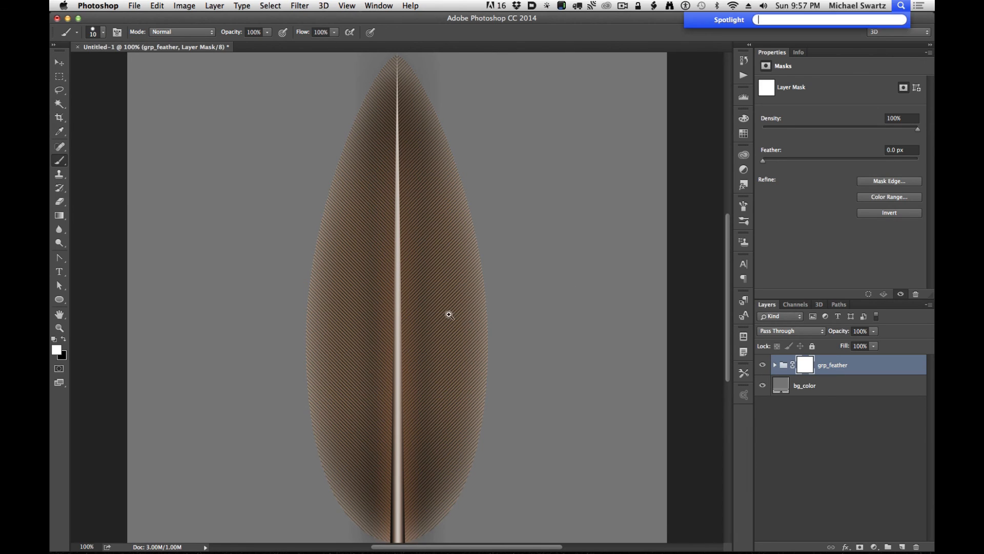
pyautogui.moveTo(450, 315); pyautogui.dragTo(492, 318)
pyautogui.moveTo(560, 357); pyautogui.dragTo(521, 352)
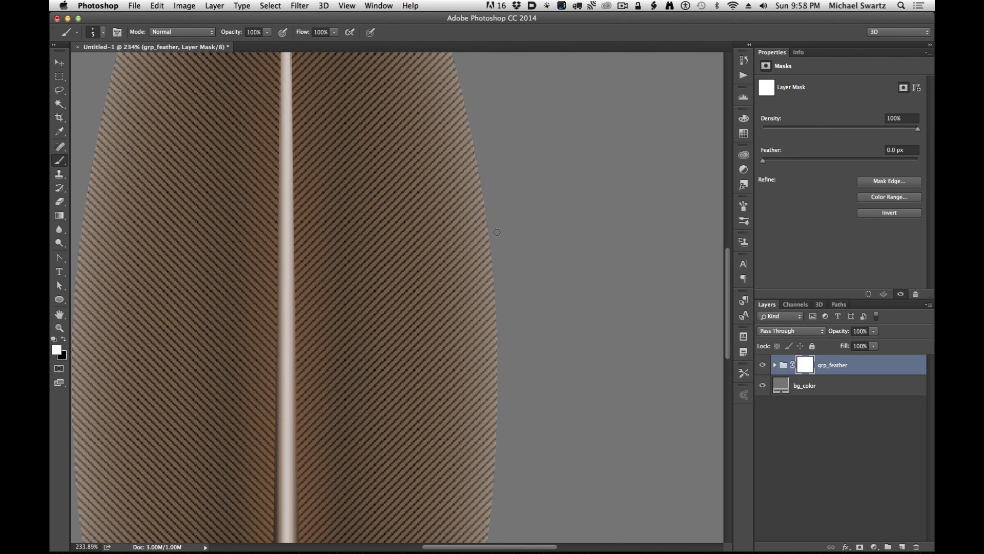
pyautogui.press('x')
pyautogui.press('super+1')
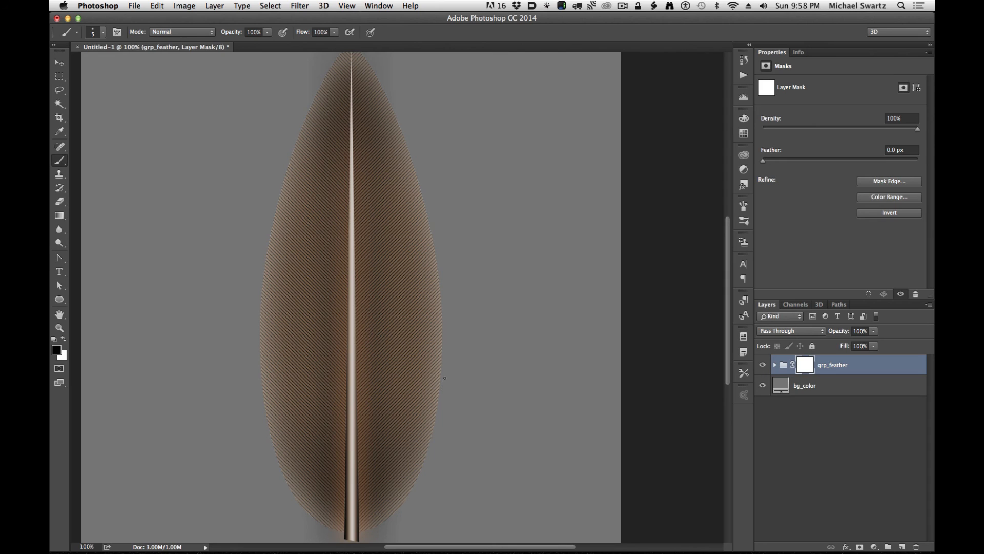
pyautogui.keyDown('shift'); pyautogui.click(410, 420); pyautogui.keyUp('shift')
pyautogui.press('super+space')
pyautogui.moveTo(411, 407)
pyautogui.mouseDown()
pyautogui.moveTo(490, 396)
pyautogui.moveTo(486, 387)
pyautogui.moveTo(524, 366)
pyautogui.moveTo(548, 325)
pyautogui.moveTo(541, 357)
pyautogui.moveTo(527, 353)
pyautogui.moveTo(465, 384)
pyautogui.moveTo(540, 349)
pyautogui.moveTo(569, 294)
pyautogui.moveTo(559, 341)
pyautogui.moveTo(557, 311)
pyautogui.moveTo(536, 353)
pyautogui.moveTo(460, 417)
pyautogui.moveTo(548, 321)
pyautogui.mouseUp()
pyautogui.press('super+z')
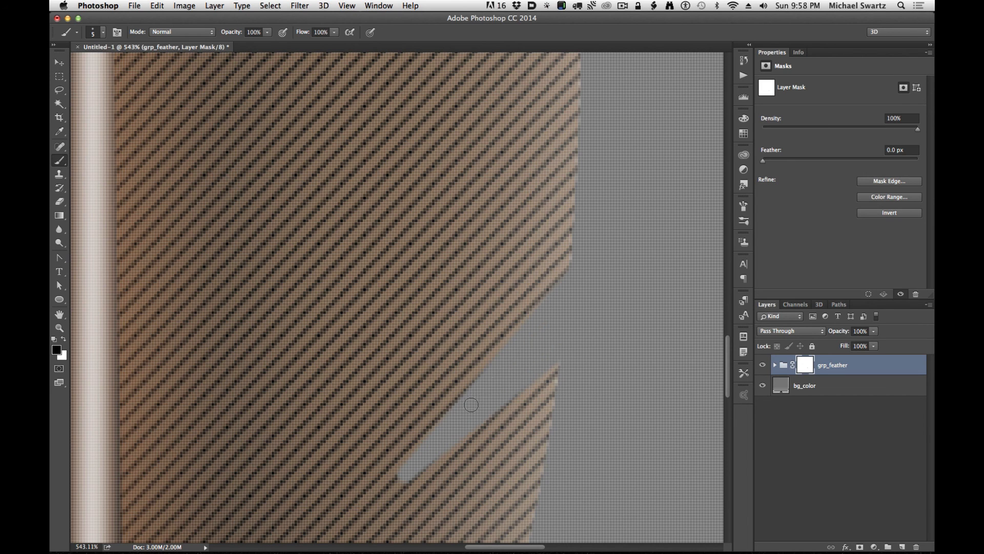
# - Extend the notch's rounded inner end into a sharp point by lassoing a tapered sliver, filling it with black on the mask and deselecting
pyautogui.press('super+space')
pyautogui.moveTo(433, 438); pyautogui.dragTo(493, 239)
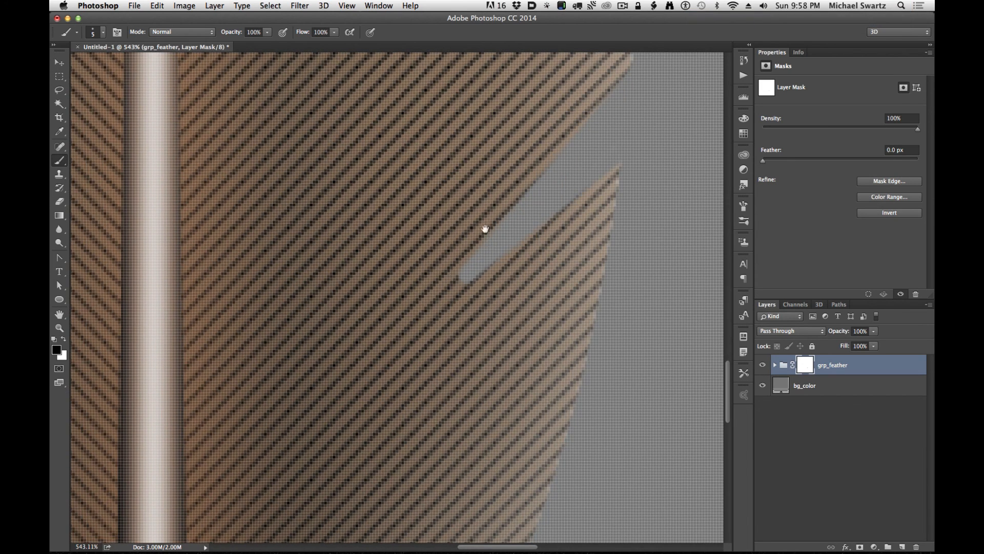
pyautogui.press('super+space')
pyautogui.moveTo(449, 269); pyautogui.dragTo(513, 277)
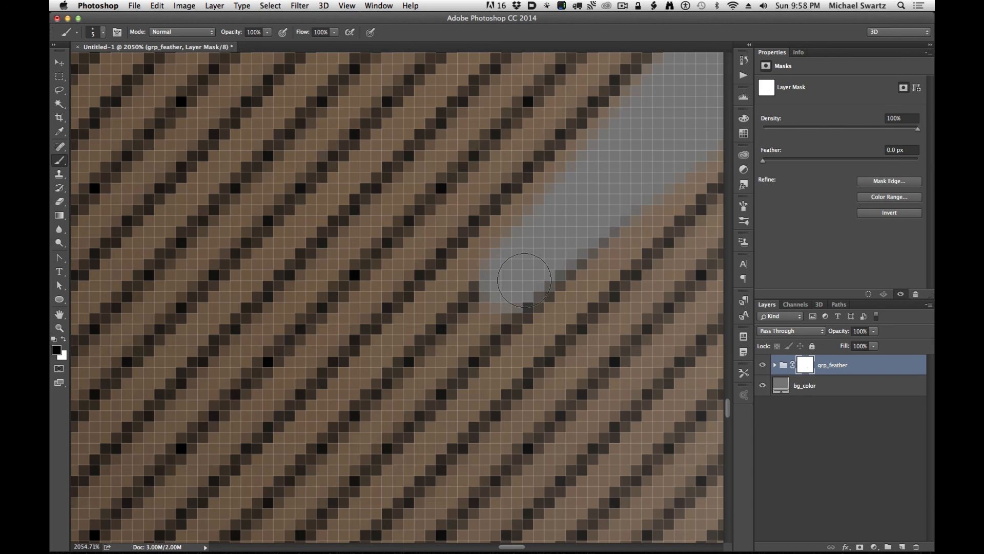
pyautogui.press('l')
pyautogui.moveTo(496, 254)
pyautogui.mouseDown()
pyautogui.moveTo(303, 443)
pyautogui.moveTo(302, 480)
pyautogui.moveTo(288, 490)
pyautogui.moveTo(347, 467)
pyautogui.moveTo(538, 308)
pyautogui.moveTo(551, 274)
pyautogui.moveTo(567, 266)
pyautogui.moveTo(306, 468)
pyautogui.moveTo(238, 551)
pyautogui.moveTo(257, 538)
pyautogui.moveTo(256, 503)
pyautogui.moveTo(244, 526)
pyautogui.moveTo(534, 277)
pyautogui.moveTo(595, 183)
pyautogui.mouseUp()
pyautogui.press('alt')
pyautogui.press('alt')
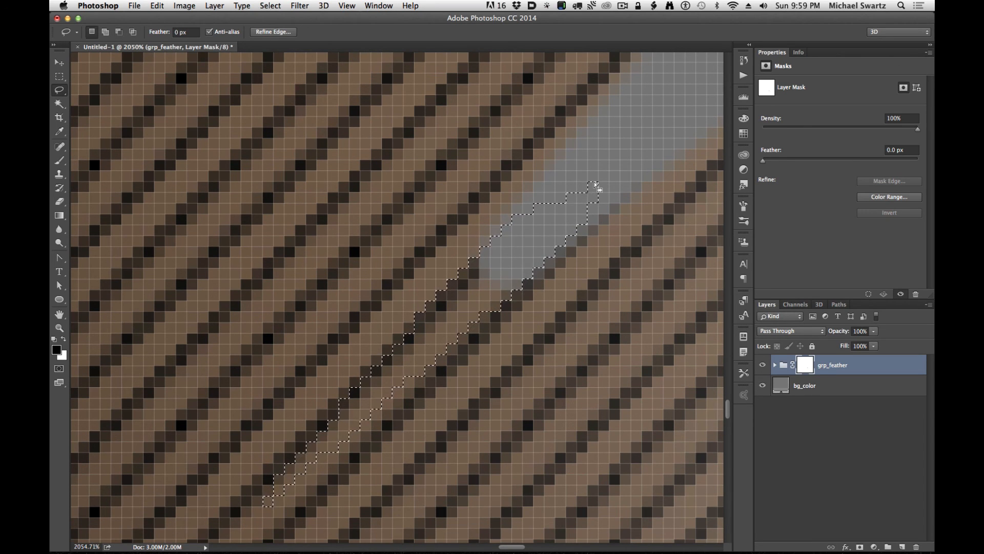
pyautogui.hotkey('alt', 'BackSpace')
pyautogui.press('super+d')
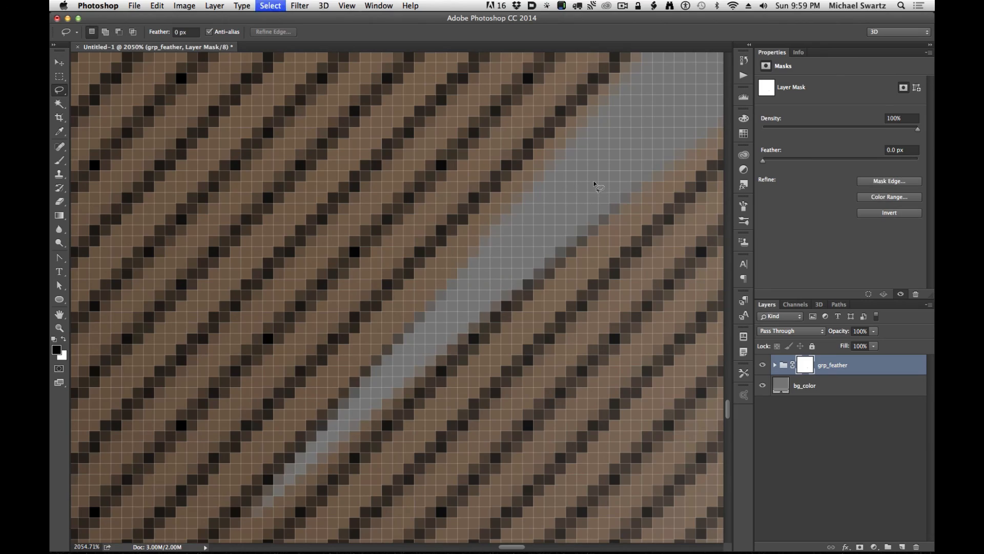
# - Examine the tapered notch in relation to the whole feather
pyautogui.press('super+minus')
pyautogui.press('super+minus')
pyautogui.press('super+minus')
pyautogui.press('super+minus')
pyautogui.press('super+minus')
pyautogui.press('super+minus')
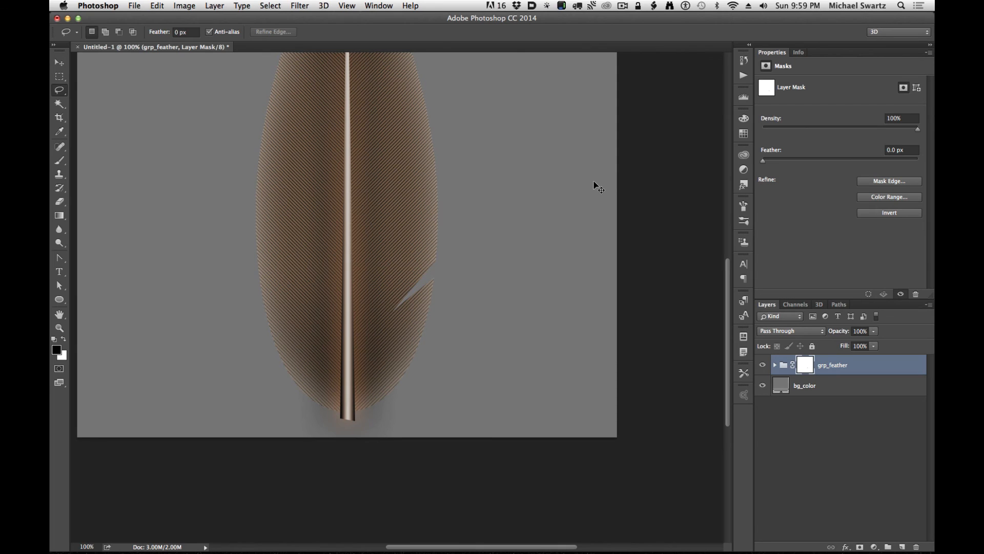
pyautogui.press('super+minus')
pyautogui.press('super+plus')
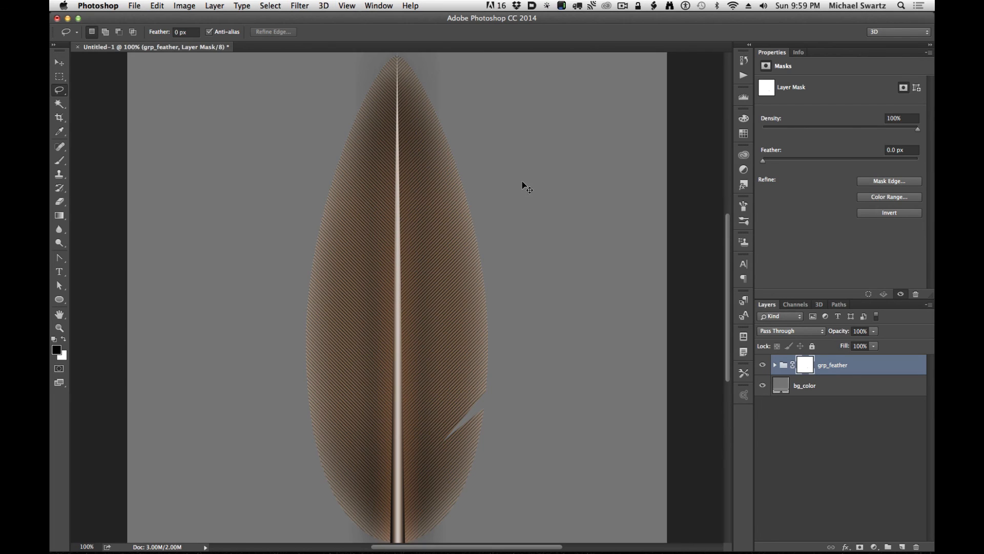
# - Cut a second, smaller wedge just below the first notch by filling a polygonal lasso selection with black on the mask, and deselect
pyautogui.moveTo(464, 451)
pyautogui.mouseDown()
pyautogui.moveTo(503, 452)
pyautogui.moveTo(483, 410)
pyautogui.moveTo(503, 349)
pyautogui.mouseUp()
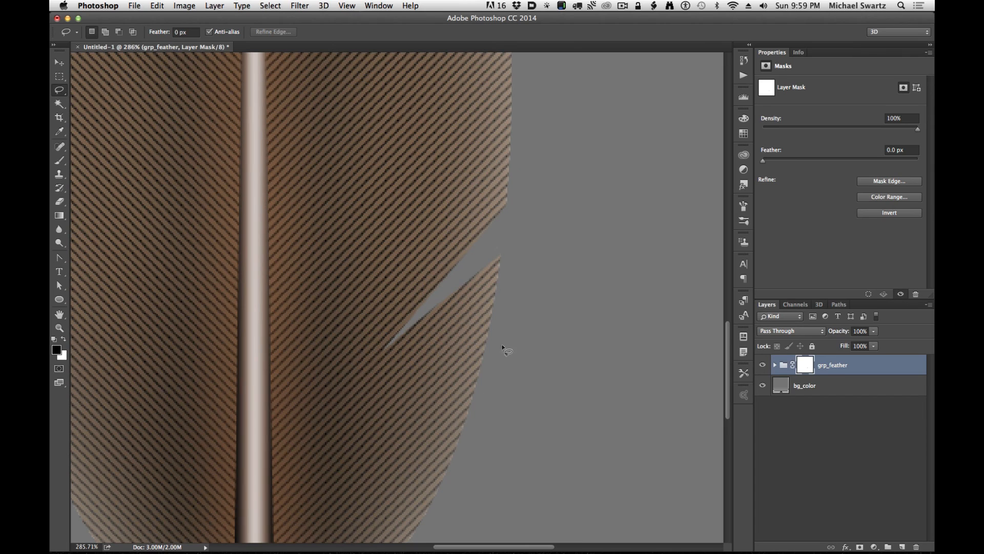
pyautogui.keyDown('alt'); pyautogui.click(500, 312); pyautogui.keyUp('alt')
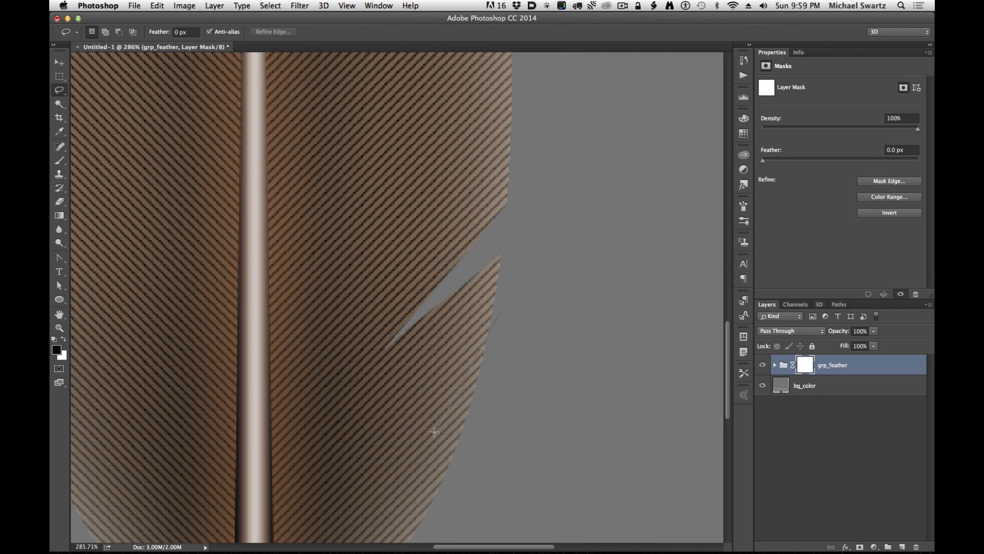
pyautogui.keyDown('alt'); pyautogui.click(435, 386); pyautogui.keyUp('alt')
pyautogui.keyDown('alt'); pyautogui.click(500, 339); pyautogui.keyUp('alt')
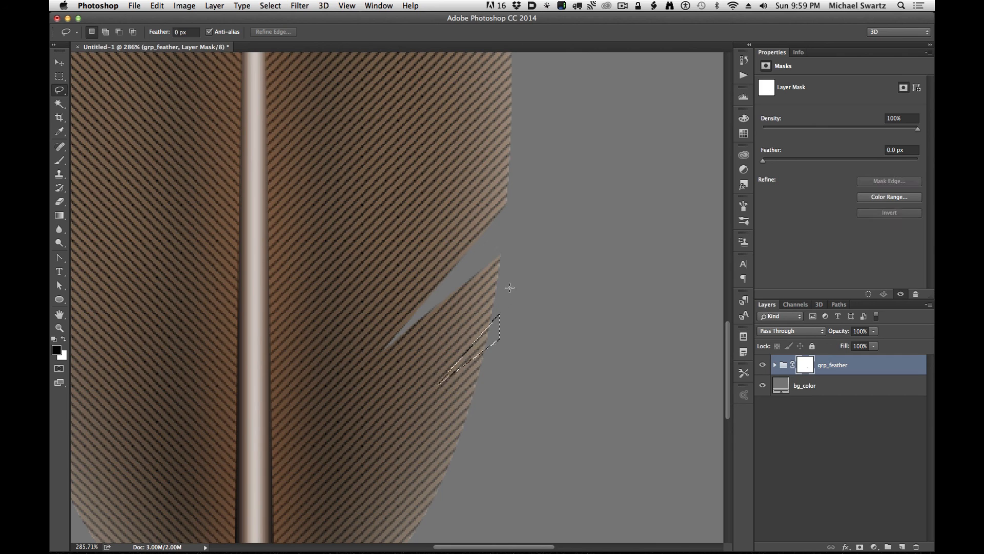
pyautogui.hotkey('alt', 'BackSpace')
pyautogui.press('super+d')
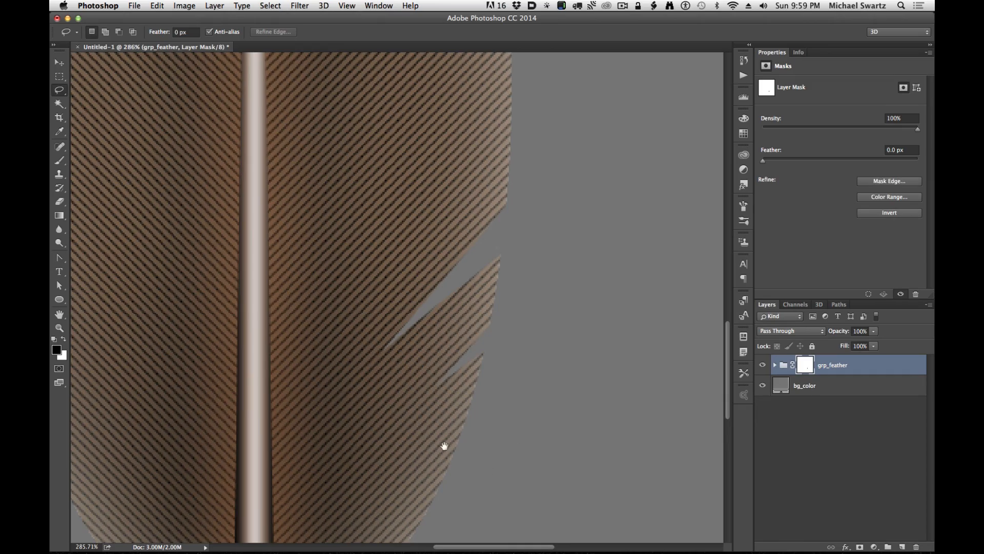
pyautogui.moveTo(444, 445); pyautogui.dragTo(534, 137)
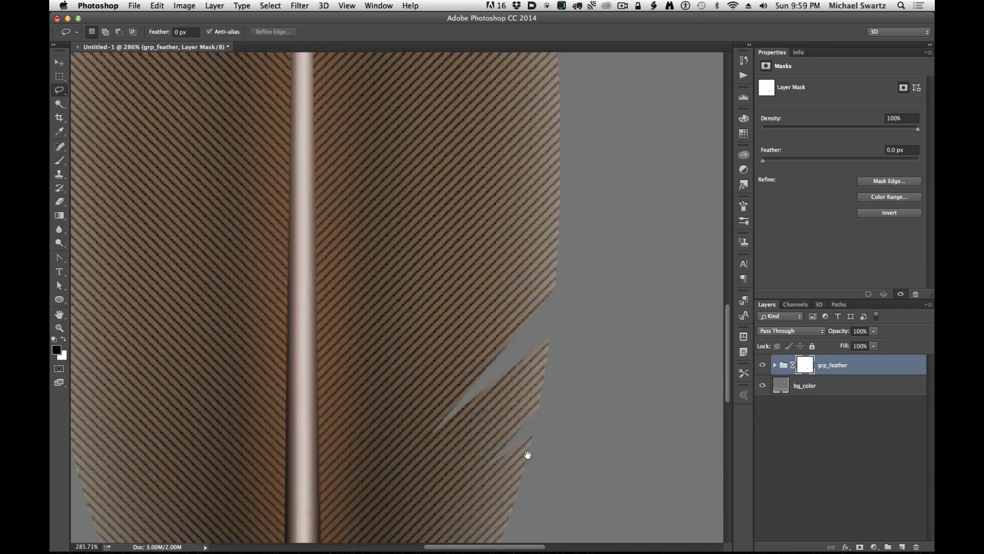
pyautogui.moveTo(516, 313); pyautogui.dragTo(623, 89)
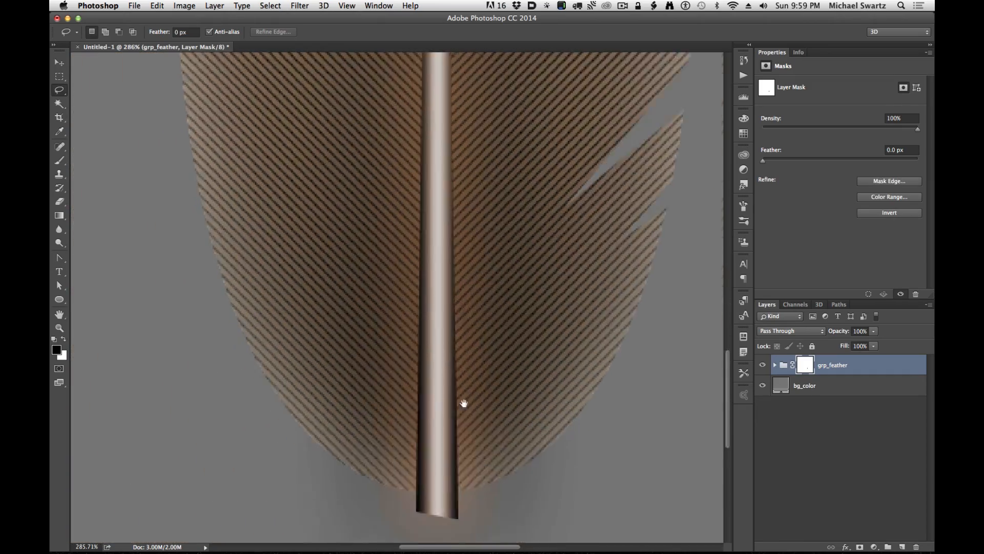
# - Cut a long tapered notch into the left vane's lower edge by filling a polygonal lasso wedge with black on the mask, and deselect
pyautogui.moveTo(385, 218)
pyautogui.mouseDown()
pyautogui.moveTo(497, 415)
pyautogui.moveTo(503, 337)
pyautogui.mouseUp()
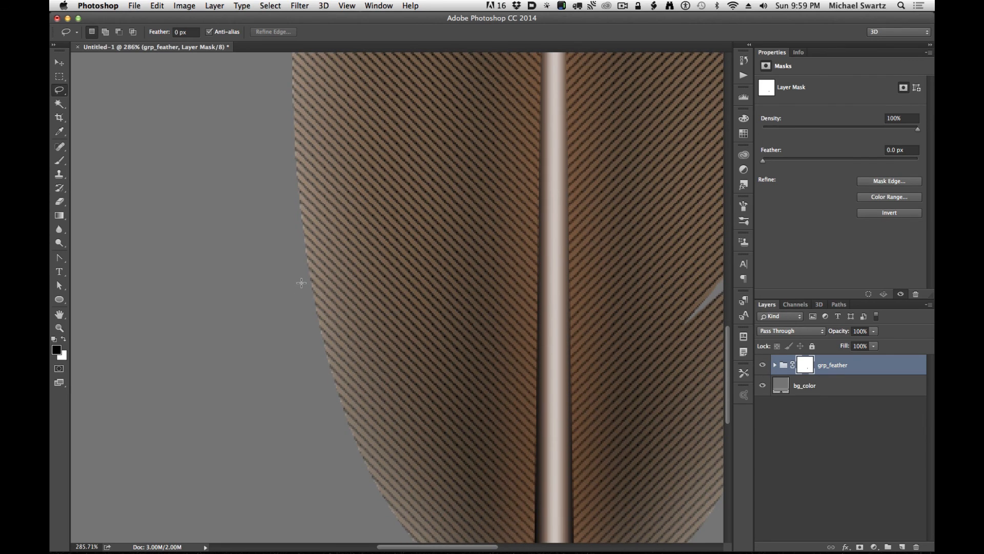
pyautogui.click(301, 283)
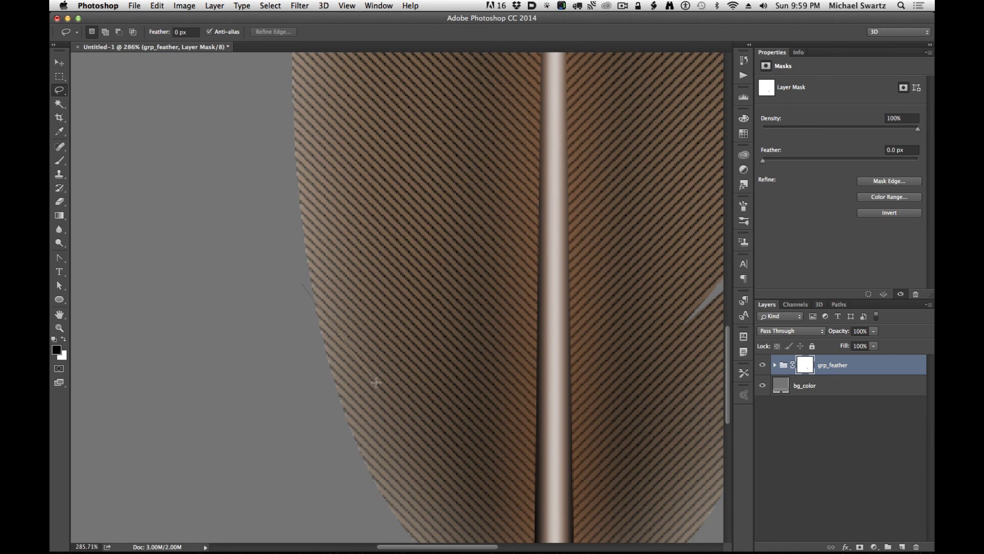
pyautogui.click(427, 409)
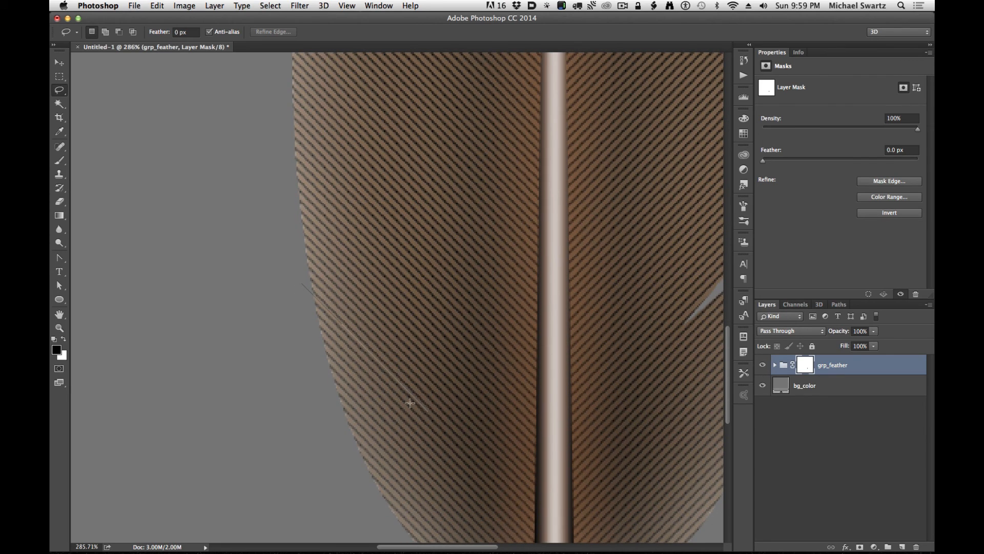
pyautogui.doubleClick(293, 312)
pyautogui.press('BackSpace')
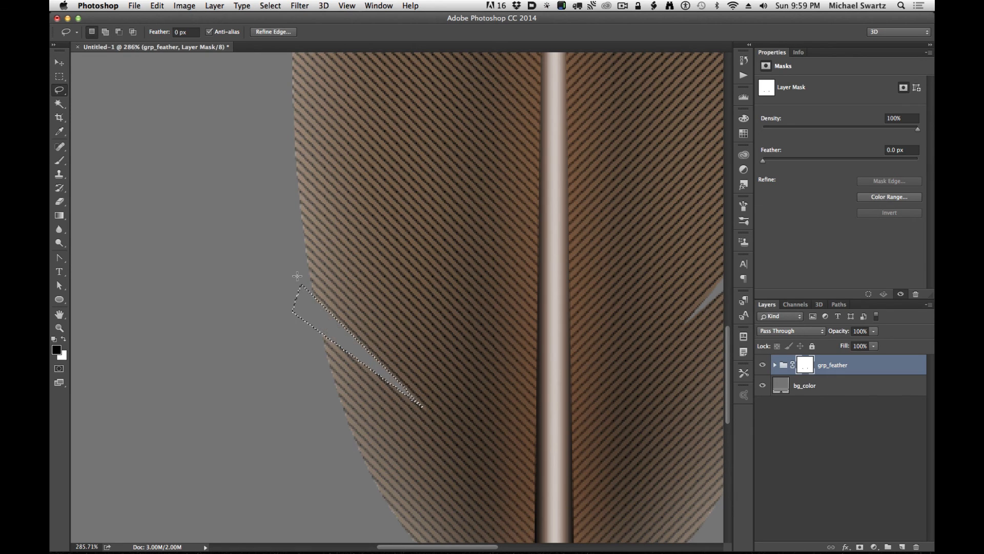
pyautogui.press('super+d')
# - Cut a smaller wedge below the left vane's notch by filling a polygonal lasso selection with black on the group mask, and deselect
pyautogui.scroll(-5, 386, 389)
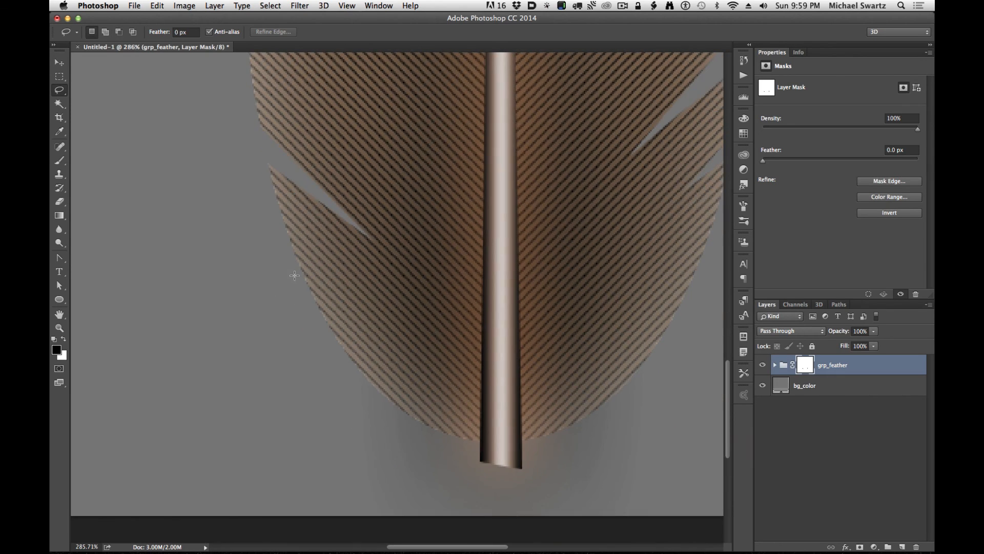
pyautogui.click(383, 360)
pyautogui.keyDown('alt'); pyautogui.click(278, 288); pyautogui.keyUp('alt')
pyautogui.hotkey('alt', 'BackSpace')
pyautogui.press('super+d')
# - Cut a thin third notch near the bottom of the right vane by filling a lassoed sliver on the mask, and deselect
pyautogui.moveTo(477, 255)
pyautogui.mouseDown()
pyautogui.moveTo(461, 345)
pyautogui.moveTo(425, 341)
pyautogui.mouseUp()
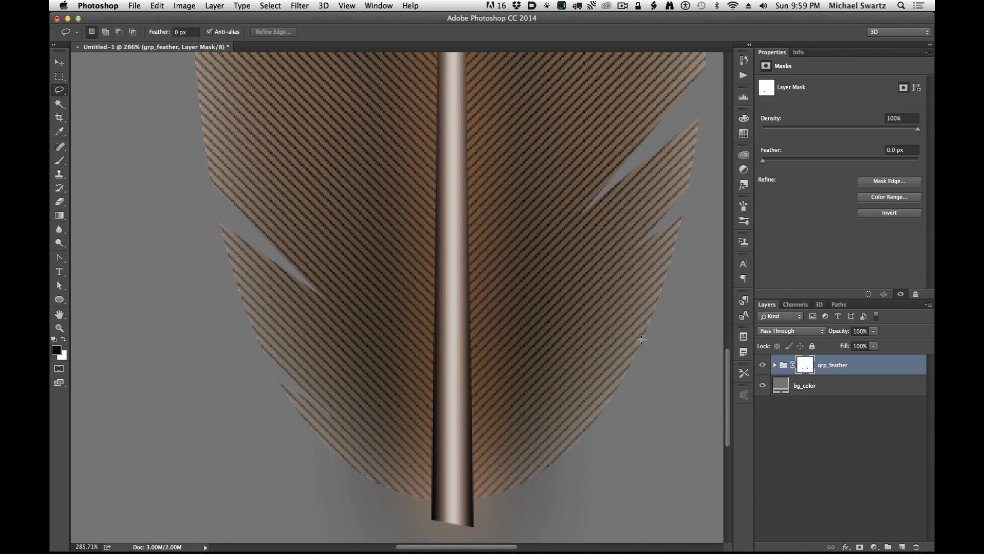
pyautogui.click(653, 329)
pyautogui.moveTo(650, 352); pyautogui.dragTo(660, 334)
pyautogui.hotkey('alt', 'BackSpace')
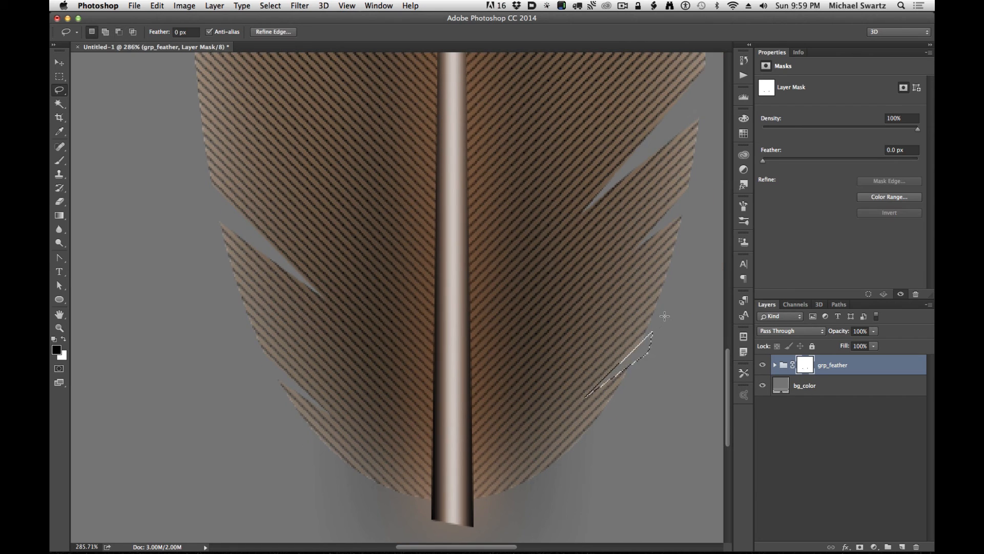
pyautogui.press('super+d')
# - Cut a diagonal notch into the left vane's edge around mid-height by filling a lassoed wedge with black on the mask, and deselect
pyautogui.press('super+minus')
pyautogui.press('super+minus')
pyautogui.press('super+minus')
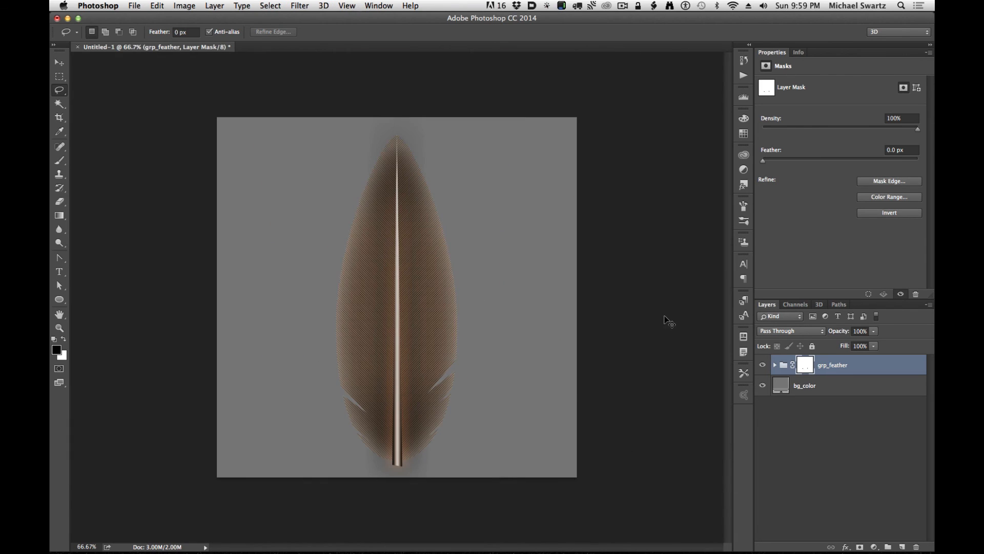
pyautogui.press('super+equal')
pyautogui.press('super+equal')
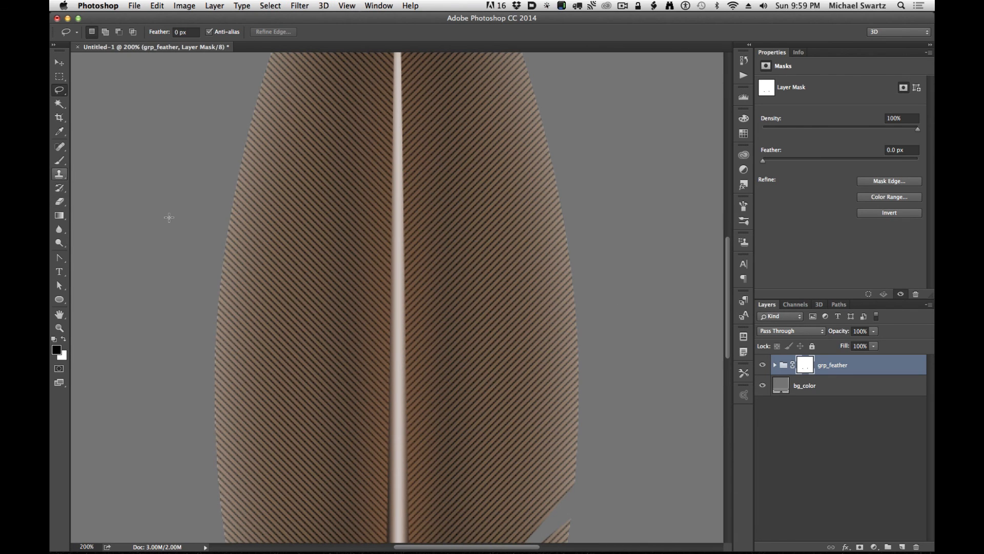
pyautogui.moveTo(199, 215)
pyautogui.mouseDown()
pyautogui.moveTo(264, 300)
pyautogui.moveTo(279, 296)
pyautogui.moveTo(237, 195)
pyautogui.moveTo(200, 192)
pyautogui.mouseUp()
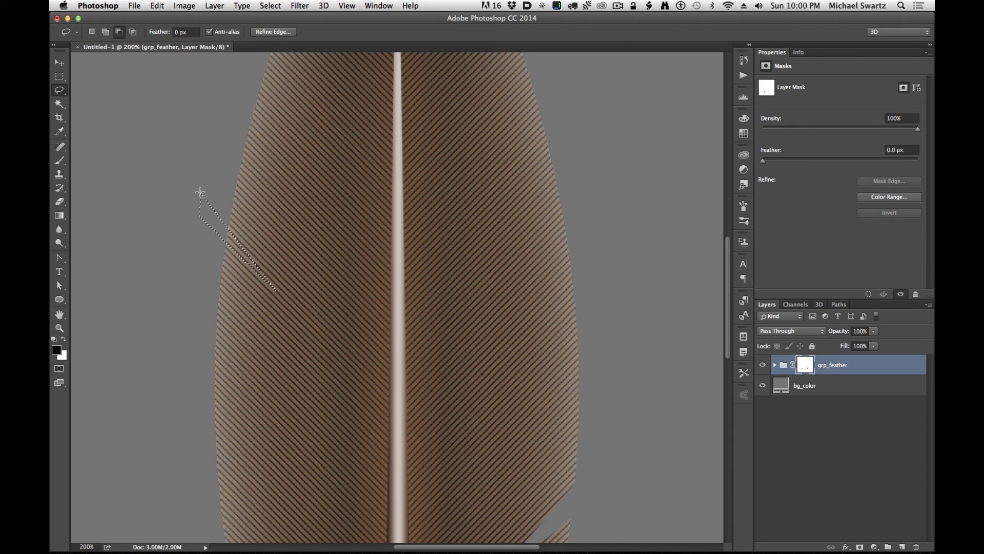
pyautogui.hotkey('alt', 'BackSpace')
pyautogui.press('super+d')
# - Cut a small notch into the right vane's upper edge by filling a lassoed wedge with black on the mask, and deselect
pyautogui.scroll(5, 384, 245)
pyautogui.hscroll(2, 384, 246)
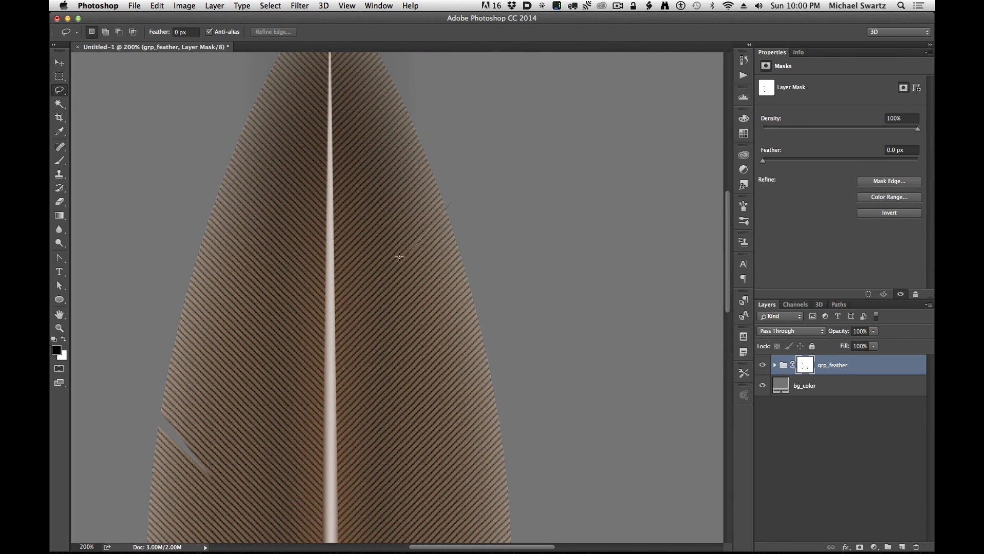
pyautogui.click(406, 252)
pyautogui.doubleClick(467, 200)
pyautogui.hotkey('alt', 'BackSpace')
pyautogui.press('super+d')
# - Widen and deepen the large notch on the right vane by lassoing around it, filling with black on the mask and deselecting
pyautogui.press('super+minus')
pyautogui.press('super+minus')
pyautogui.press('super+equal')
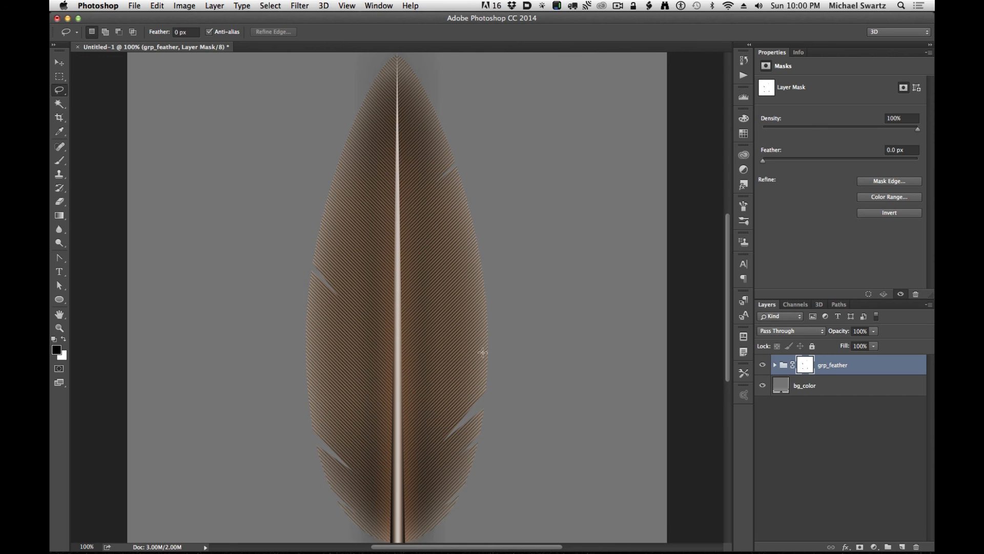
pyautogui.press('super+space')
pyautogui.moveTo(448, 388); pyautogui.dragTo(457, 308)
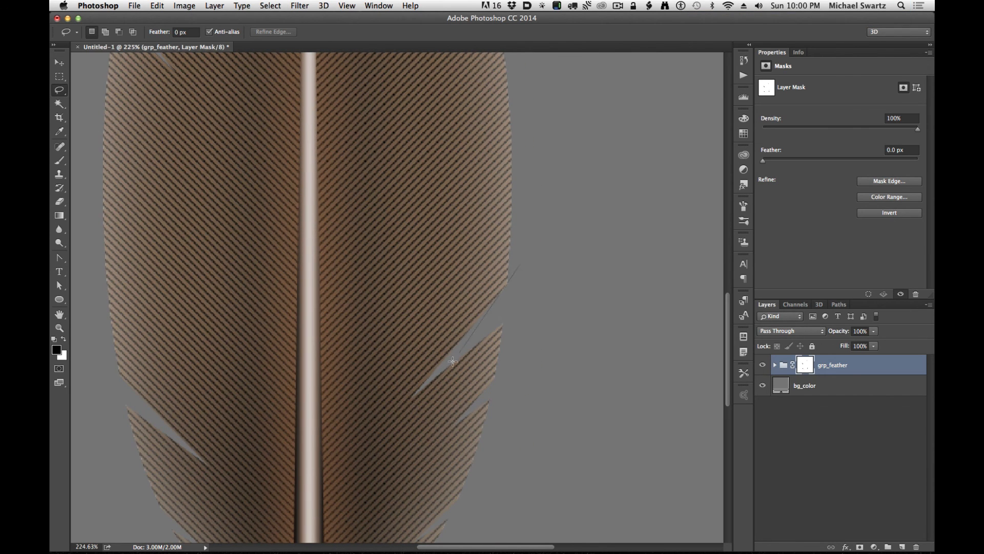
pyautogui.moveTo(453, 362)
pyautogui.mouseDown()
pyautogui.moveTo(391, 414)
pyautogui.moveTo(506, 334)
pyautogui.moveTo(521, 291)
pyautogui.mouseUp()
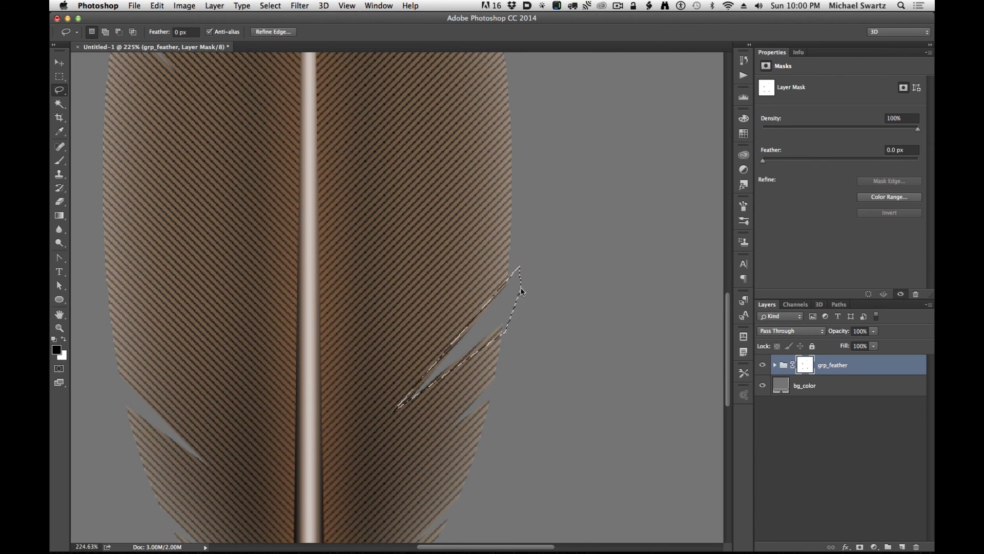
pyautogui.hotkey('alt', 'BackSpace')
pyautogui.press('super+d')
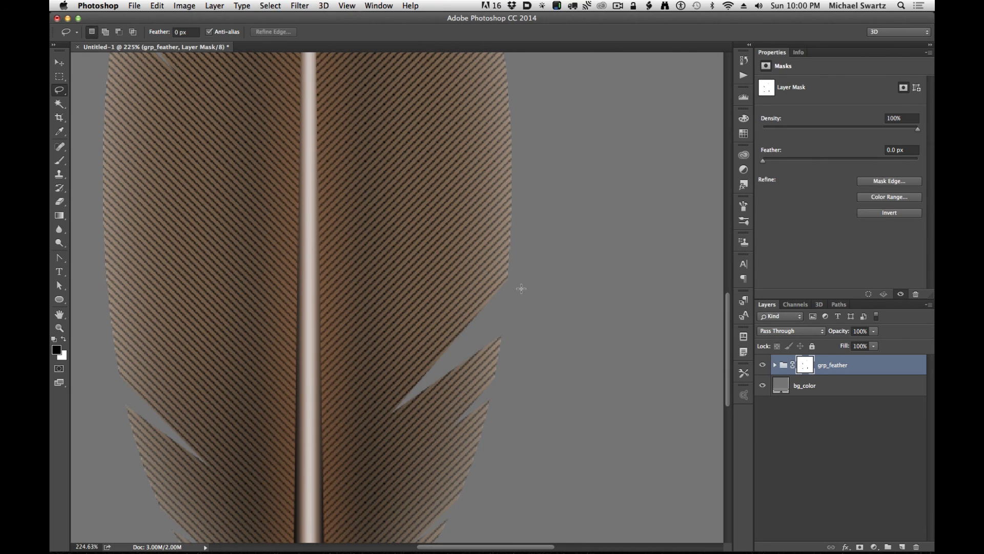
# - Examine the notches across the whole feather at several zoom levels
pyautogui.press('super+0')
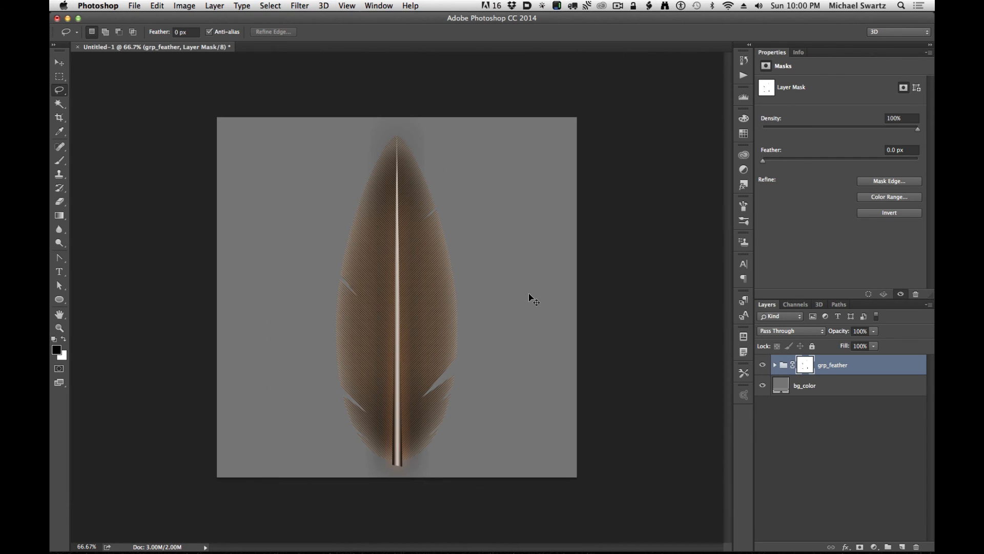
pyautogui.press('super+minus')
pyautogui.press('super+equal')
pyautogui.press('super+equal')
pyautogui.press('super+equal')
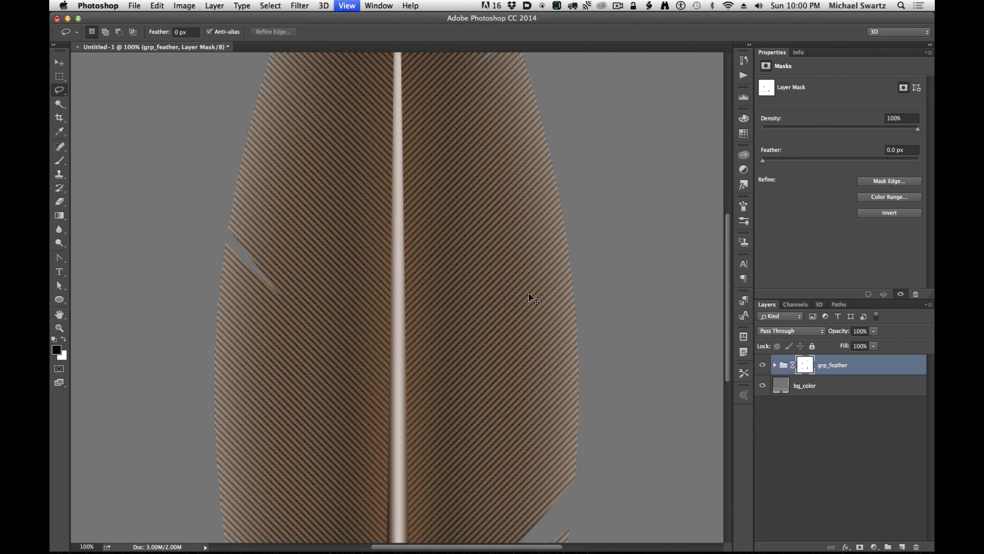
pyautogui.press('super+minus')
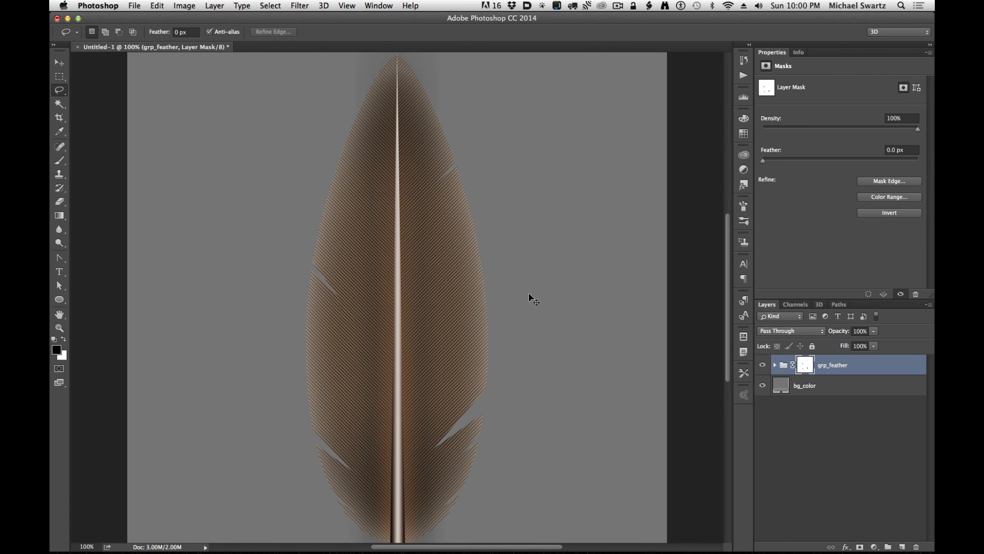
pyautogui.press('super+minus')
pyautogui.press('super+equal')
# - Try rotating the grp_feather group about 29° clockwise with Free Transform, and cancel the transform
pyautogui.click(784, 367)
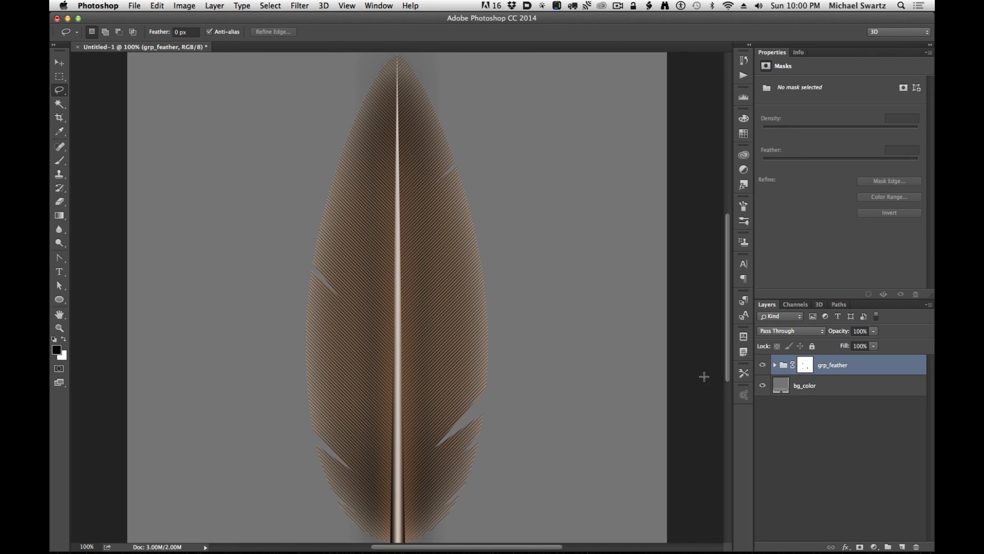
pyautogui.press('super+t')
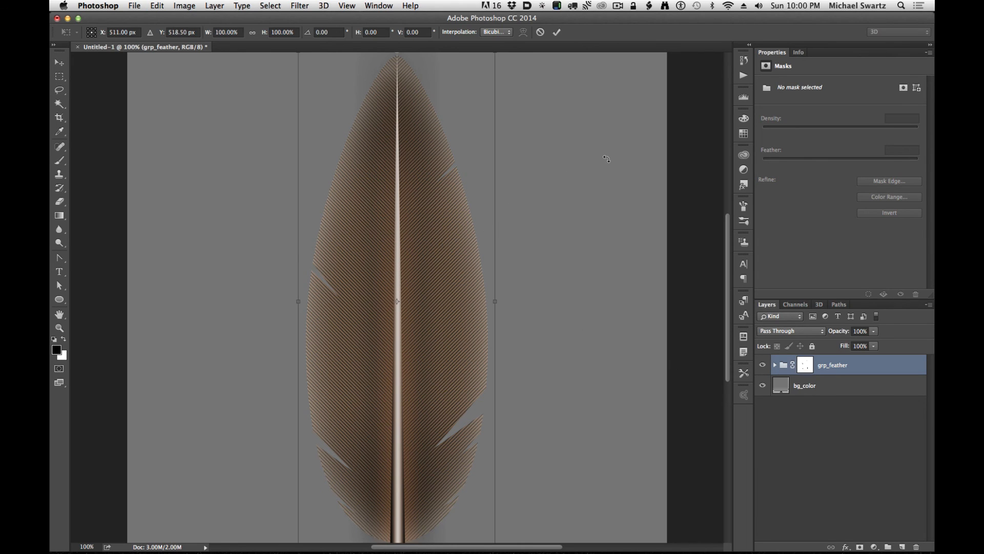
pyautogui.moveTo(607, 159); pyautogui.dragTo(687, 275)
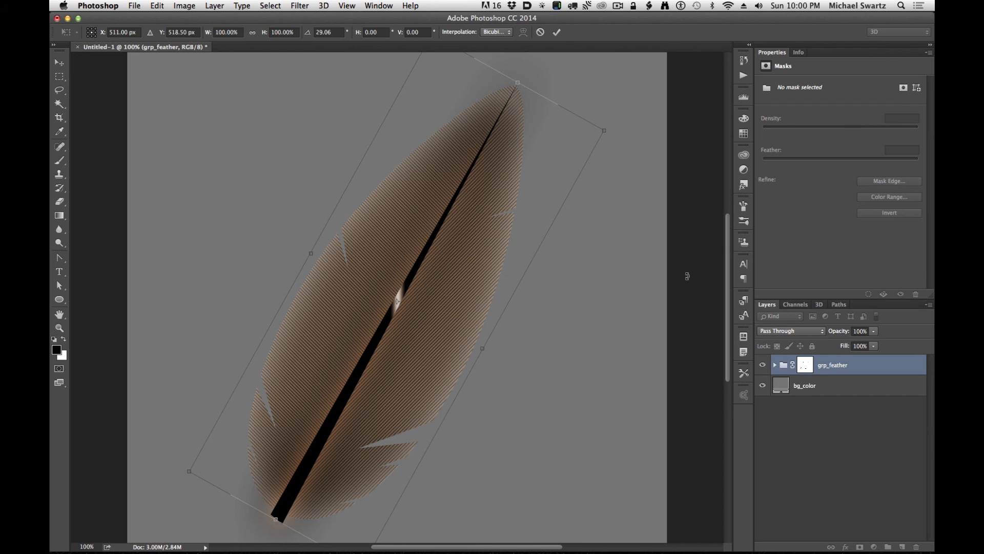
pyautogui.press('super+z')
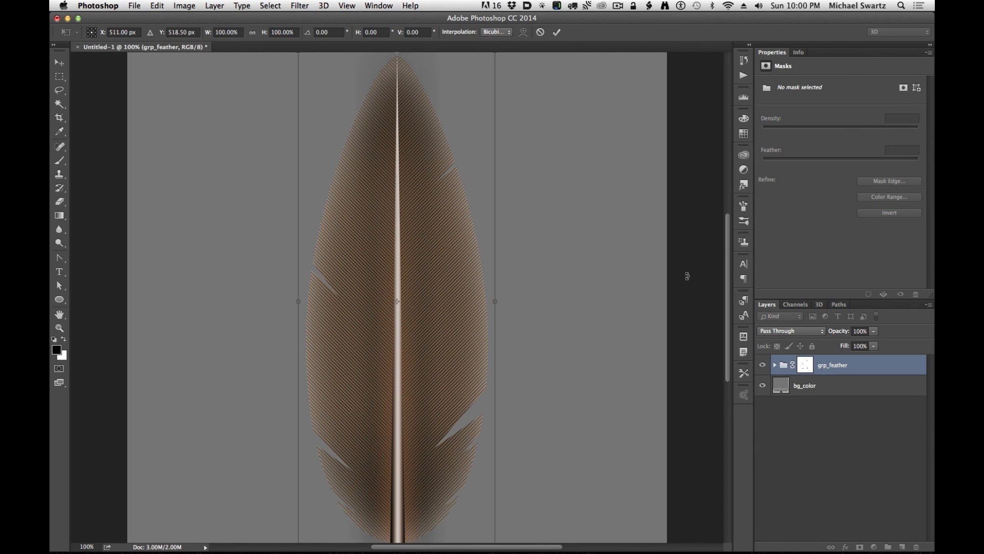
pyautogui.press('Escape')
pyautogui.press('l')
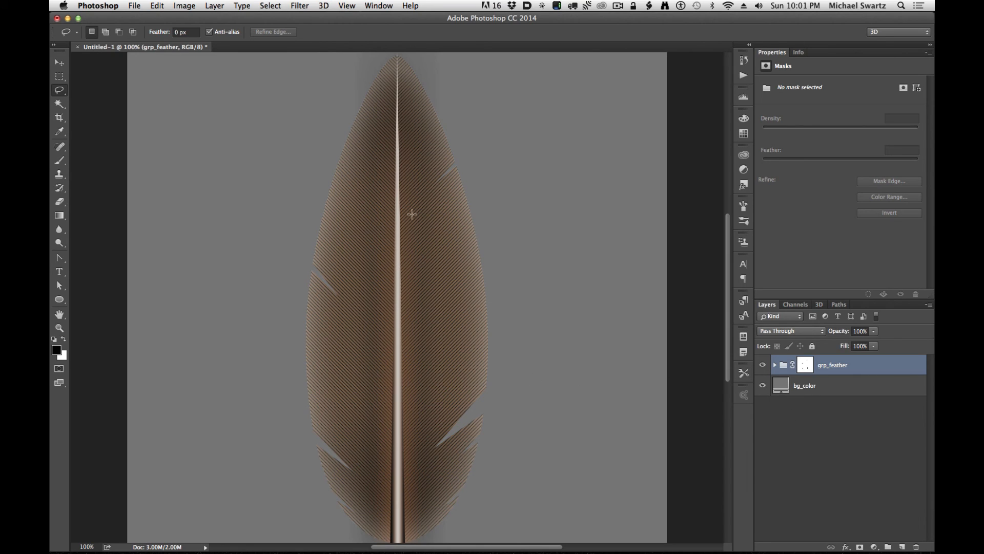
# - Convert the grp_feather group to a smart object
pyautogui.rightClick(862, 367)
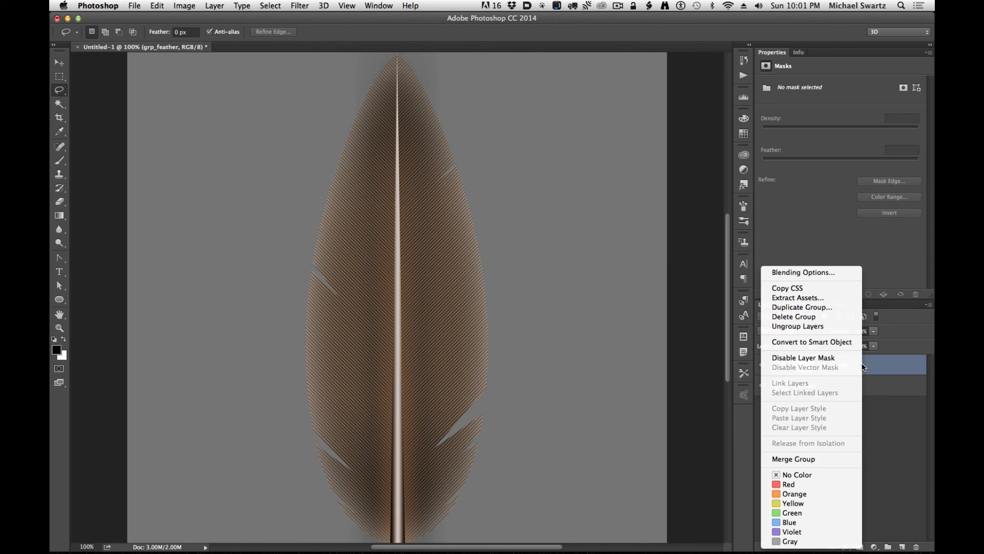
pyautogui.click(813, 347)
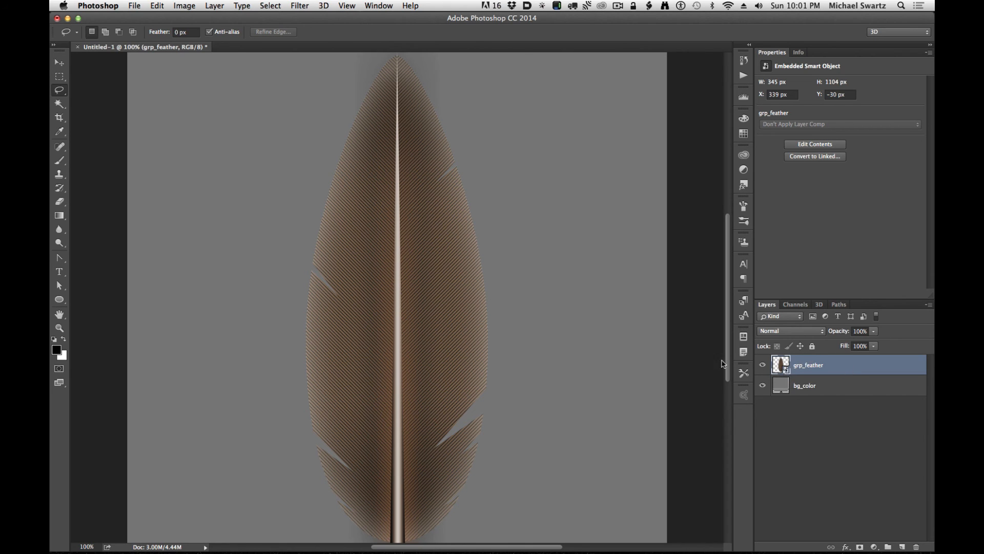
# - Rotate the feather smart object about 28° clockwise as a test, and undo the rotation
pyautogui.press('super+t')
pyautogui.moveTo(601, 264); pyautogui.dragTo(638, 365)
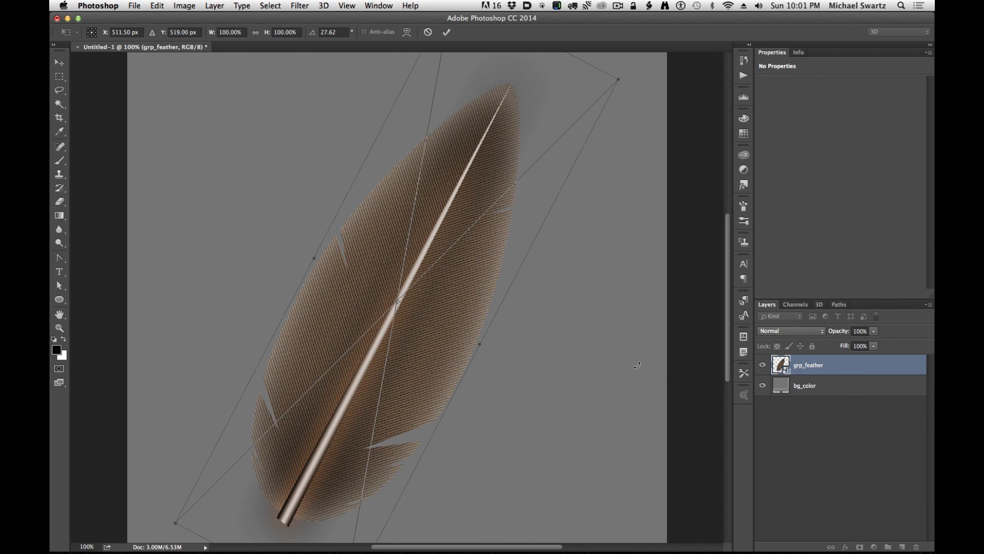
pyautogui.press('Return')
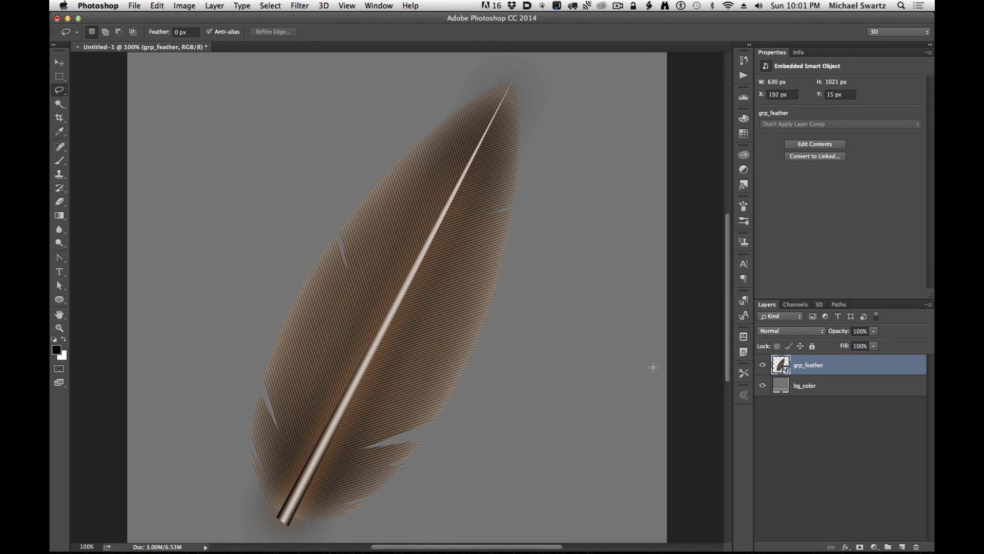
pyautogui.press('super+z')
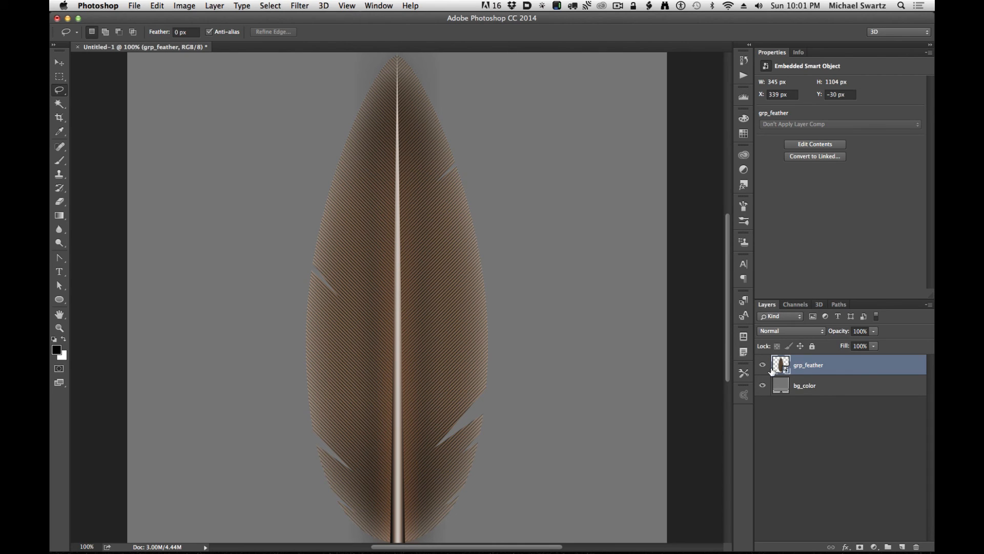
# - Open the feather smart object's contents to inspect its editable group and mask, and close them again
pyautogui.doubleClick(781, 365)
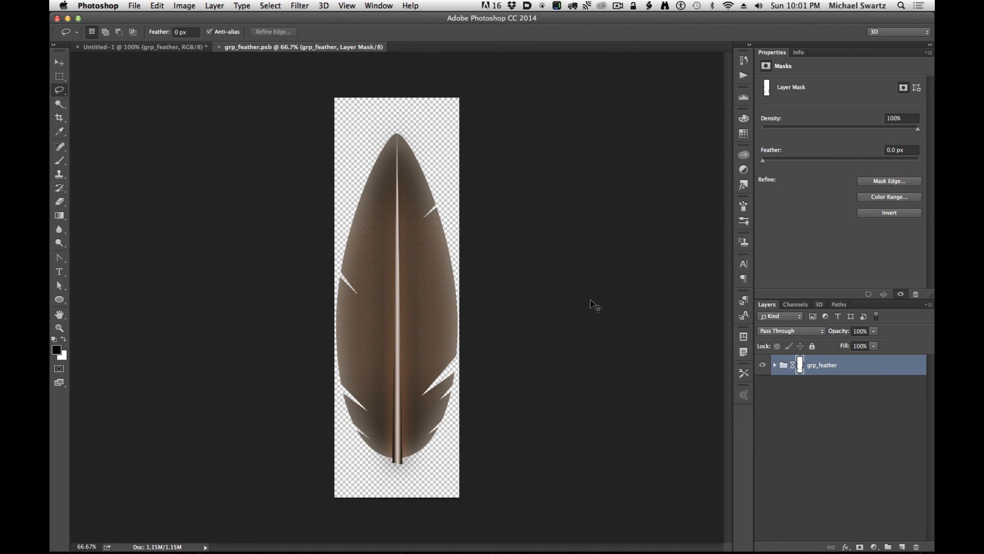
pyautogui.press('super+w')
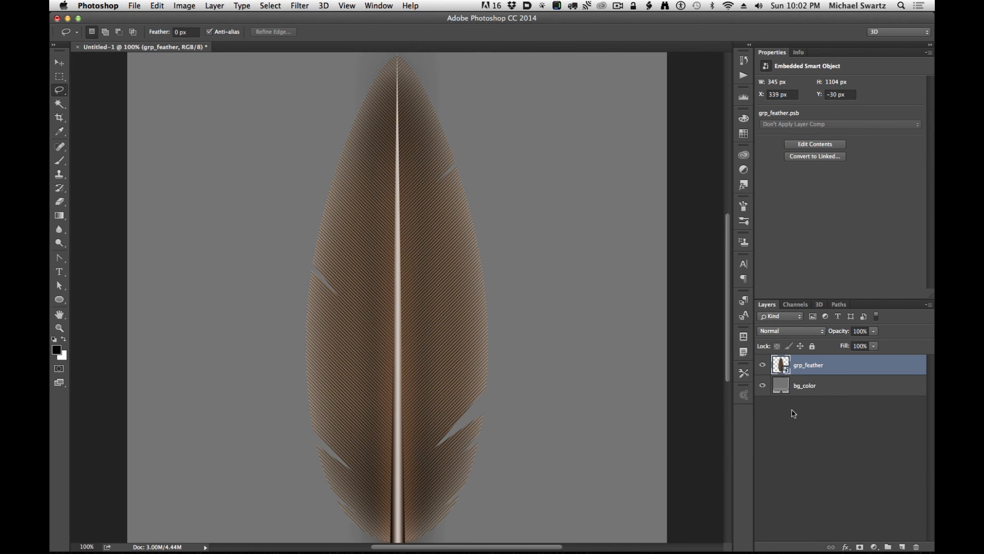
# - Add a drop shadow effect to the grp_feather smart object layer
pyautogui.press('super+minus')
pyautogui.press('super+minus')
pyautogui.press('super+plus')
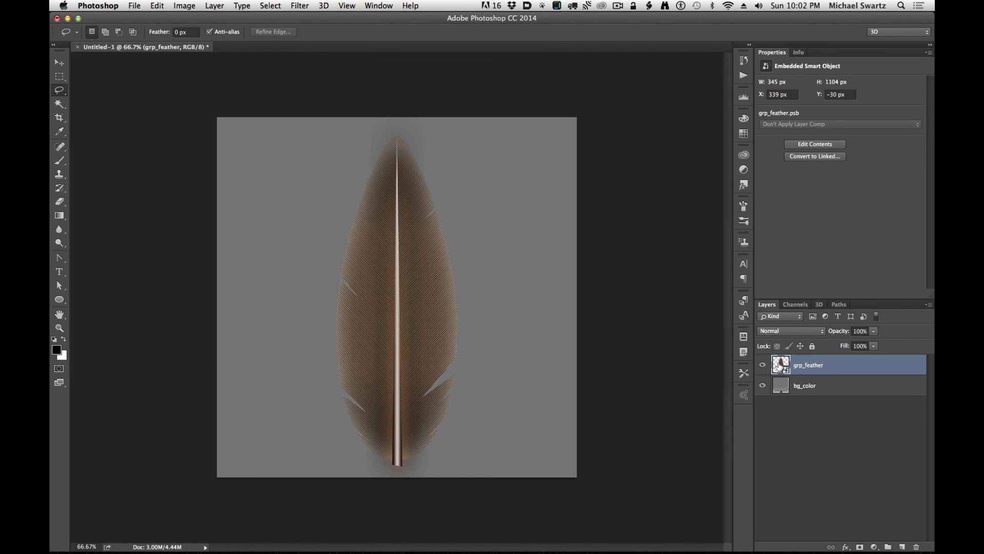
pyautogui.doubleClick(837, 369)
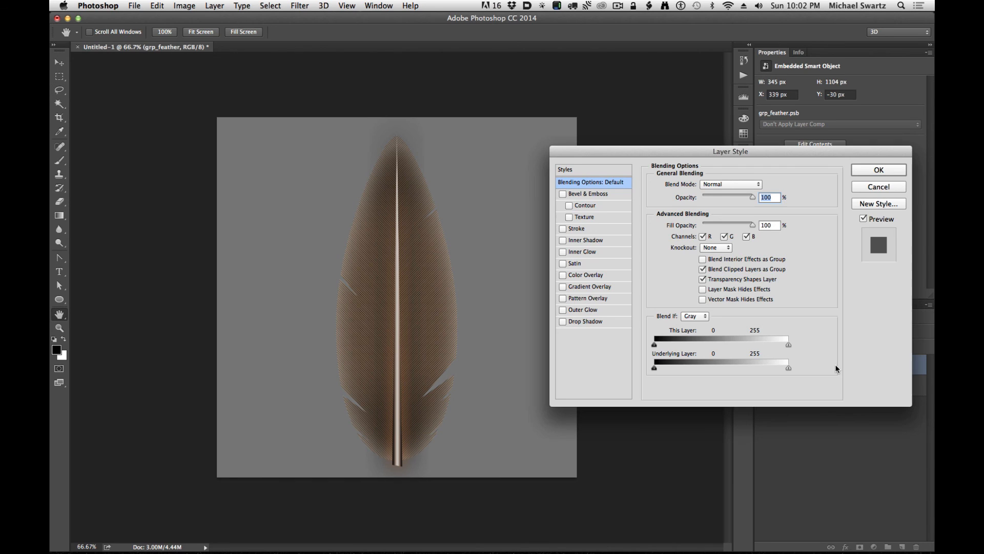
pyautogui.click(576, 322)
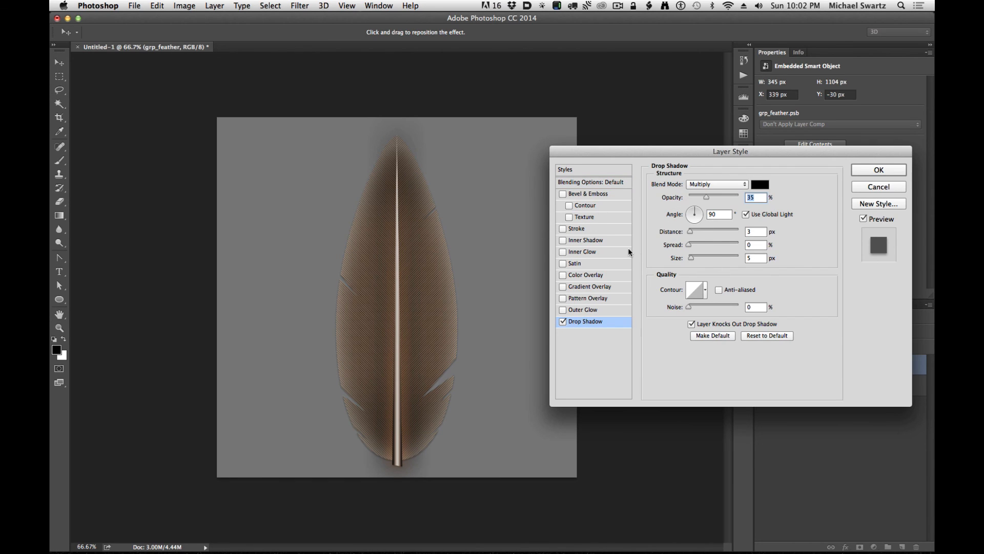
# - Set the feather's drop shadow to a 45° angle, 45 px distance, 28 px size and 48% opacity, and collapse the layer's effects list
pyautogui.moveTo(691, 217); pyautogui.dragTo(704, 206)
pyautogui.moveTo(433, 286)
pyautogui.mouseDown()
pyautogui.moveTo(421, 296)
pyautogui.moveTo(420, 288)
pyautogui.mouseUp()
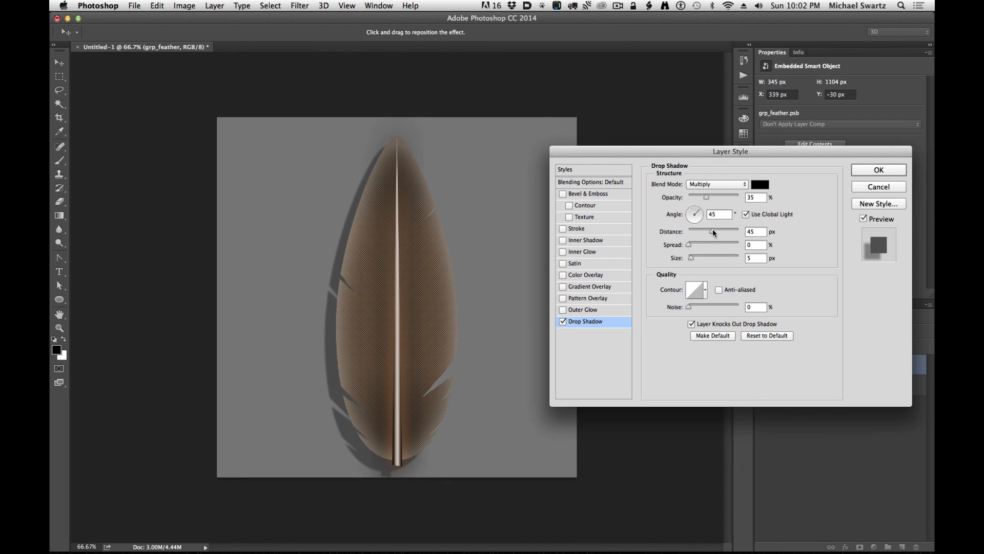
pyautogui.moveTo(712, 229); pyautogui.dragTo(713, 229)
pyautogui.moveTo(689, 245); pyautogui.dragTo(694, 258)
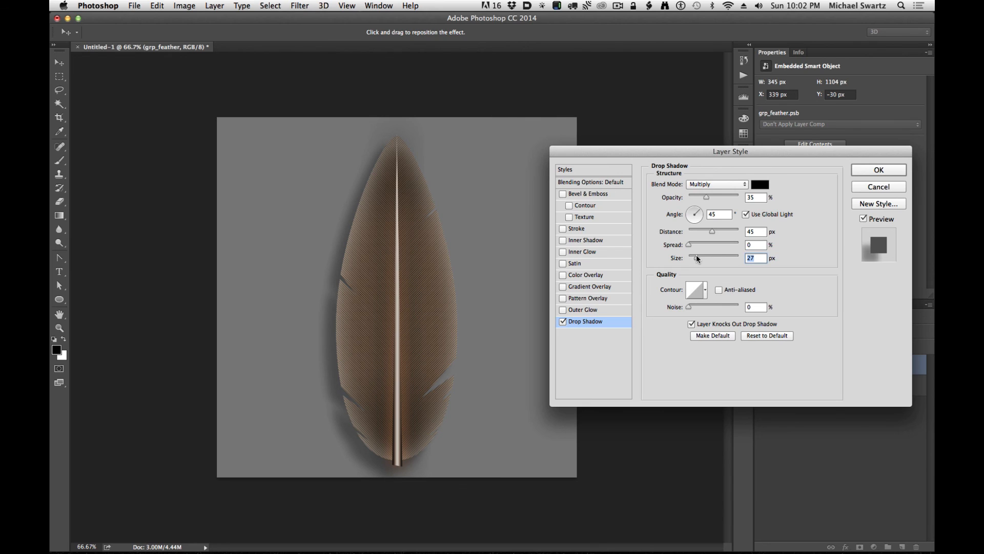
pyautogui.write('28')
pyautogui.moveTo(706, 199)
pyautogui.mouseDown()
pyautogui.moveTo(722, 199)
pyautogui.moveTo(713, 200)
pyautogui.mouseUp()
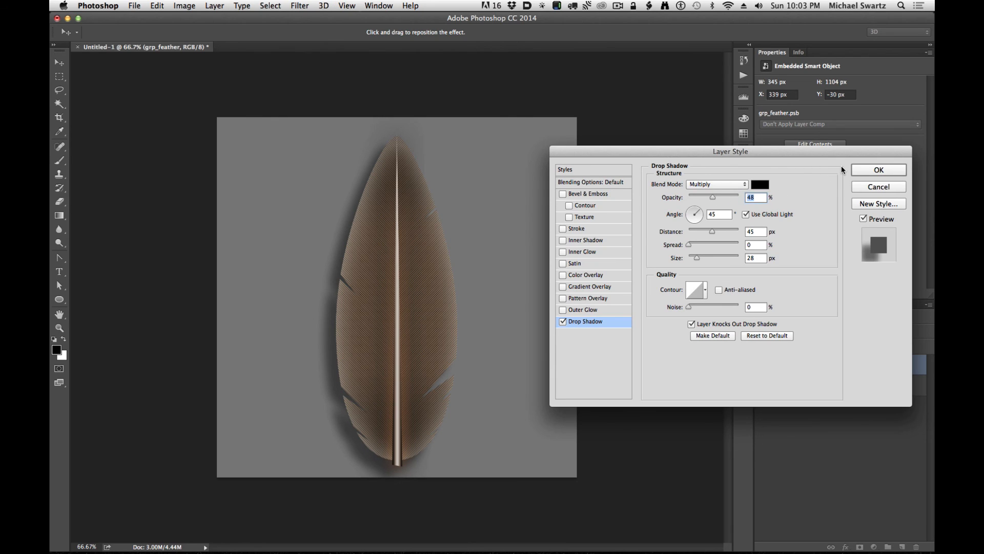
pyautogui.click(878, 170)
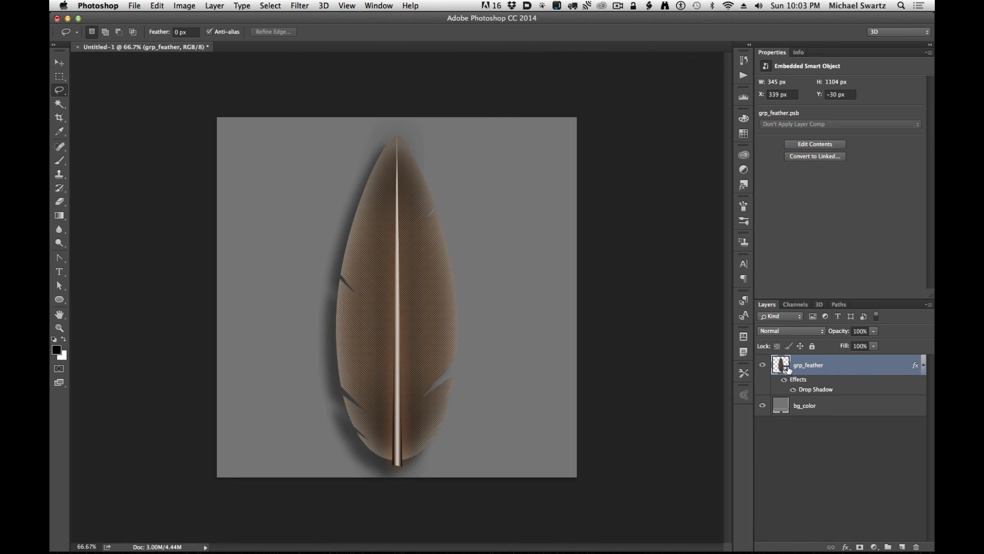
pyautogui.click(923, 366)
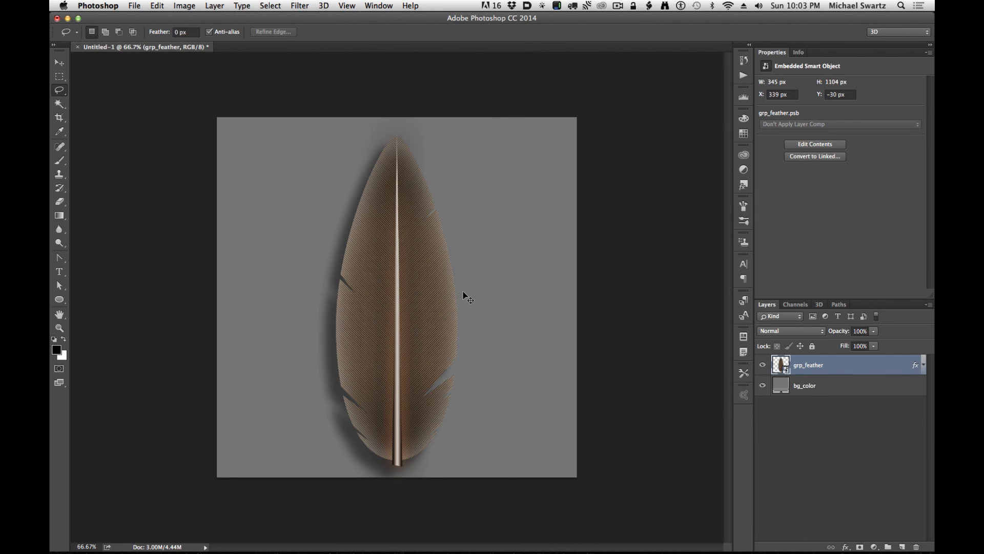
# - Open Eye_Fur_Feather_Demo_v01b_square.jpg from the Eye_Flame_Iris folder
pyautogui.press('super+o')
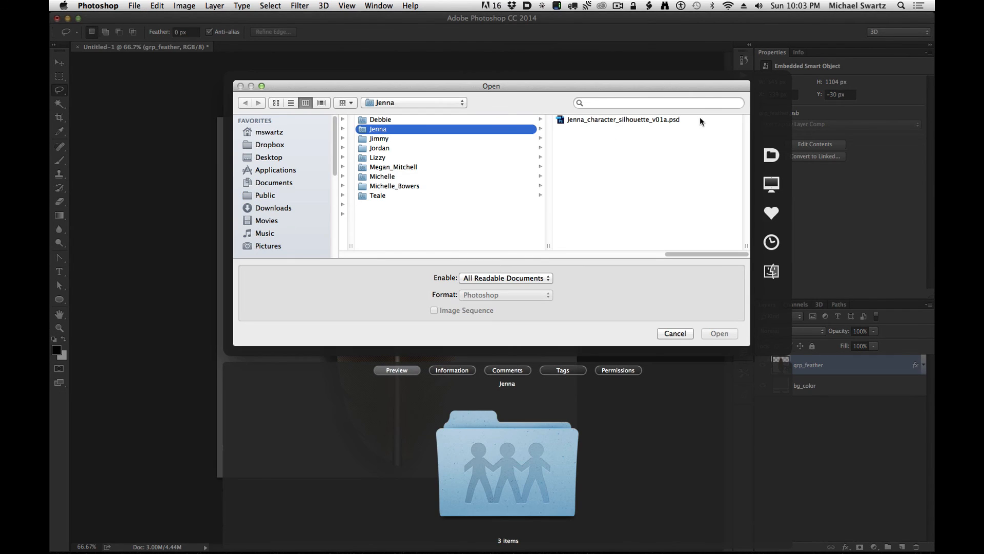
pyautogui.click(414, 103)
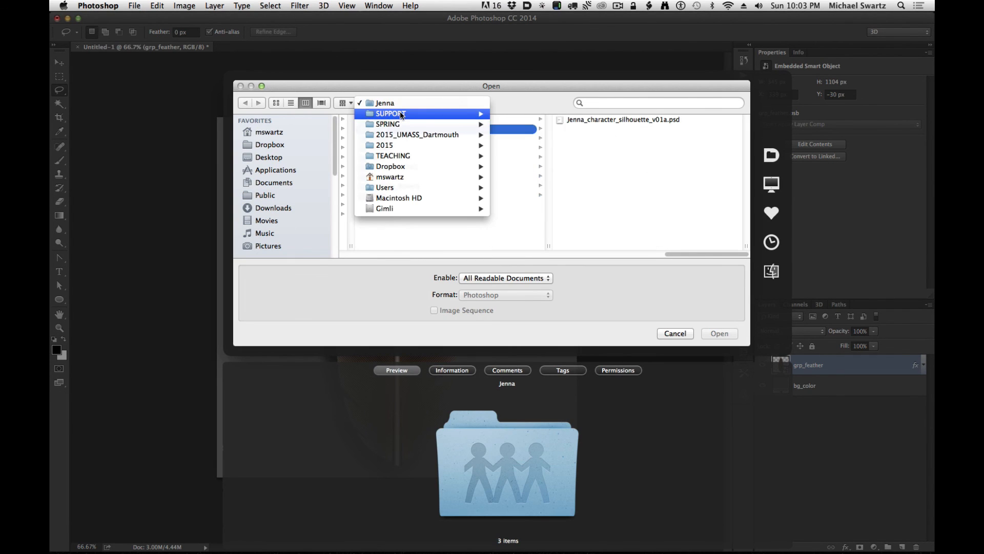
pyautogui.moveTo(400, 114)
pyautogui.click(633, 201)
pyautogui.click(772, 242)
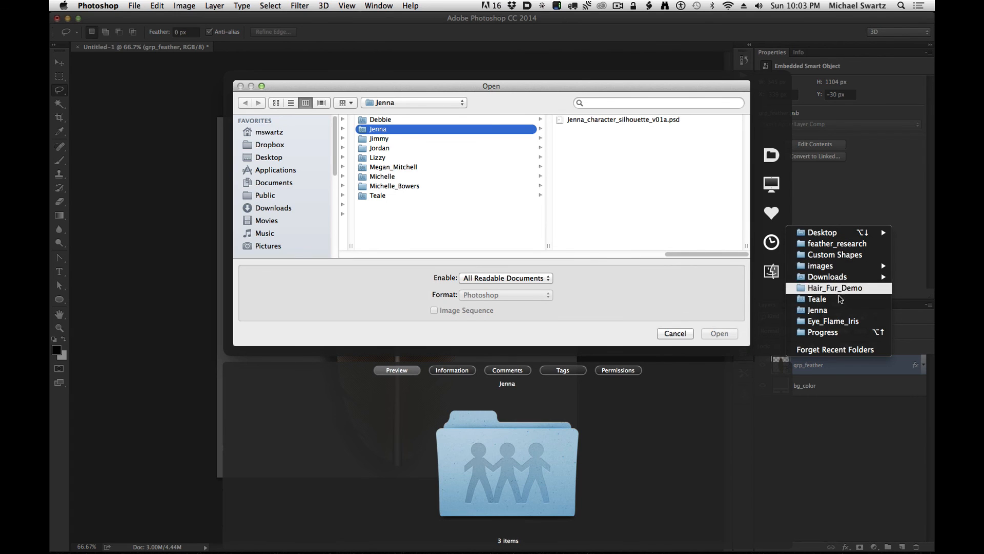
pyautogui.click(826, 322)
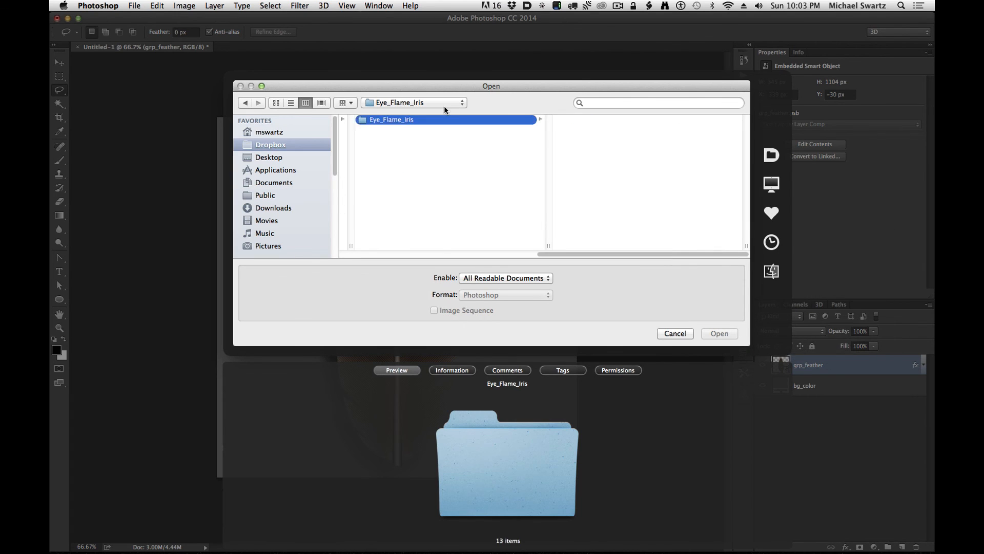
pyautogui.click(482, 177)
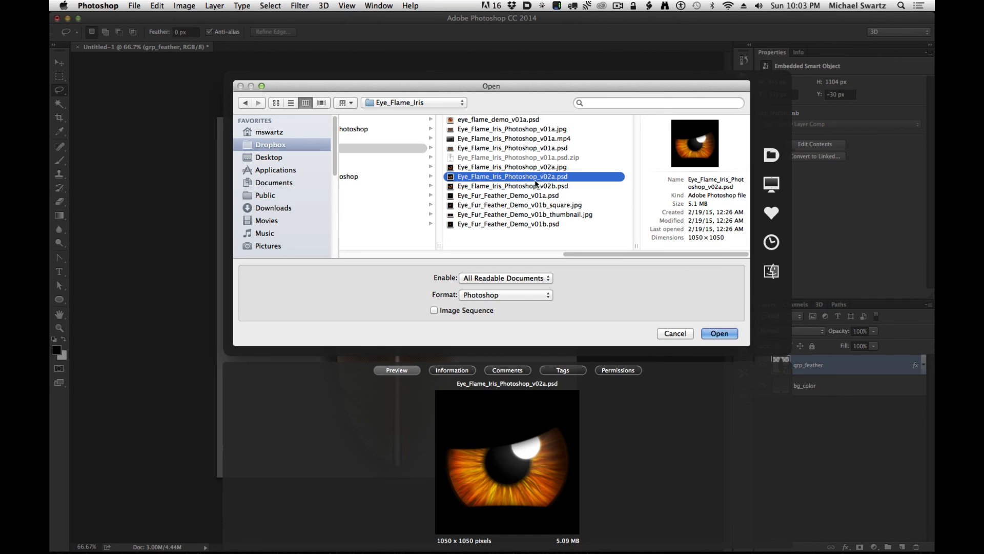
pyautogui.click(523, 206)
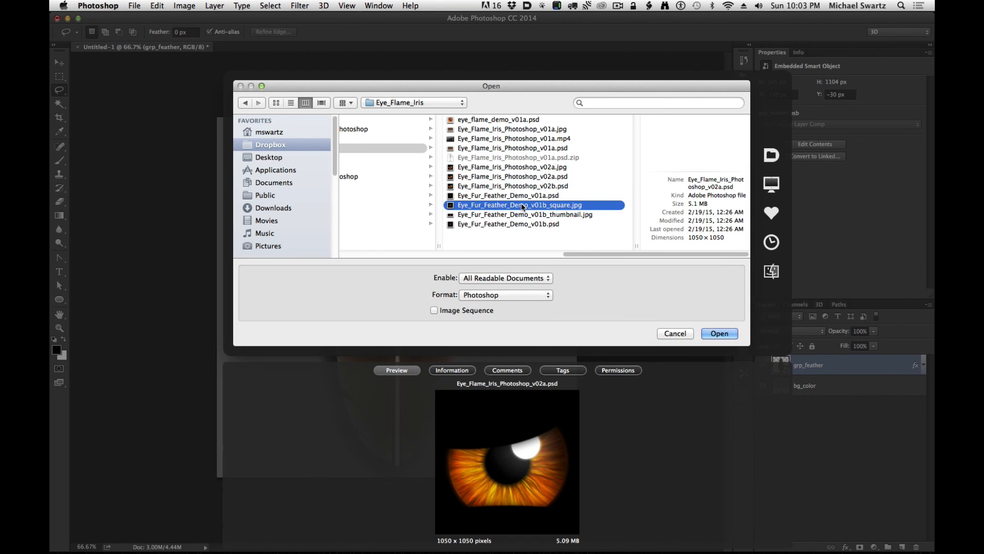
pyautogui.doubleClick(522, 206)
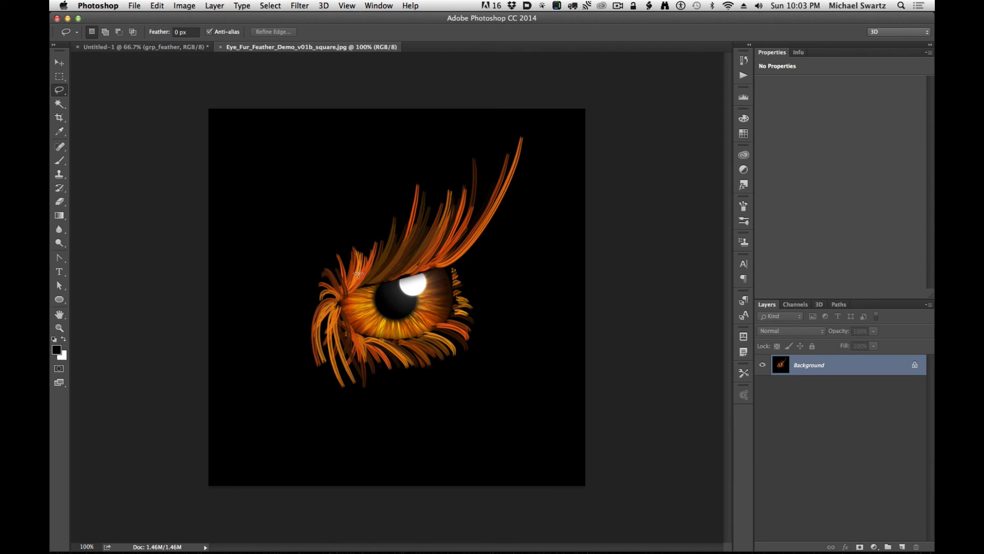
# - Separate the feather document into its own window and copy its grp_feather layer into the eye image
pyautogui.click(170, 48)
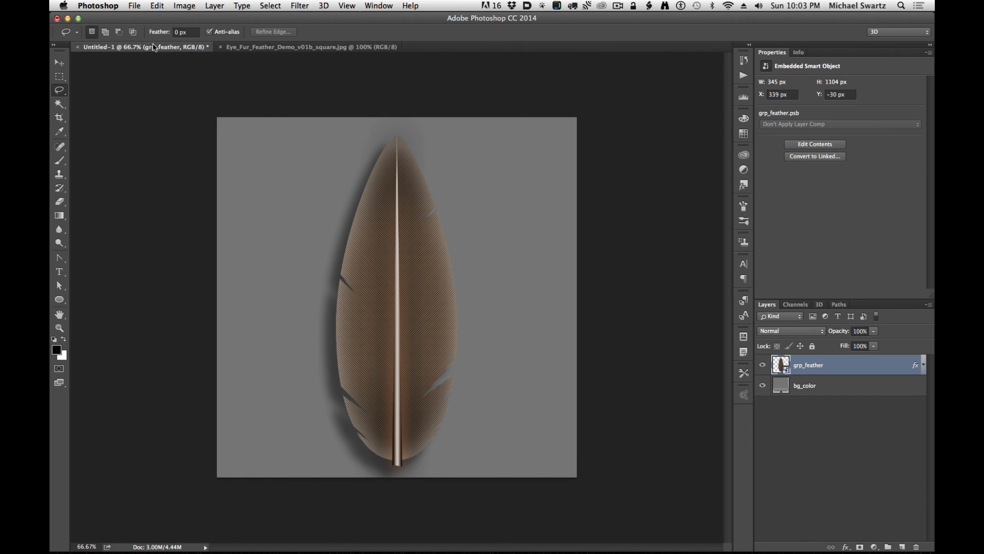
pyautogui.moveTo(164, 46); pyautogui.dragTo(874, 74)
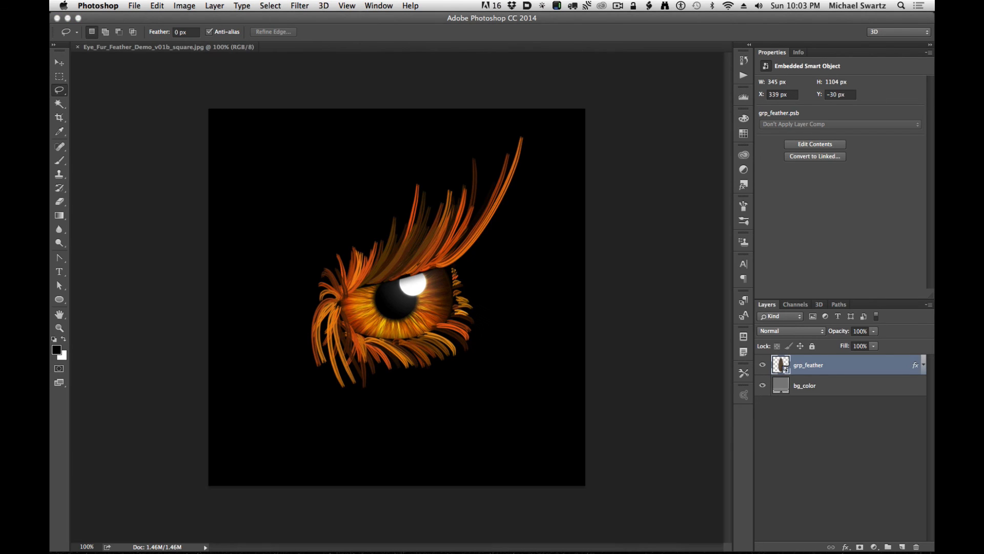
pyautogui.press('v')
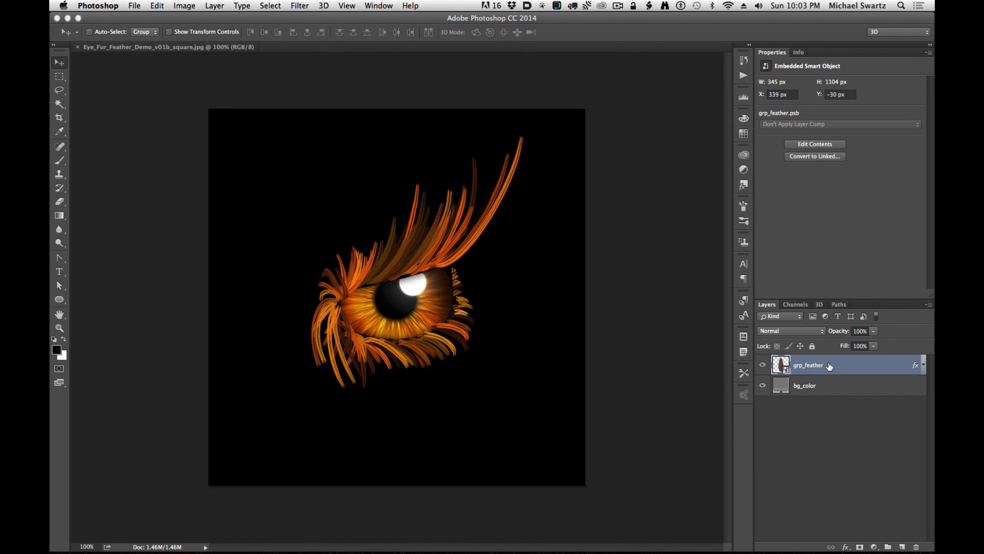
pyautogui.moveTo(830, 365); pyautogui.dragTo(400, 319)
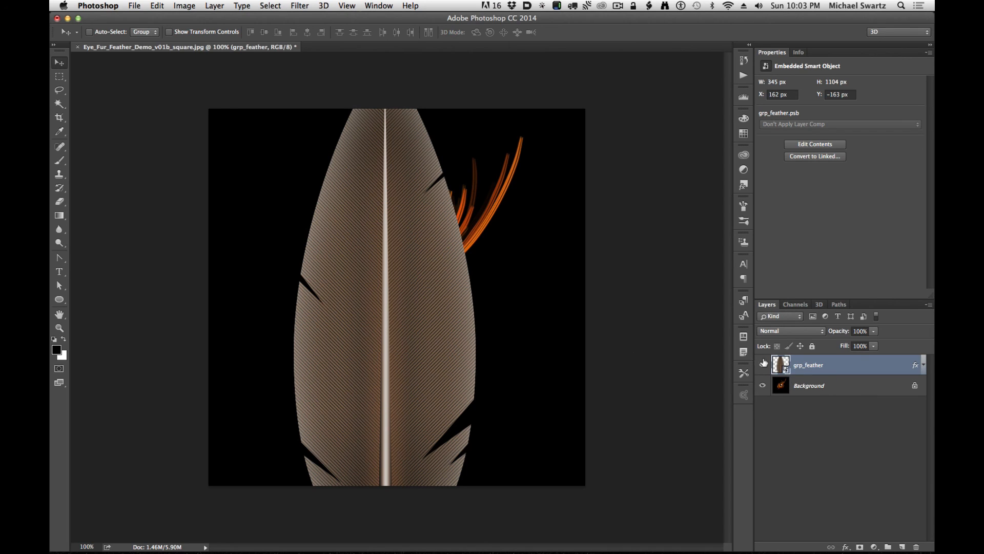
# - Scale the feather in the eye image down to about 24% of its size
pyautogui.press('super+t')
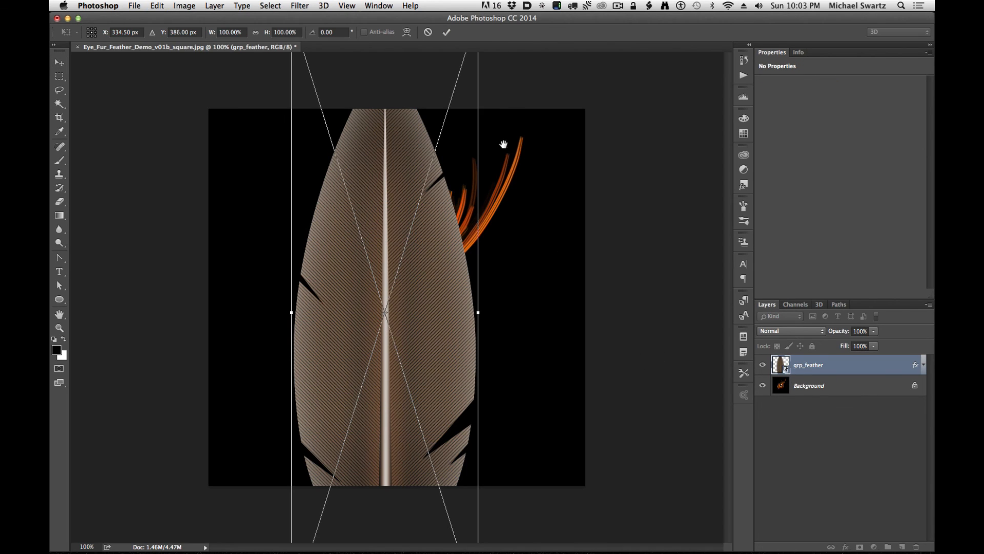
pyautogui.moveTo(434, 462); pyautogui.dragTo(441, 300)
pyautogui.moveTo(483, 448); pyautogui.dragTo(425, 257)
pyautogui.moveTo(418, 216); pyautogui.dragTo(468, 384)
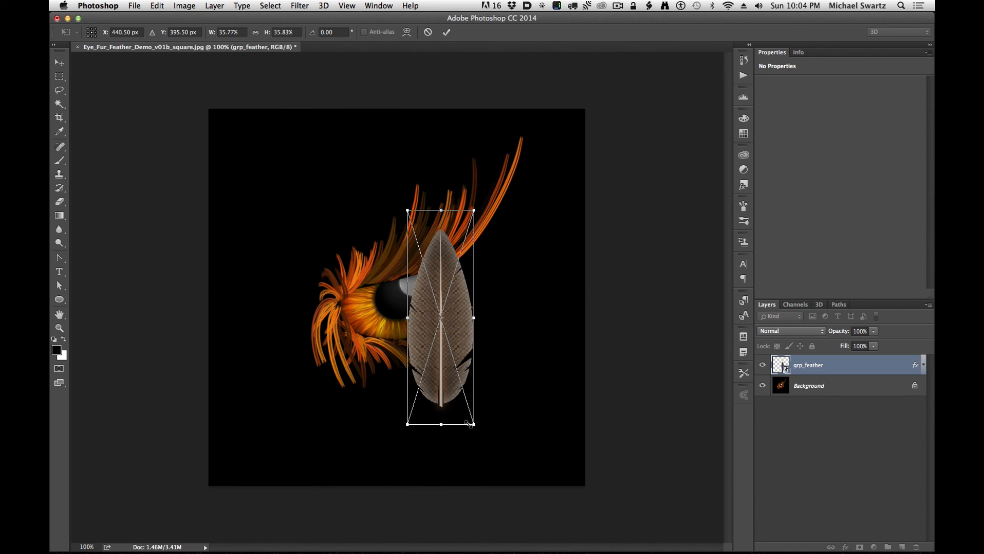
pyautogui.moveTo(474, 424); pyautogui.dragTo(461, 391)
pyautogui.press('Return')
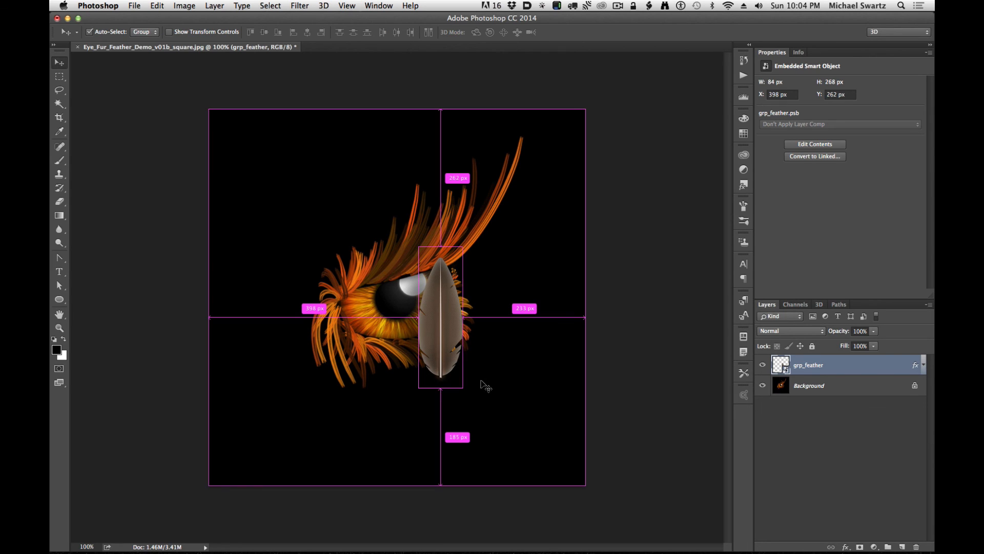
# - Rotate the small feather to -165° and place it below the eye's inner corner with its tip pointing down
pyautogui.press('super+t')
pyautogui.moveTo(479, 408); pyautogui.dragTo(436, 169)
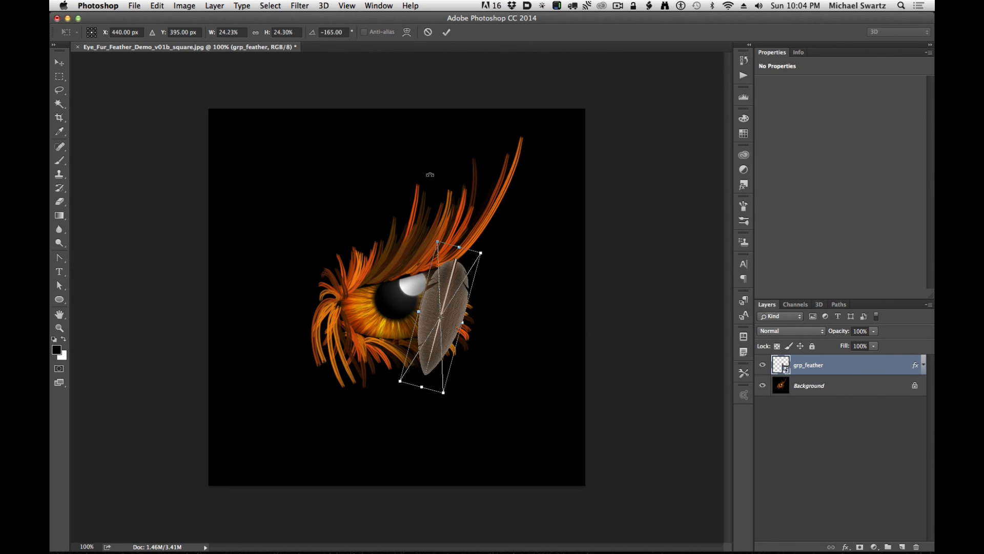
pyautogui.moveTo(442, 320); pyautogui.dragTo(330, 390)
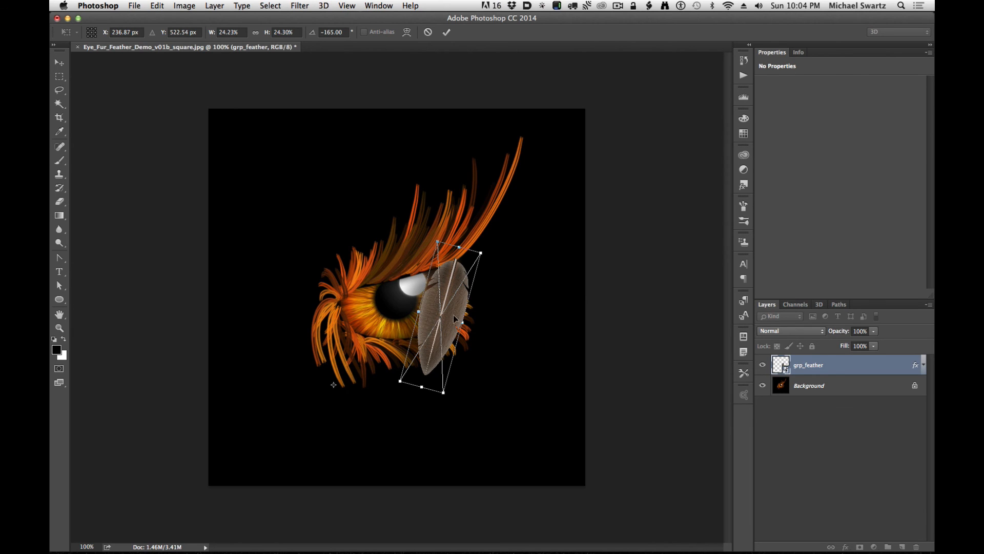
pyautogui.moveTo(451, 320); pyautogui.dragTo(339, 388)
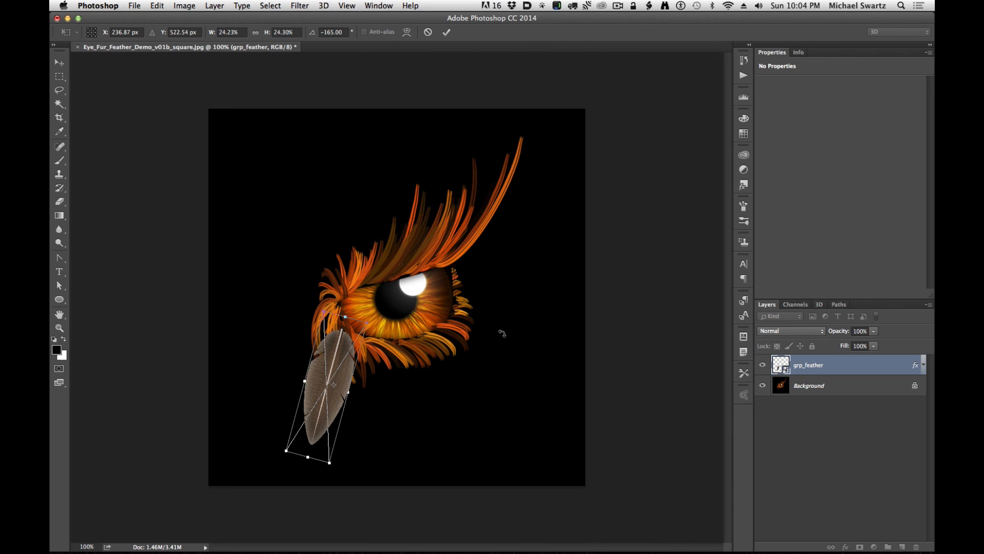
pyautogui.press('Return')
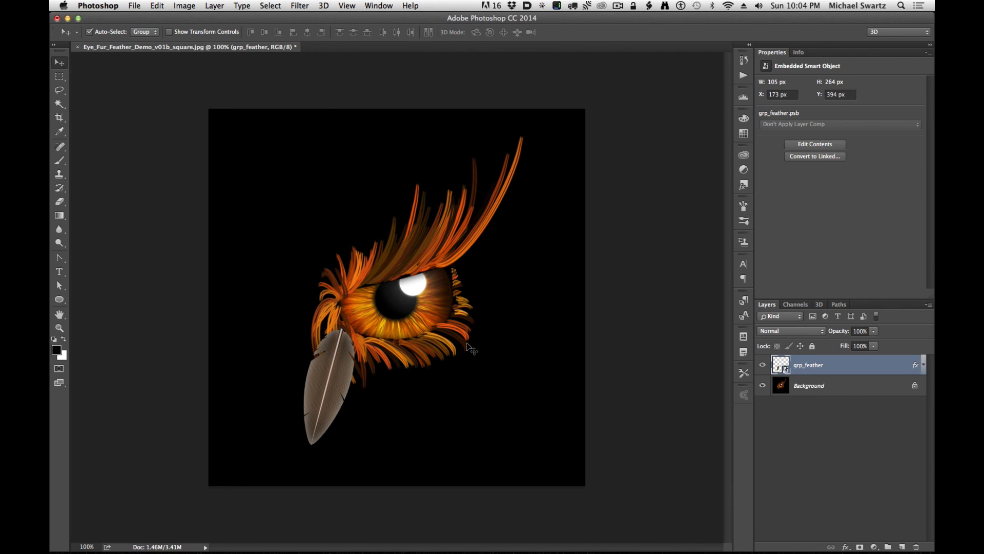
# - Duplicate the feather layer, rotate the copy to about -176°, and place it overlapping the first feather under the eye
pyautogui.press('super+space')
pyautogui.moveTo(382, 362); pyautogui.dragTo(434, 369)
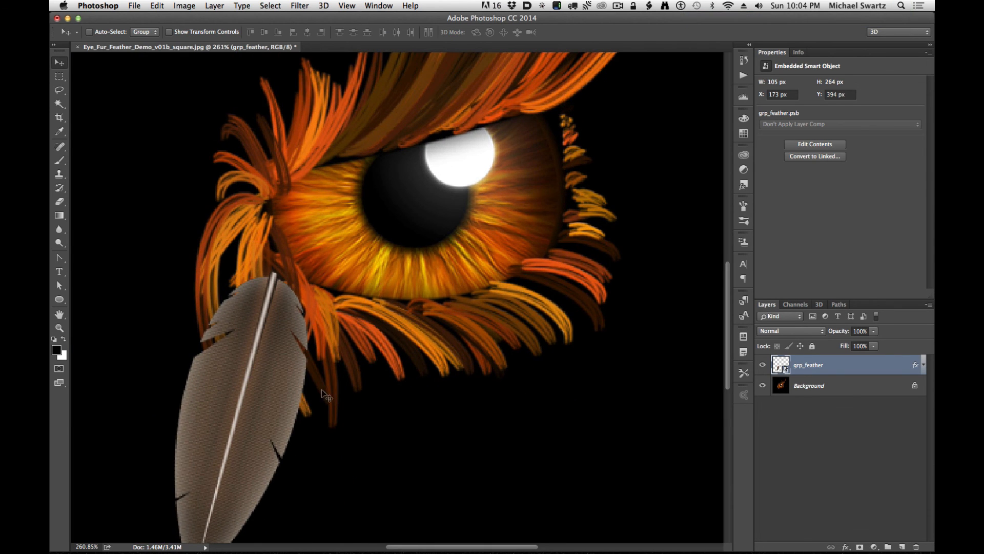
pyautogui.moveTo(357, 413); pyautogui.dragTo(442, 324)
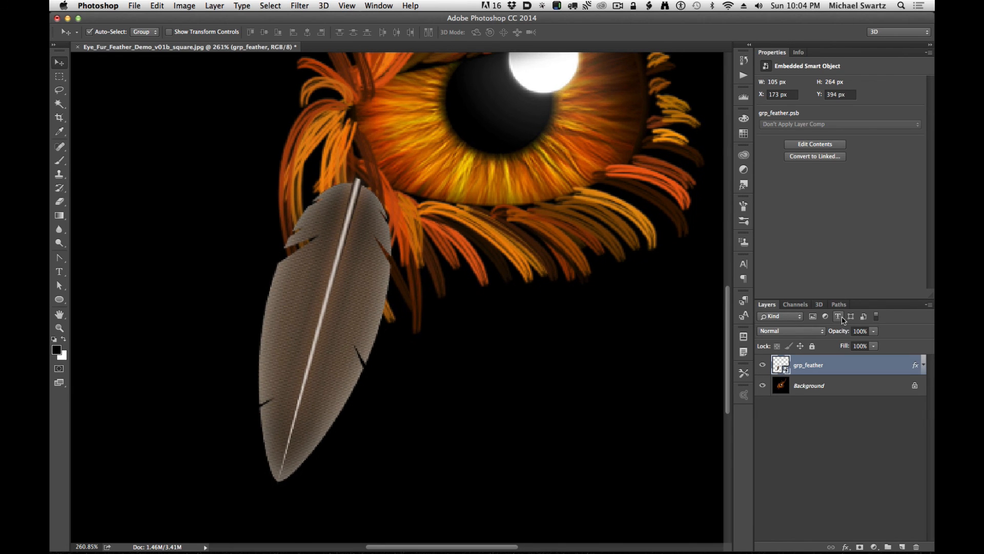
pyautogui.press('super+j')
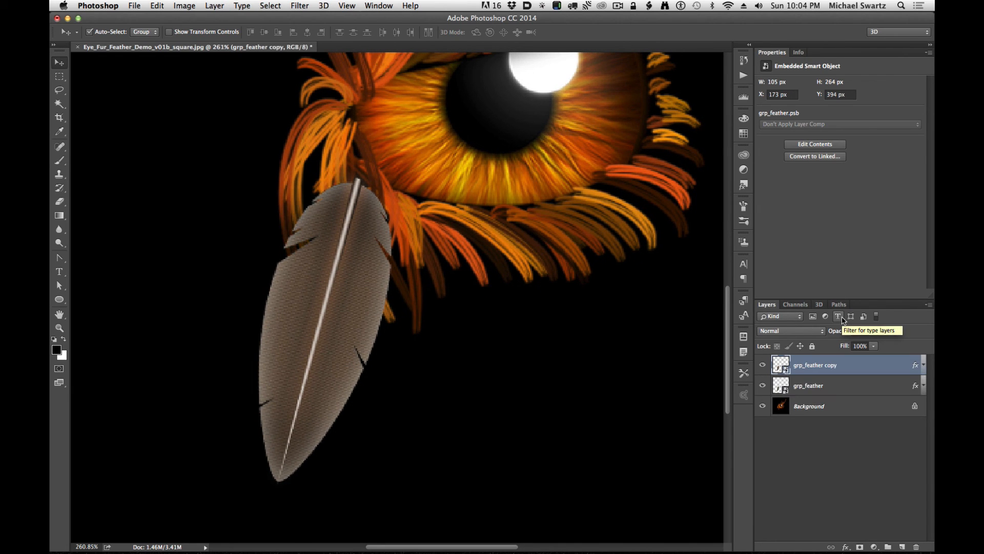
pyautogui.moveTo(392, 315); pyautogui.dragTo(451, 337)
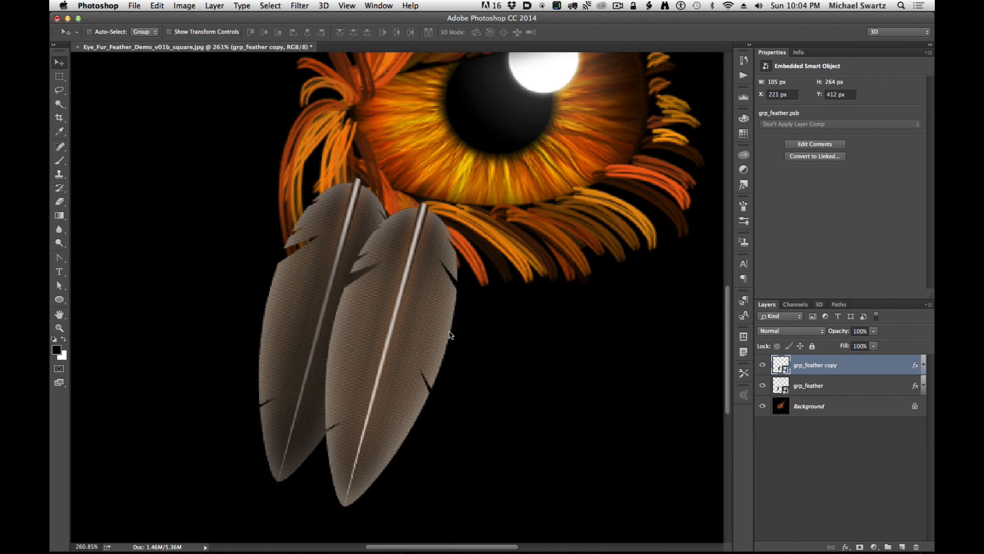
pyautogui.moveTo(498, 373)
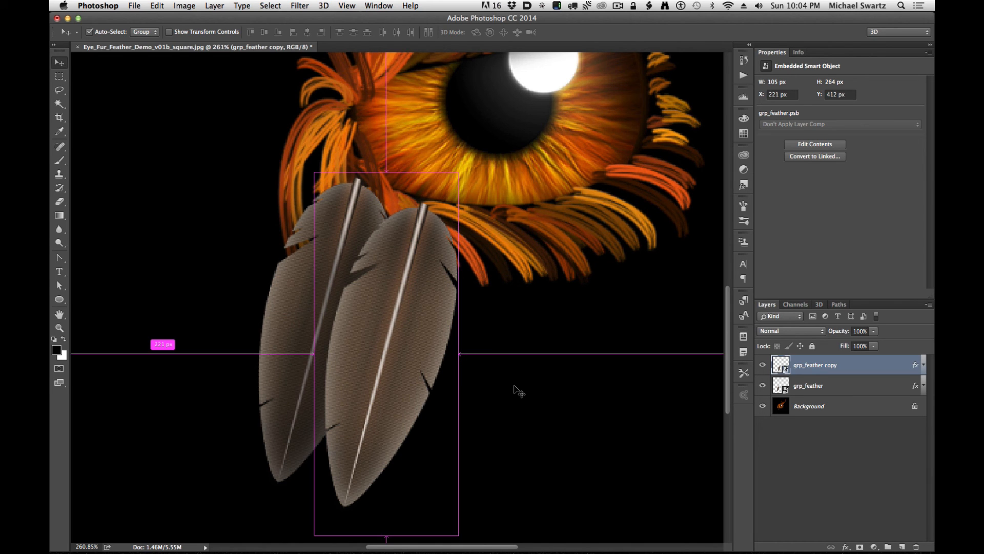
pyautogui.press('super+t')
pyautogui.moveTo(518, 387); pyautogui.dragTo(545, 416)
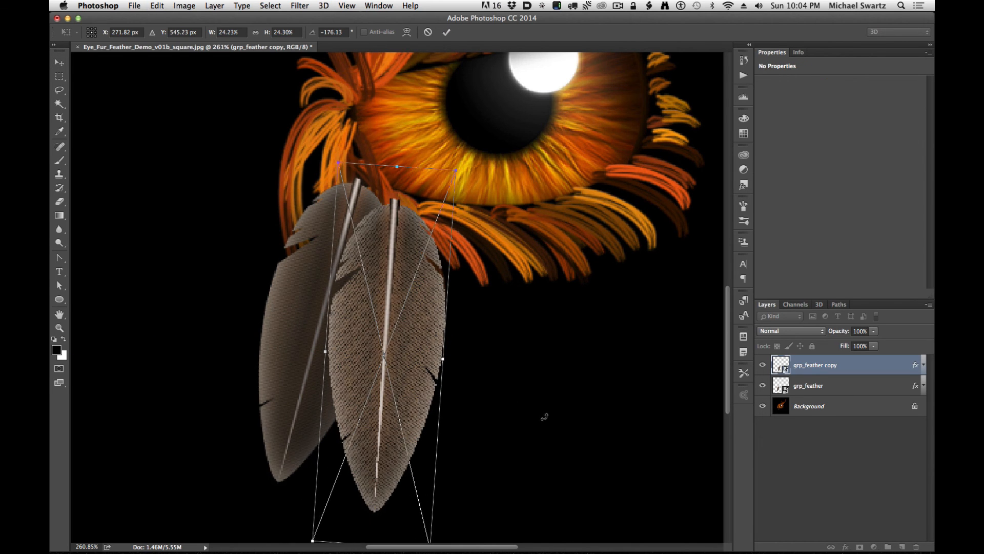
pyautogui.moveTo(413, 364); pyautogui.dragTo(415, 350)
pyautogui.press('Return')
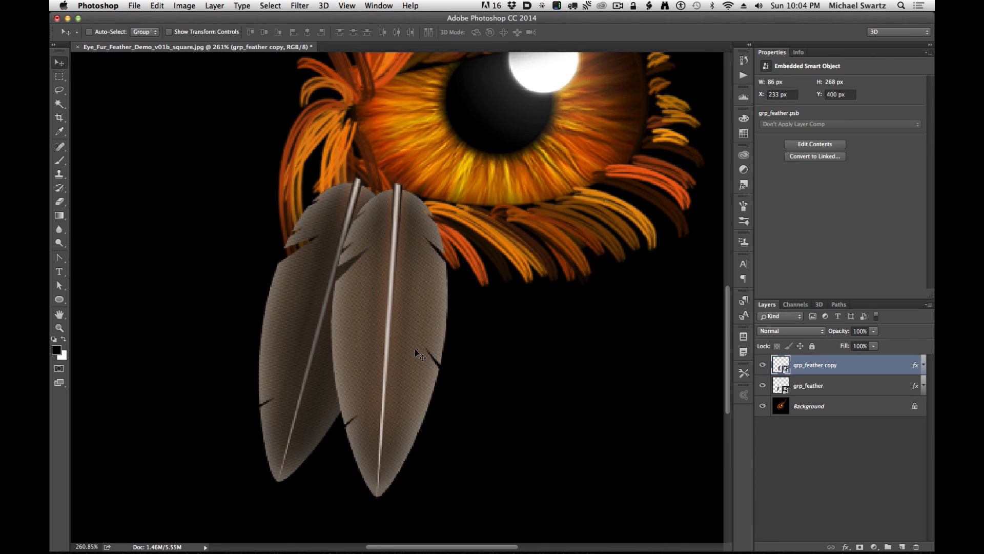
pyautogui.press('super+t')
pyautogui.moveTo(424, 403); pyautogui.dragTo(495, 407)
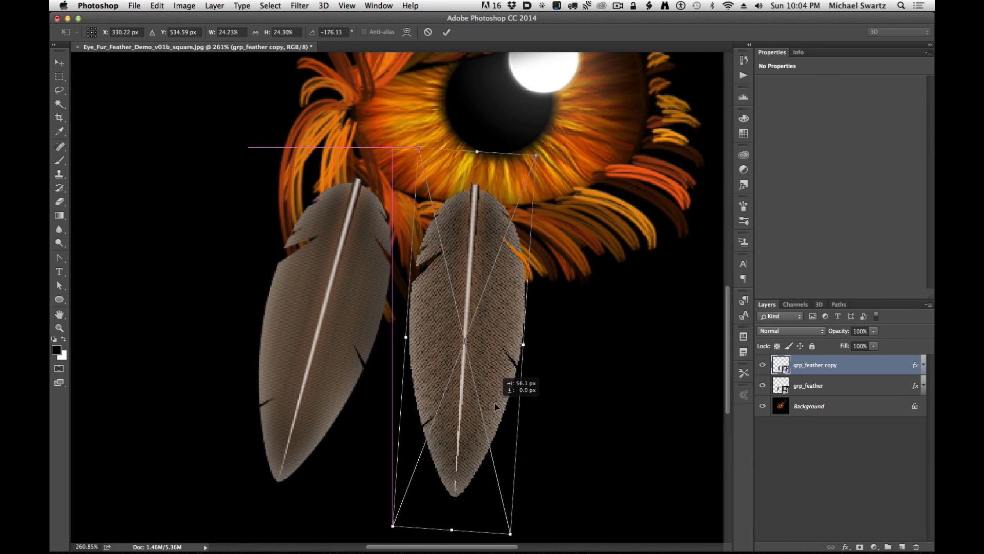
pyautogui.press('Escape')
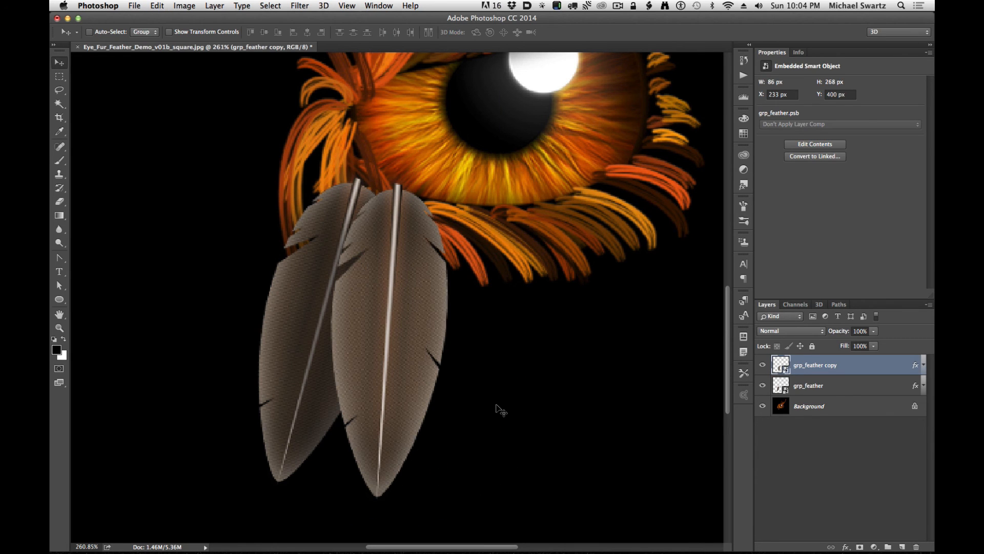
# - Duplicate the second feather, rotate the copy to about 163°, scale it to about 20%, and place it under the eye overlapping the second feather
pyautogui.keyDown('alt'); pyautogui.click(496, 406); pyautogui.keyUp('alt')
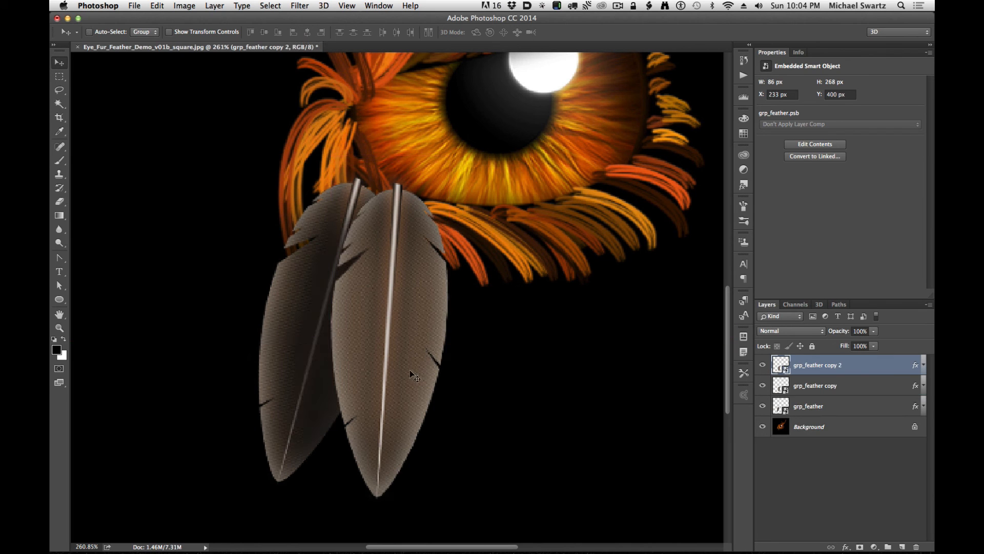
pyautogui.moveTo(410, 370); pyautogui.dragTo(524, 383)
pyautogui.press('super+t')
pyautogui.moveTo(654, 435); pyautogui.dragTo(667, 394)
pyautogui.moveTo(501, 388)
pyautogui.mouseDown()
pyautogui.moveTo(482, 374)
pyautogui.moveTo(486, 389)
pyautogui.mouseUp()
pyautogui.moveTo(595, 515); pyautogui.dragTo(538, 464)
pyautogui.press('Return')
pyautogui.moveTo(501, 325); pyautogui.dragTo(504, 321)
pyautogui.press('super')
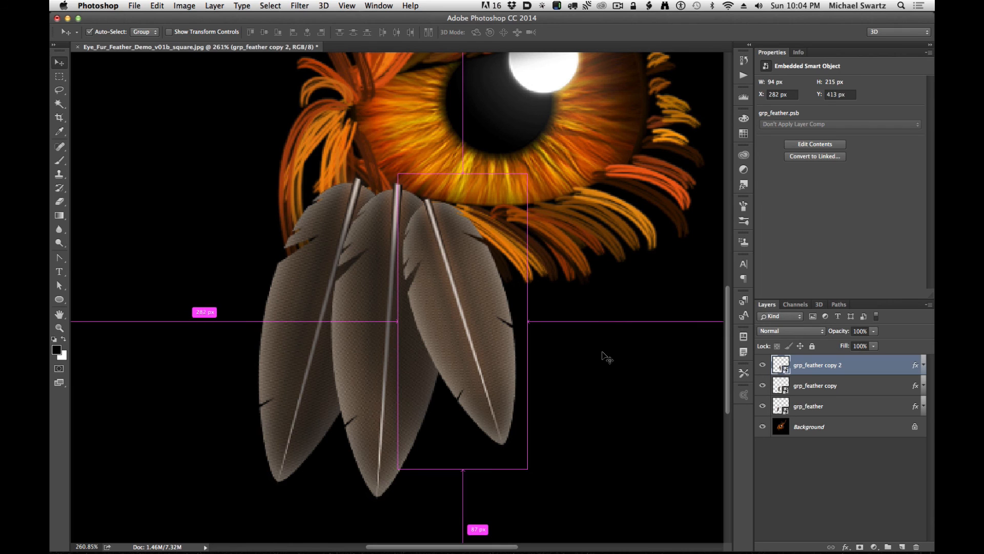
pyautogui.press('super+t')
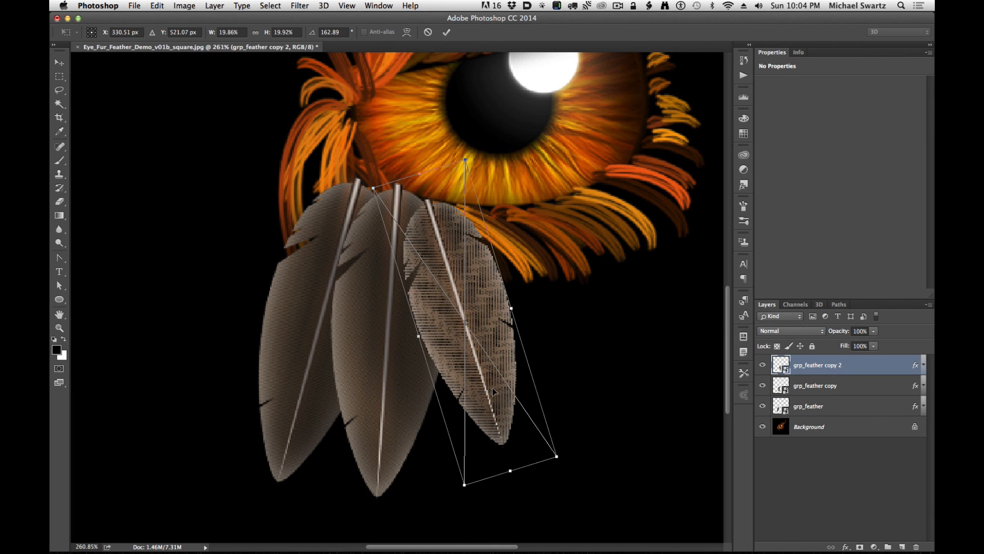
pyautogui.press('Escape')
# - Duplicate the third feather, scale the copy to about 17%, and place it beside the third feather toward the eye's outer corner, slightly overlapping
pyautogui.press('super+j')
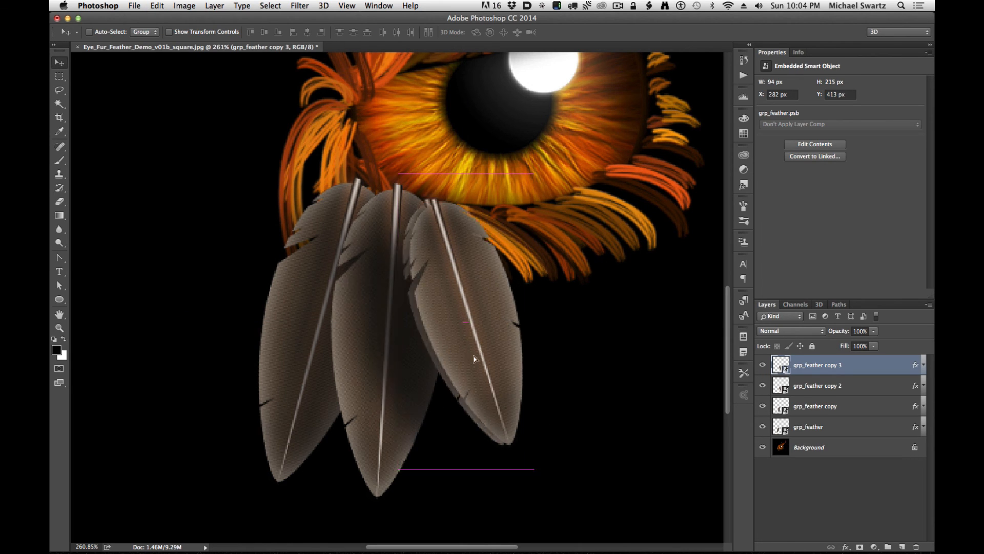
pyautogui.moveTo(474, 356); pyautogui.dragTo(523, 364)
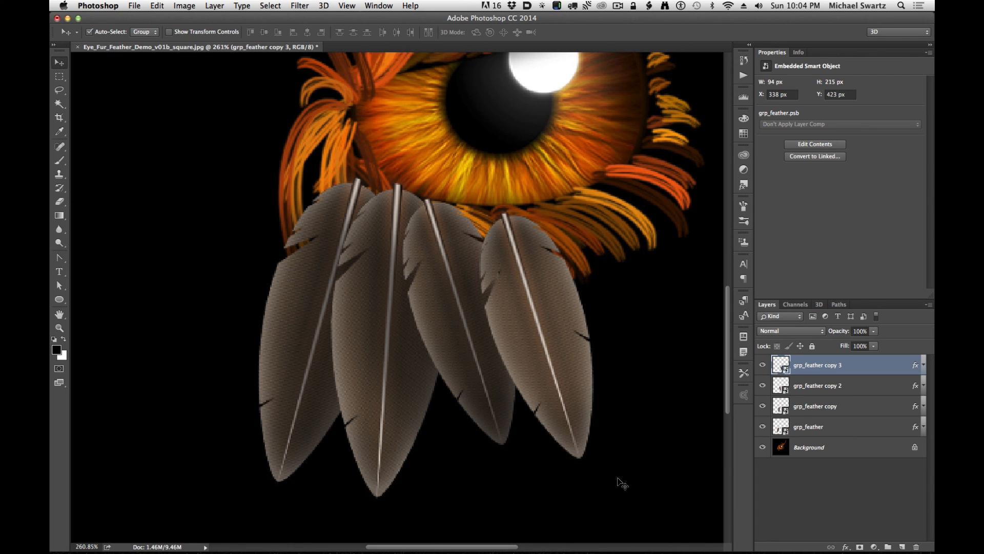
pyautogui.press('super+t')
pyautogui.moveTo(622, 483); pyautogui.dragTo(609, 432)
pyautogui.moveTo(555, 407); pyautogui.dragTo(545, 402)
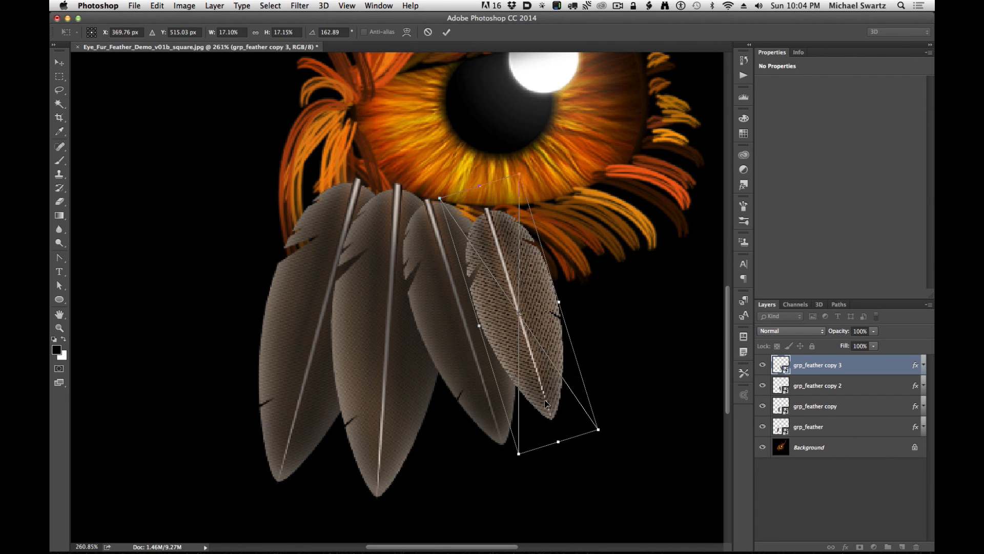
pyautogui.press('Return')
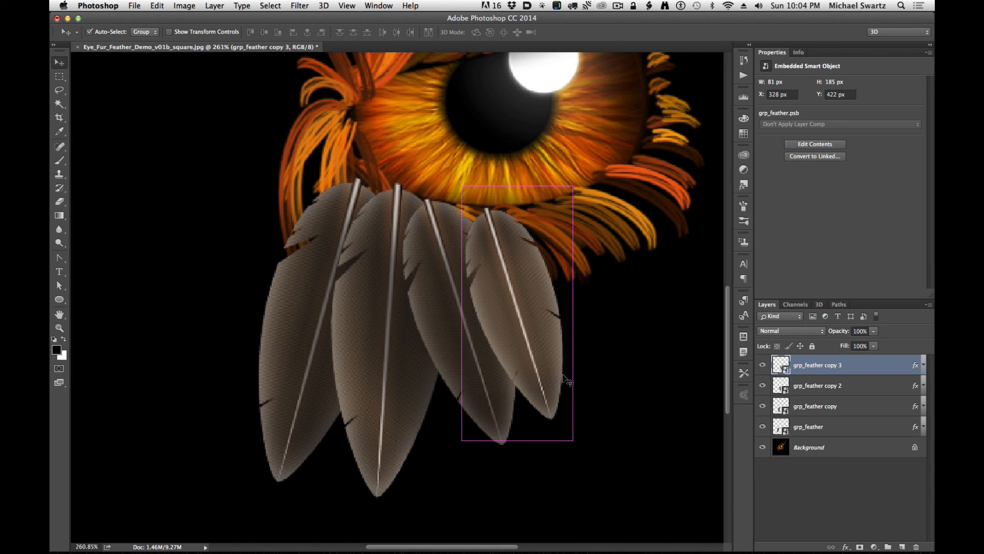
# - Duplicate the fourth feather, scale the copy to about 13%, tilt its tip slightly outward, and place it at the outer end of the row
pyautogui.moveTo(506, 328); pyautogui.dragTo(564, 320)
pyautogui.press('super+t')
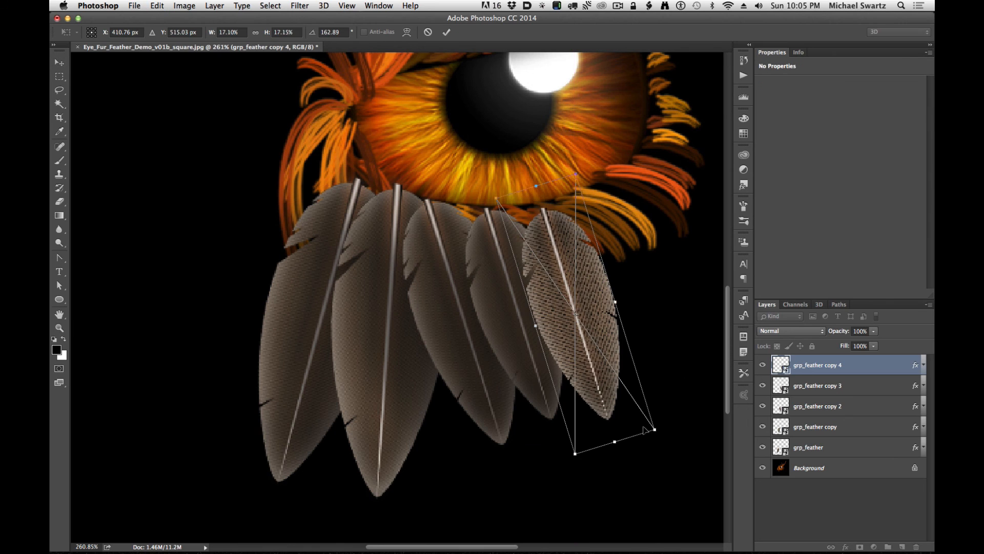
pyautogui.moveTo(653, 427); pyautogui.dragTo(617, 376)
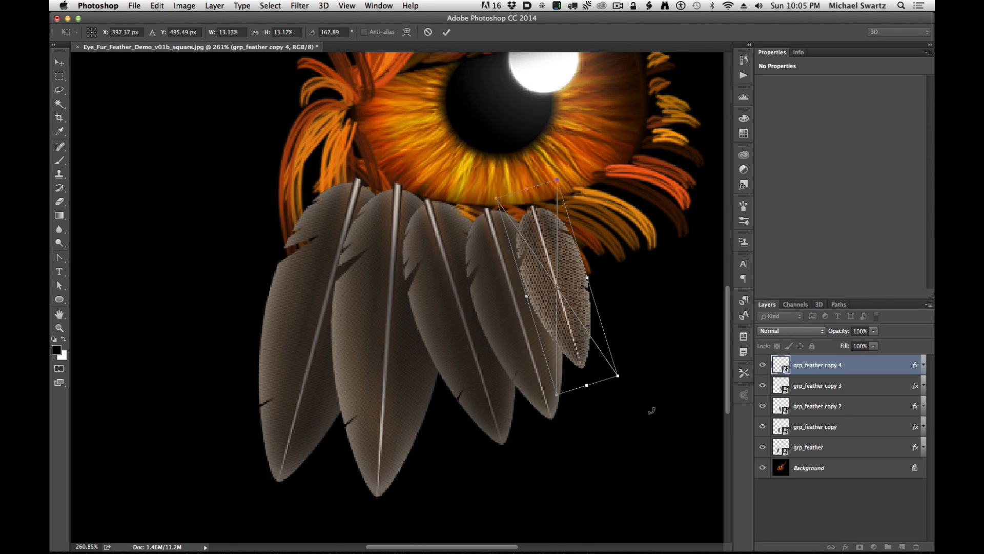
pyautogui.moveTo(651, 410); pyautogui.dragTo(663, 391)
pyautogui.moveTo(579, 350); pyautogui.dragTo(584, 351)
pyautogui.press('Return')
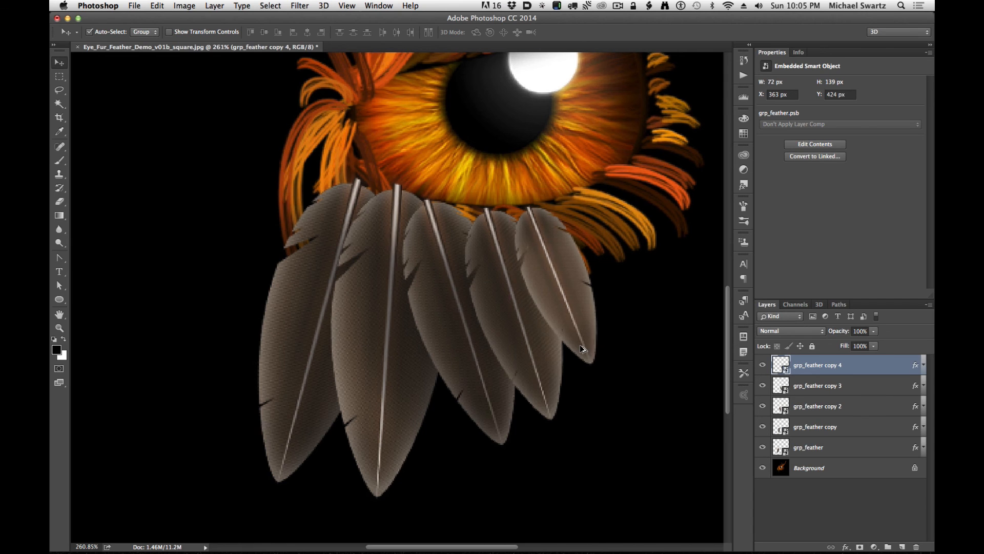
# - Set the drop shadow distance of the grp_feather copy 2 layer to 20 px and slightly reduce the shadow's size
pyautogui.press('super+1')
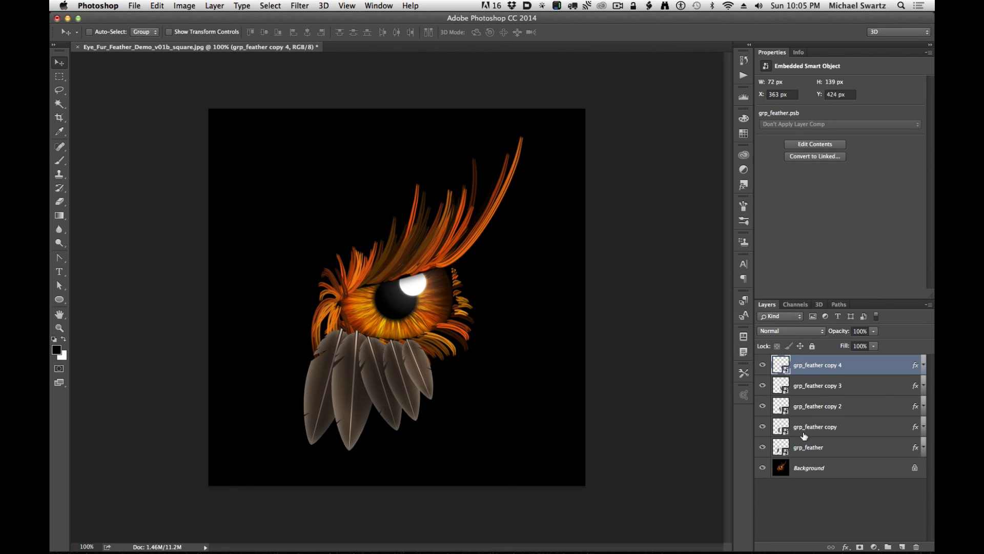
pyautogui.keyDown('super'); pyautogui.click(367, 362); pyautogui.keyUp('super')
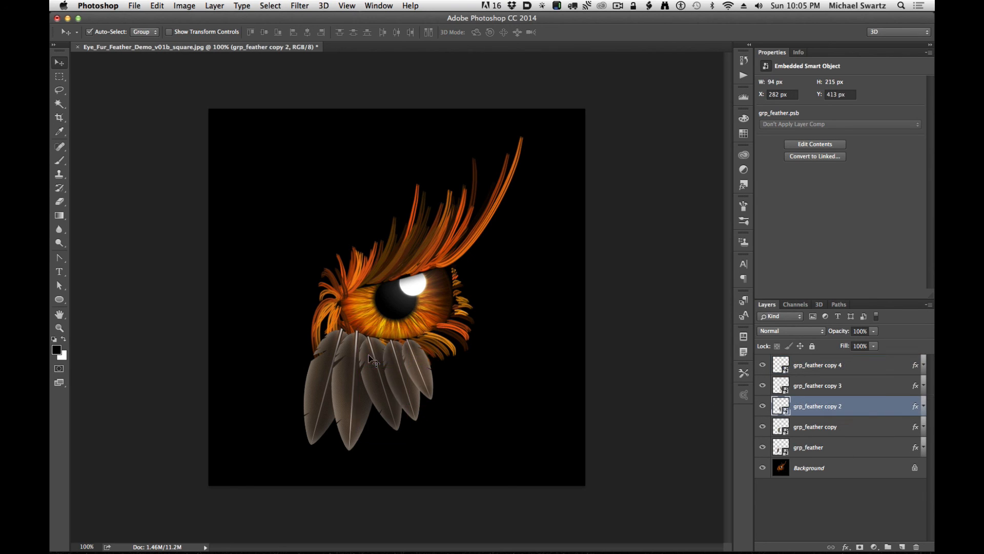
pyautogui.click(923, 407)
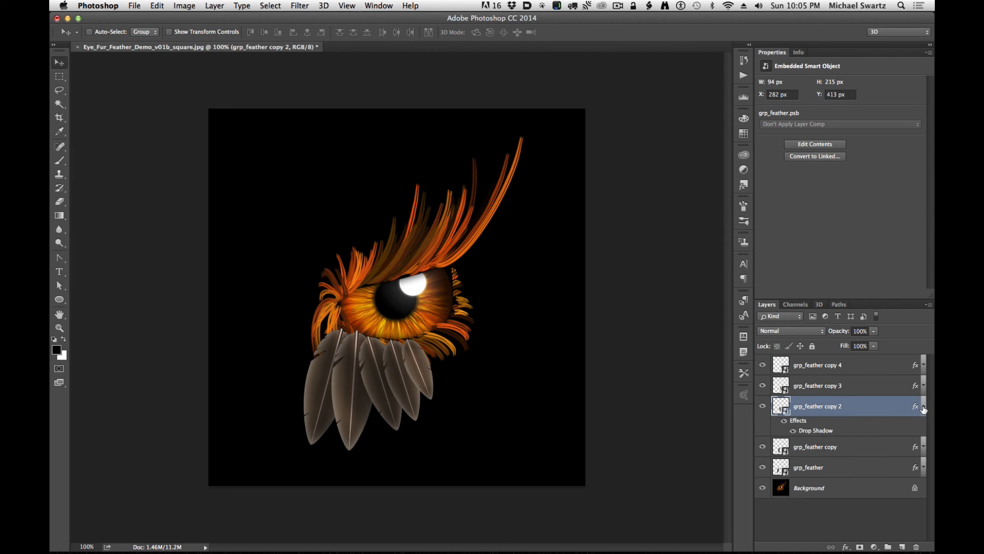
pyautogui.doubleClick(815, 432)
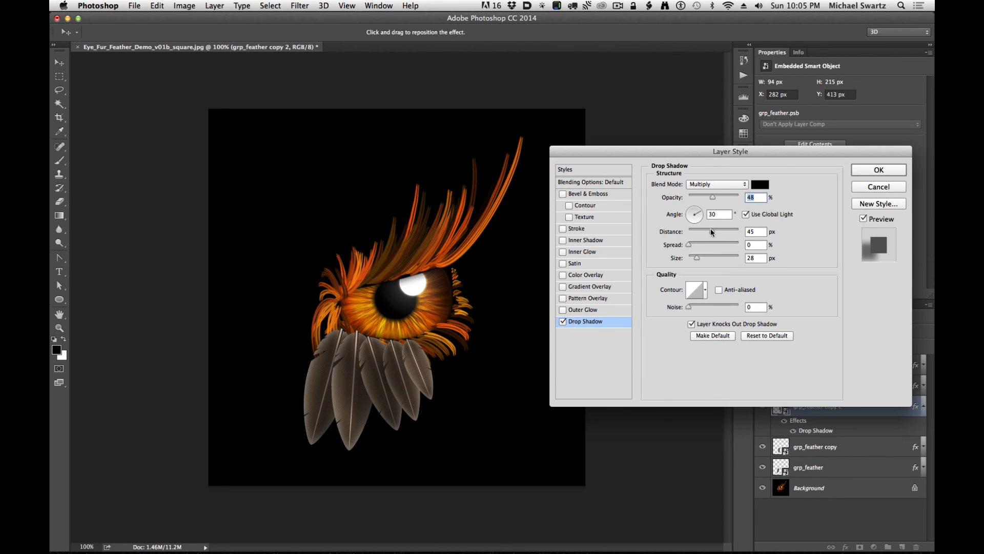
pyautogui.moveTo(710, 231); pyautogui.dragTo(701, 235)
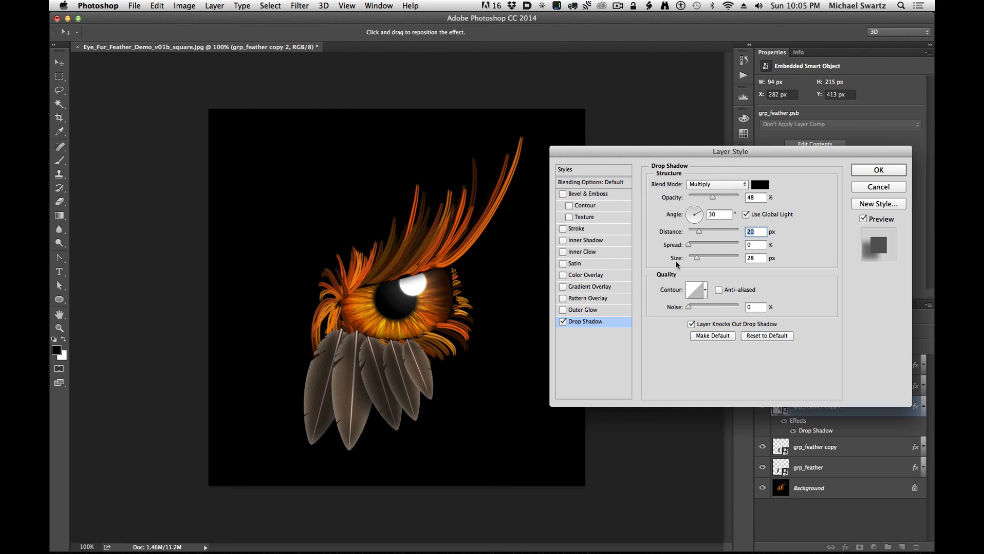
pyautogui.moveTo(696, 257); pyautogui.dragTo(694, 255)
pyautogui.click(891, 171)
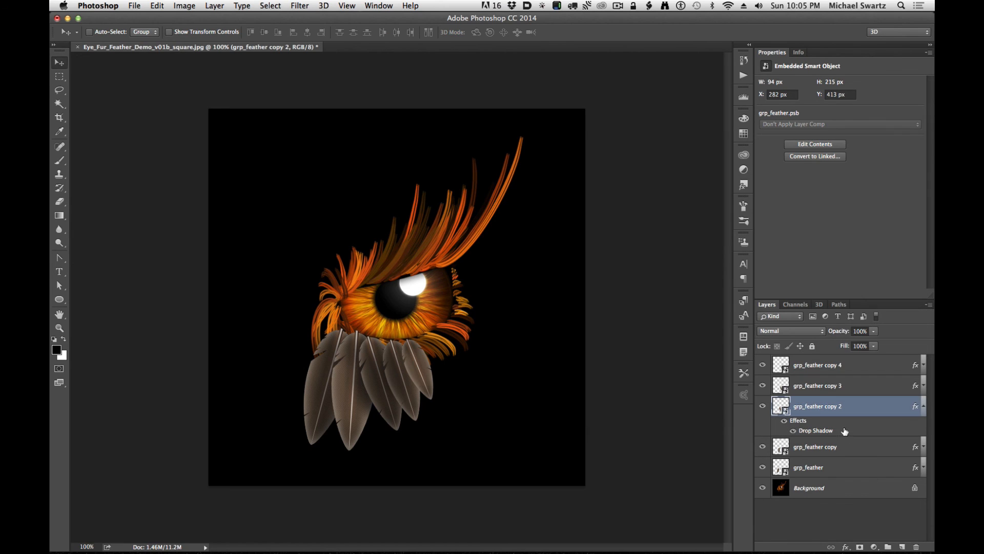
# - Copy the layer style of grp_feather copy 2, paste it onto all five feather layers, and collapse the effects list
pyautogui.rightClick(861, 406)
pyautogui.click(741, 355)
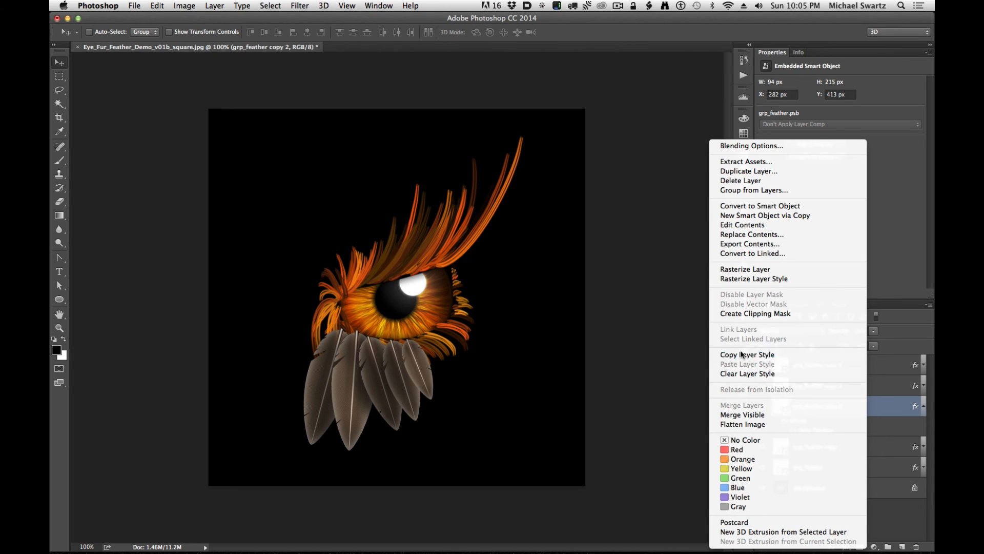
pyautogui.click(889, 369)
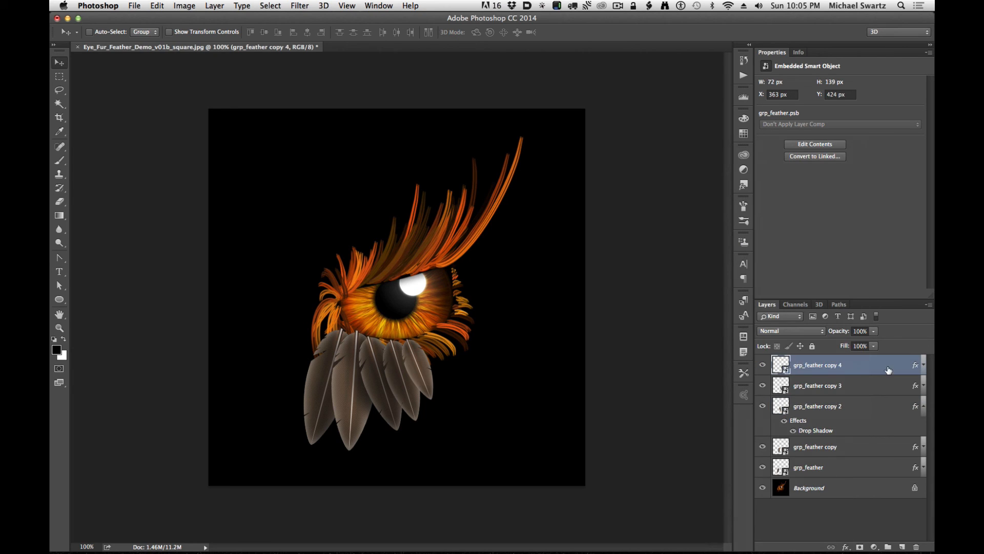
pyautogui.keyDown('shift'); pyautogui.click(843, 465); pyautogui.keyUp('shift')
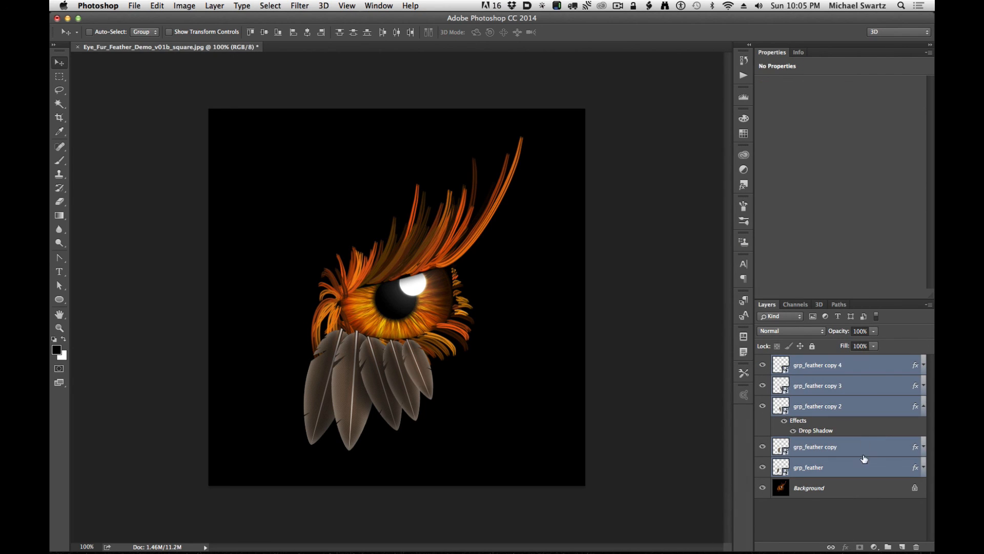
pyautogui.click(211, 5)
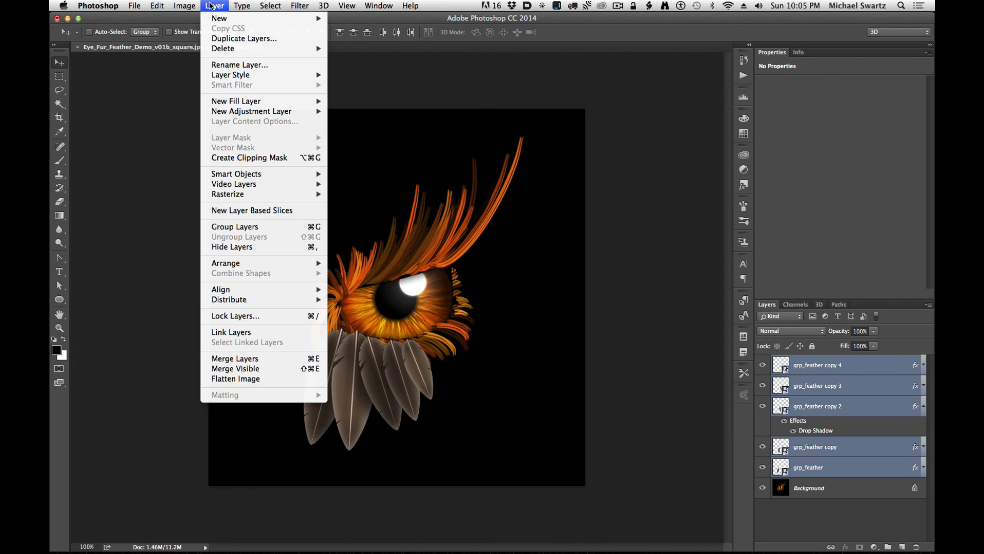
pyautogui.moveTo(217, 78)
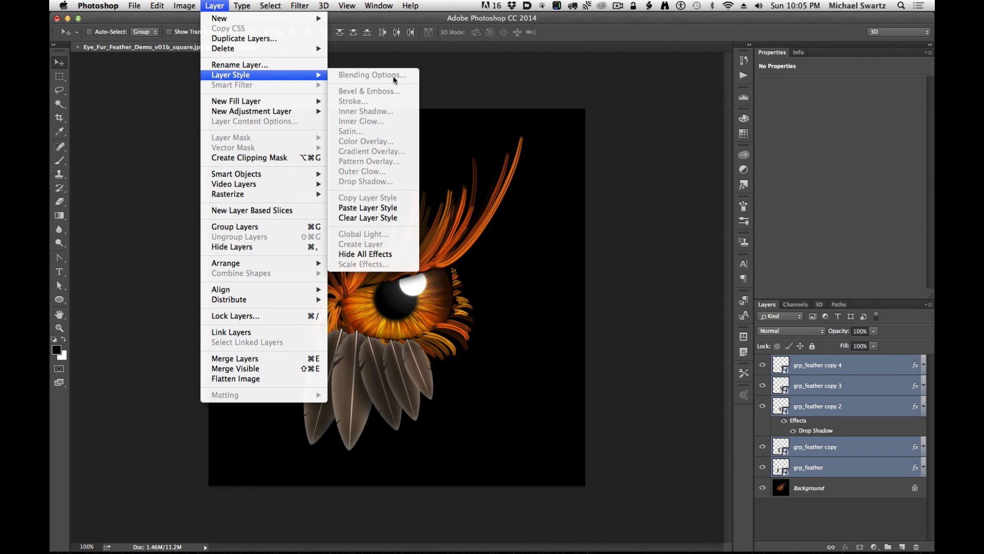
pyautogui.click(365, 208)
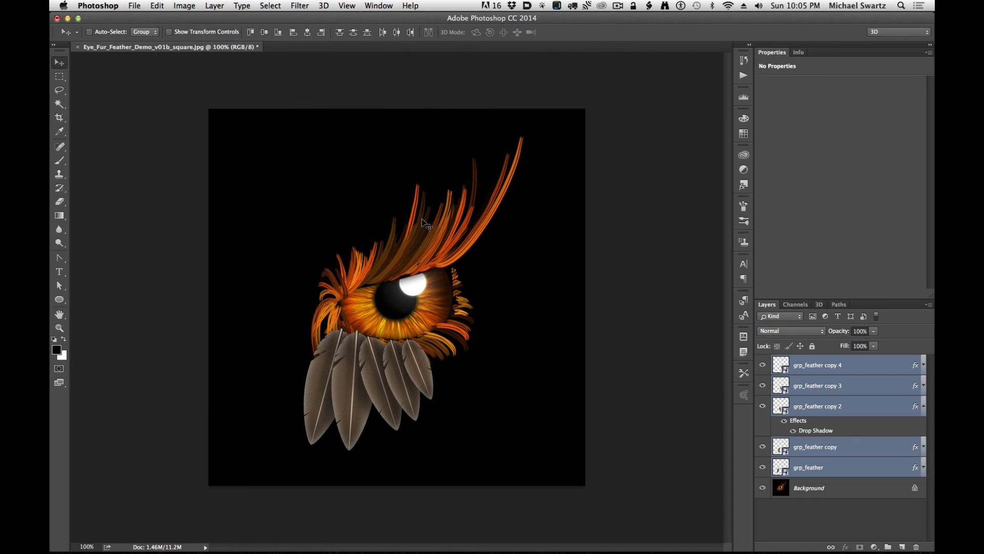
pyautogui.click(917, 410)
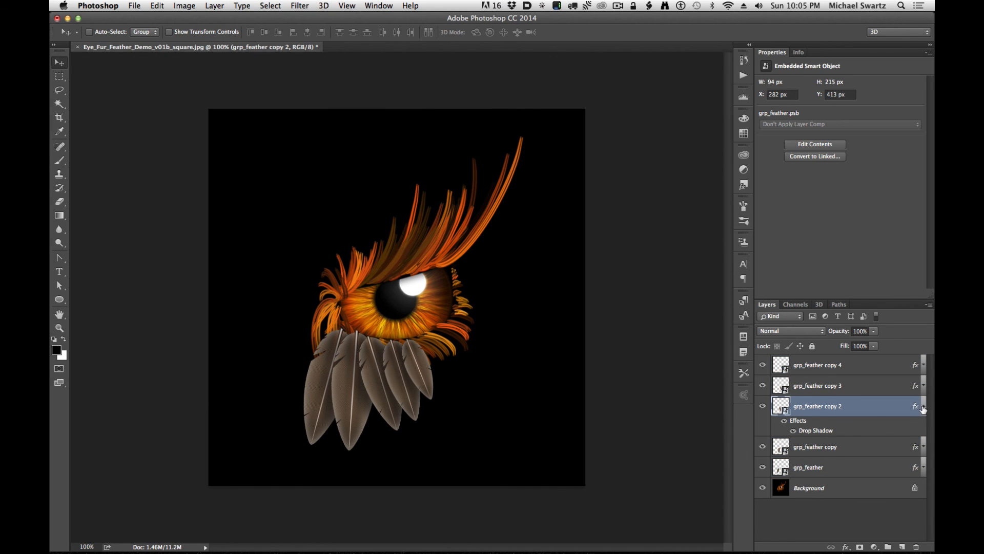
pyautogui.click(924, 406)
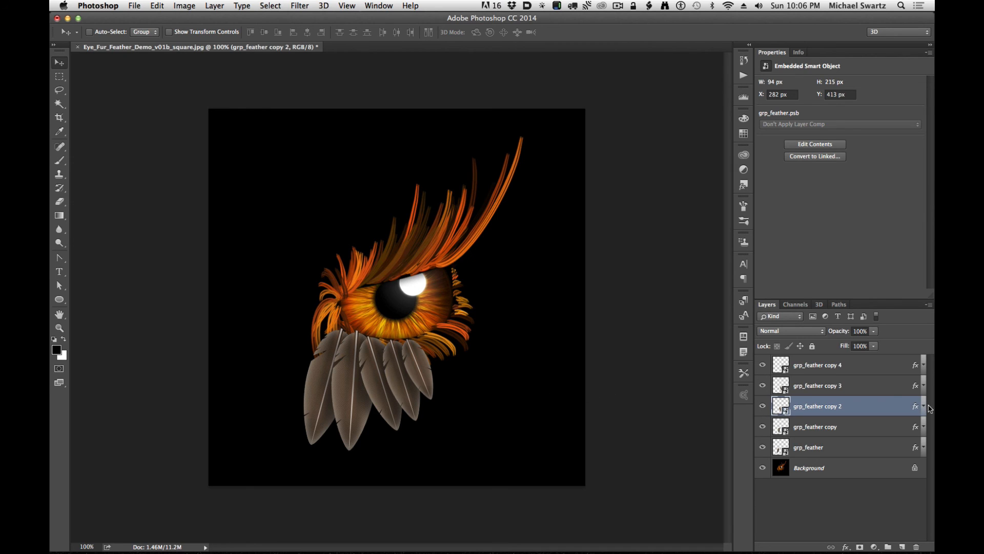
# - Open the contents of the grp_feather smart object and expand its grp_feather group to show the component layers
pyautogui.click(782, 445)
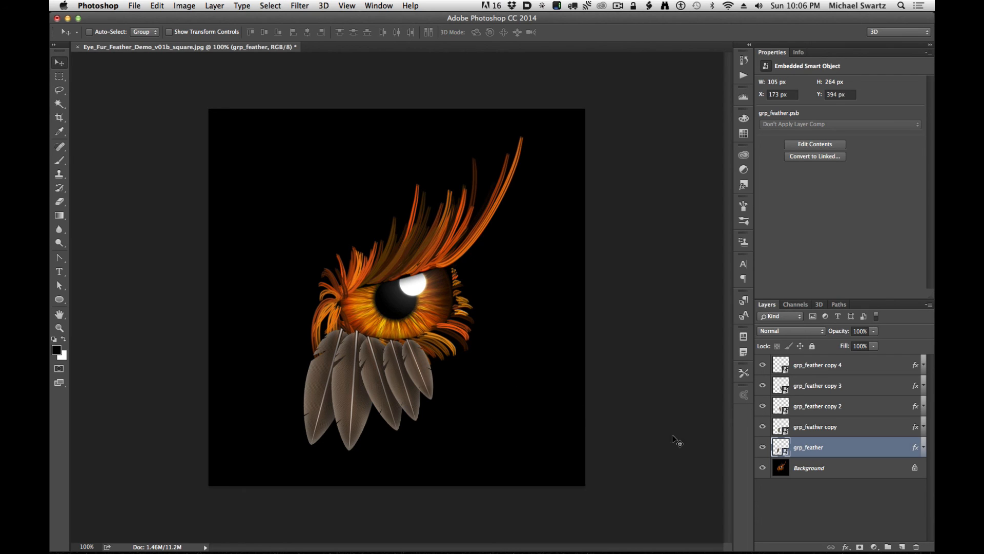
pyautogui.doubleClick(780, 449)
pyautogui.press('super+space')
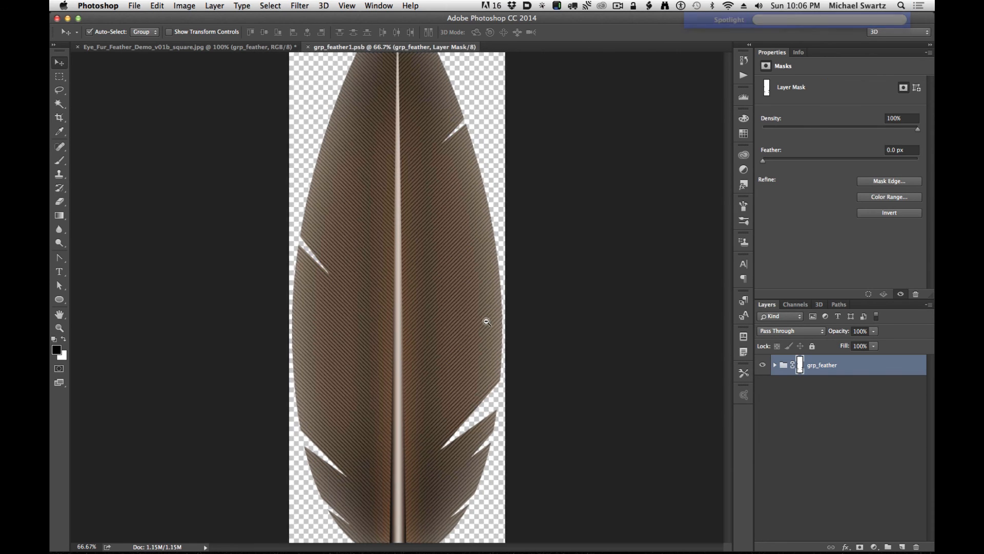
pyautogui.moveTo(487, 322); pyautogui.dragTo(490, 322)
pyautogui.click(775, 365)
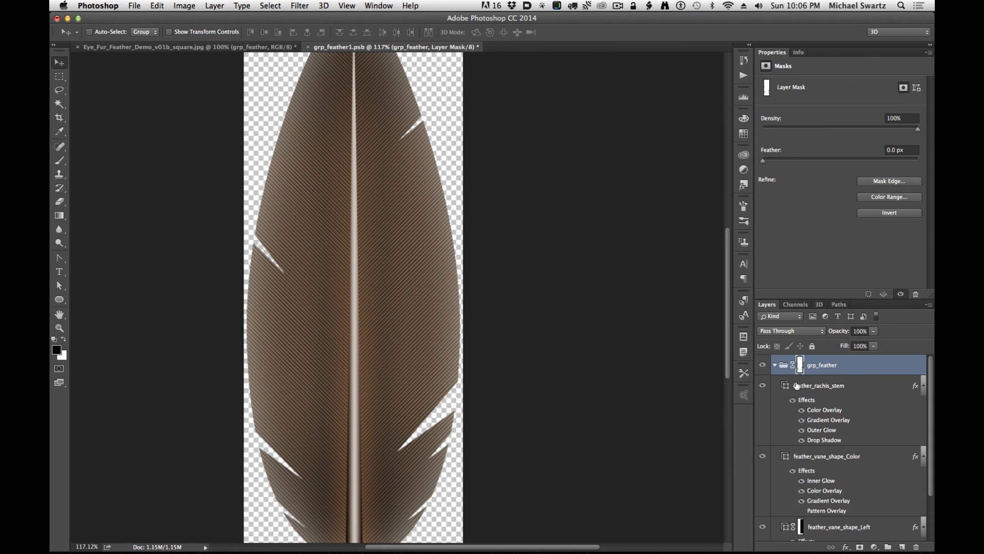
pyautogui.click(789, 388)
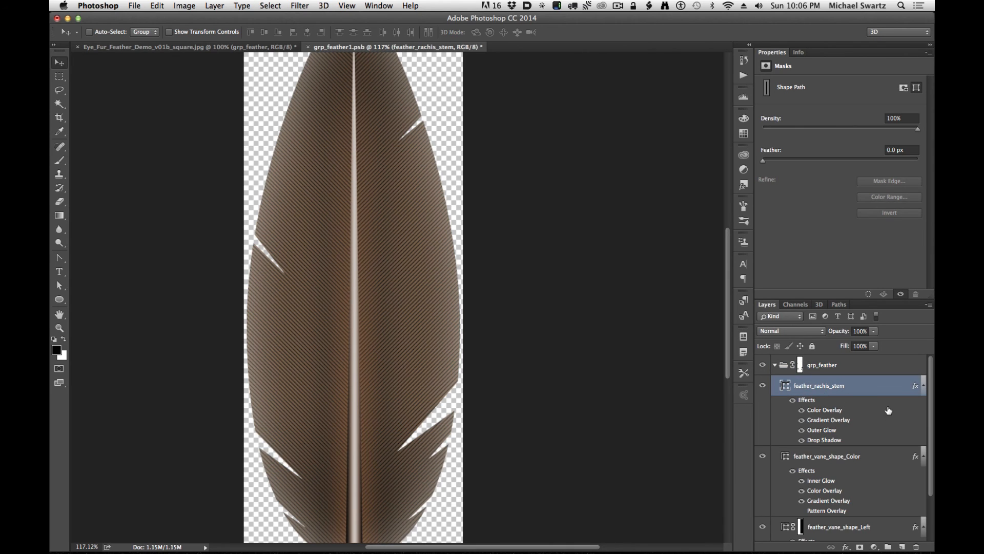
# - Add a new layer directly above feather_vane_shape_Color and clip it to that shape layer
pyautogui.scroll(-1, 894, 461)
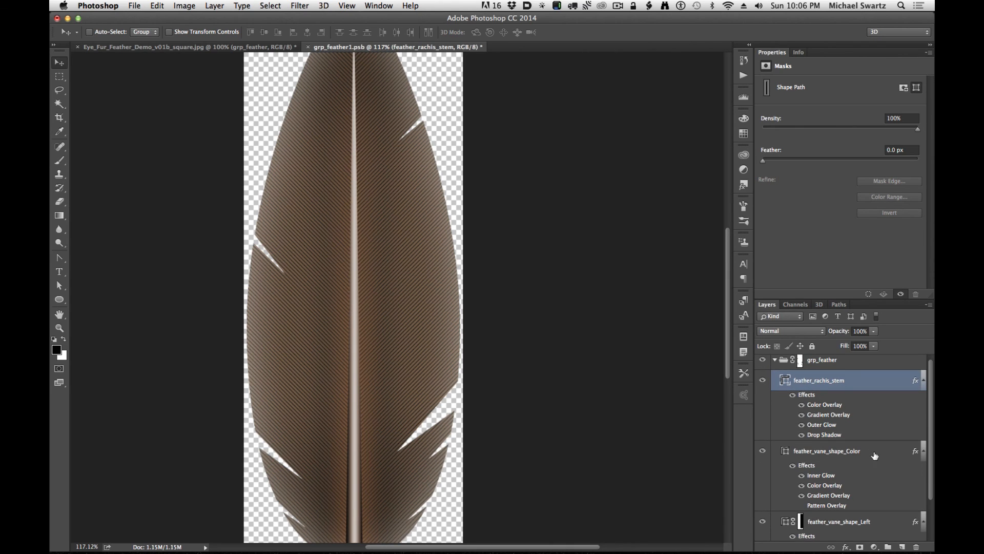
pyautogui.click(867, 456)
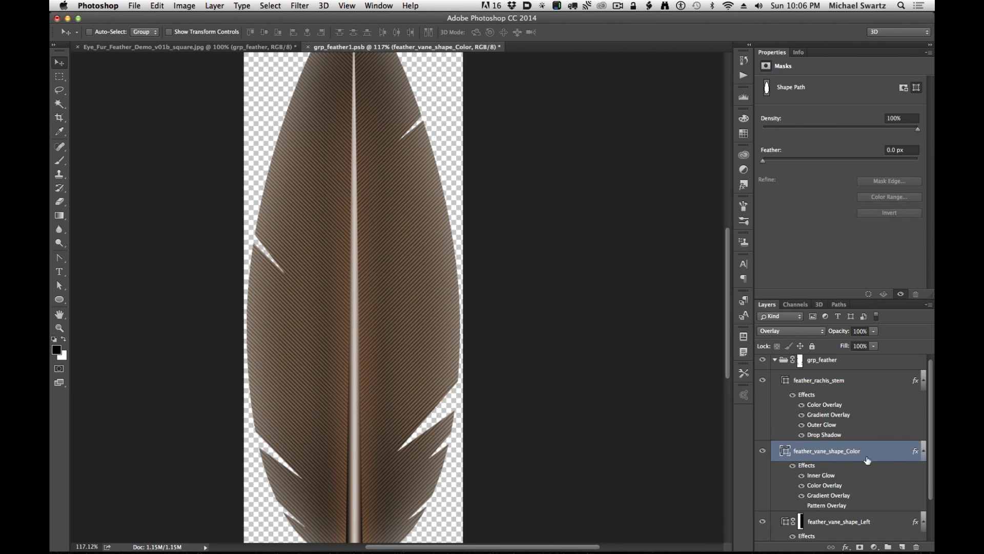
pyautogui.click(904, 546)
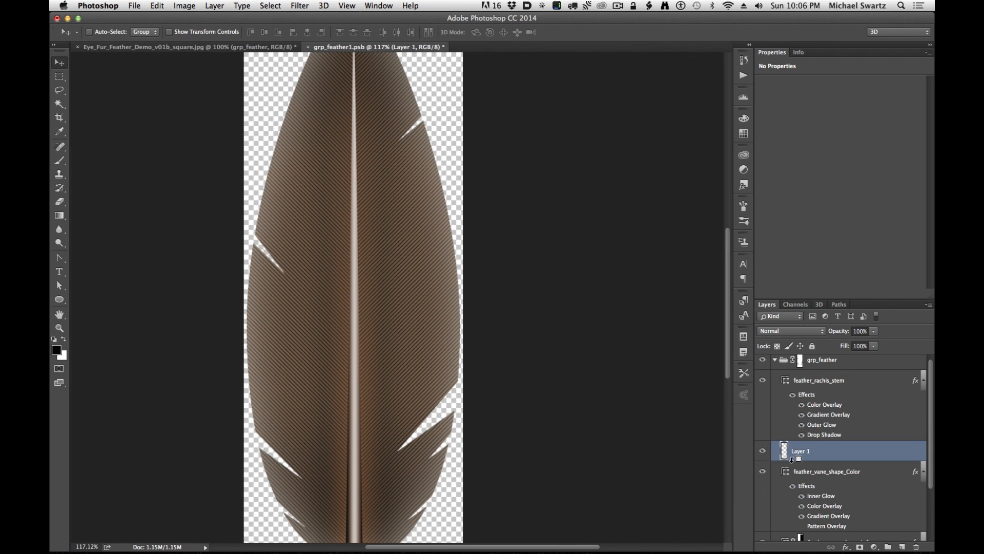
pyautogui.keyDown('alt'); pyautogui.click(792, 461); pyautogui.keyUp('alt')
# - Rename the clipped layer color_pattern and activate the Brush tool for painting on it
pyautogui.doubleClick(809, 452)
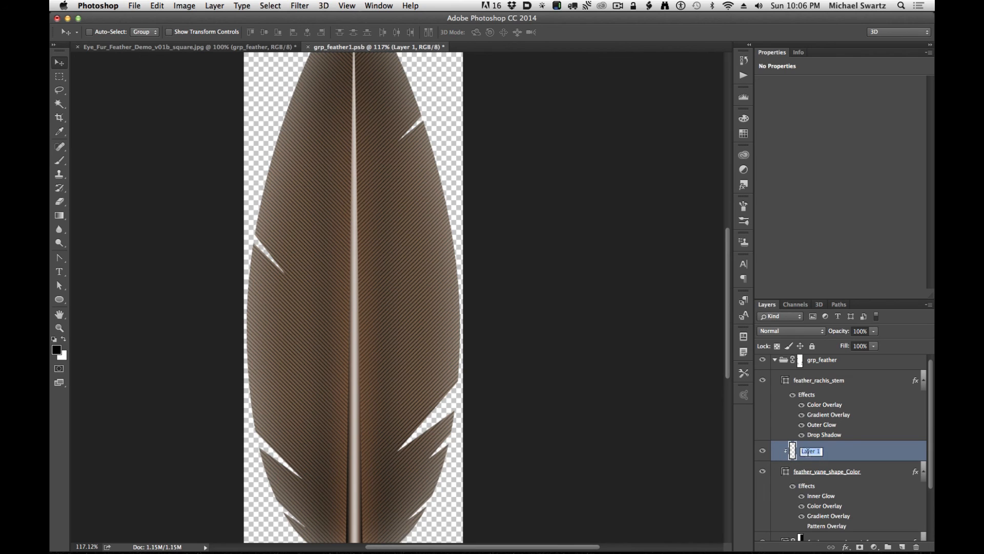
pyautogui.write('CO')
pyautogui.write('lor_patt3e3')
pyautogui.press('BackSpace')
pyautogui.press('BackSpace')
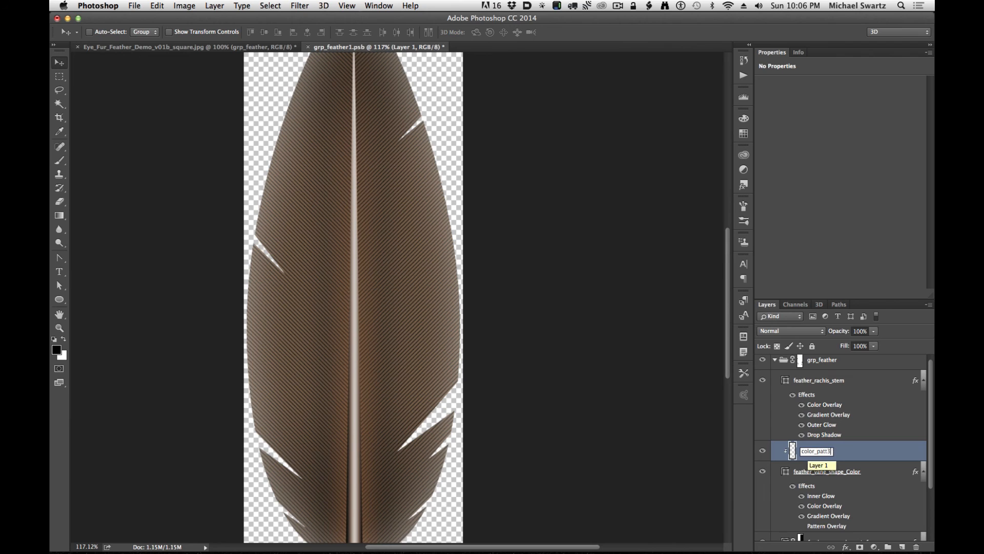
pyautogui.press('Return')
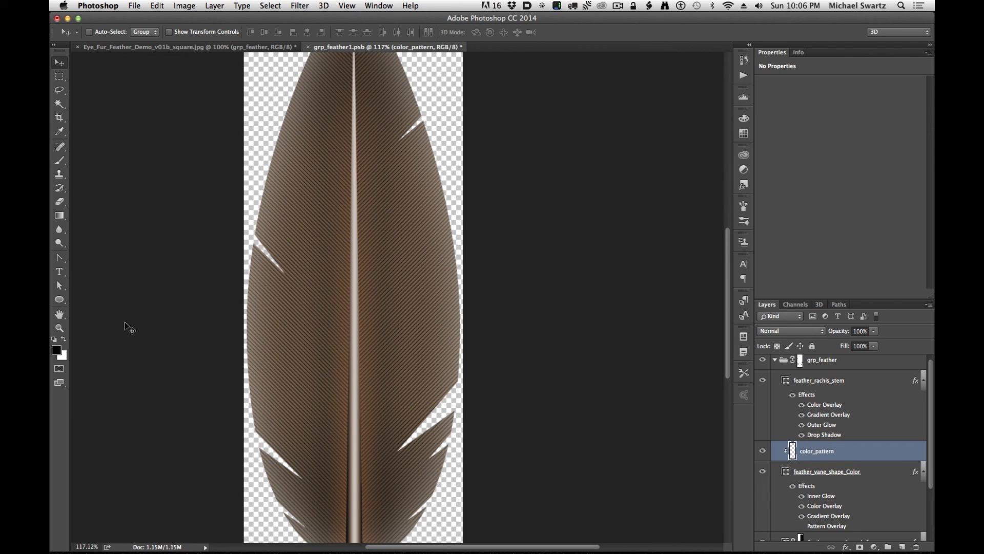
pyautogui.press('b')
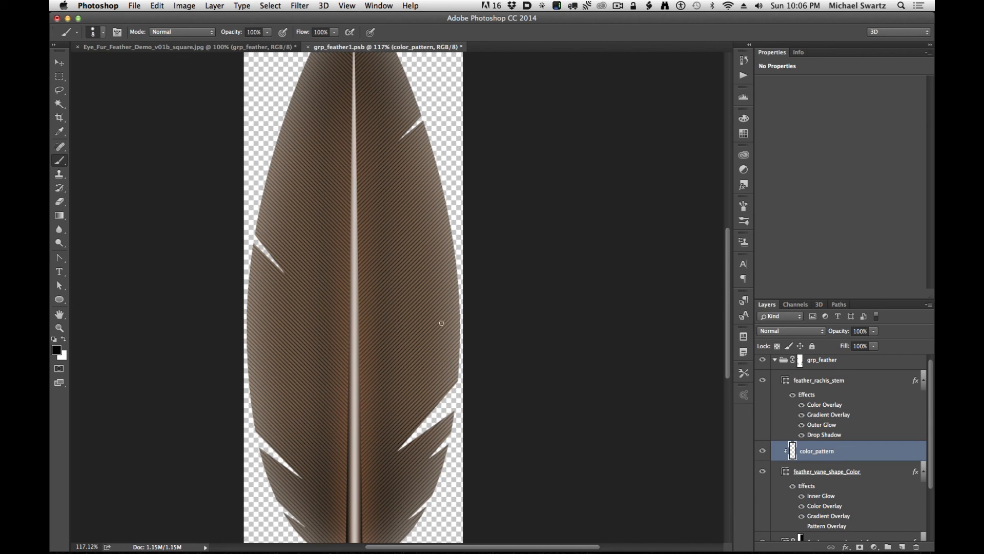
# - Choose the 115 px scattered-dots brush preset for painting the color_pattern layer
pyautogui.press(']')
pyautogui.press(']')
pyautogui.press(']')
pyautogui.press(']')
pyautogui.press(']')
pyautogui.press(']')
pyautogui.press(']')
pyautogui.press(']')
pyautogui.press(']')
pyautogui.press(']')
pyautogui.click(103, 33)
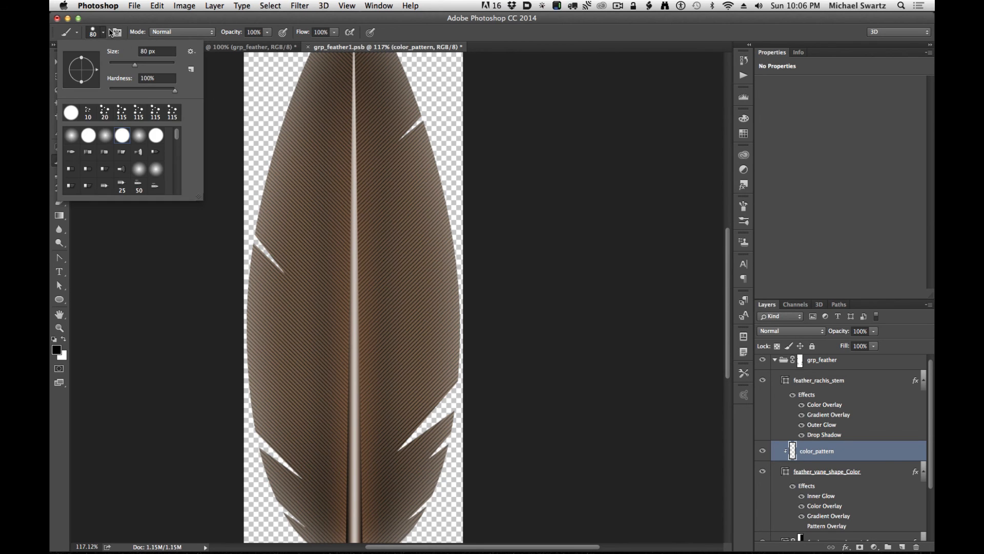
pyautogui.click(170, 113)
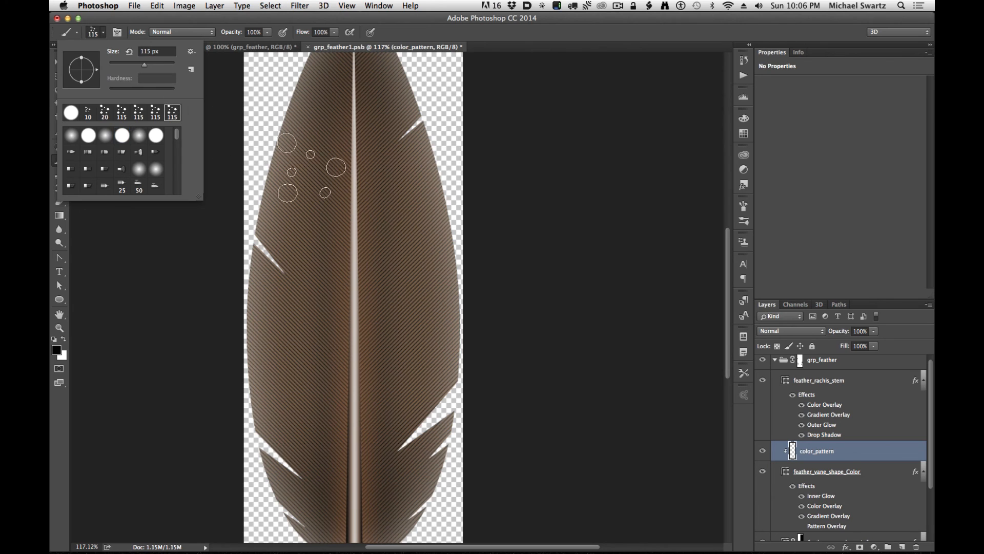
# - Stamp three black dot clusters at 115 px on the feather: mid right vane, upper left vane and nearer the tip on the left
pyautogui.click(425, 255)
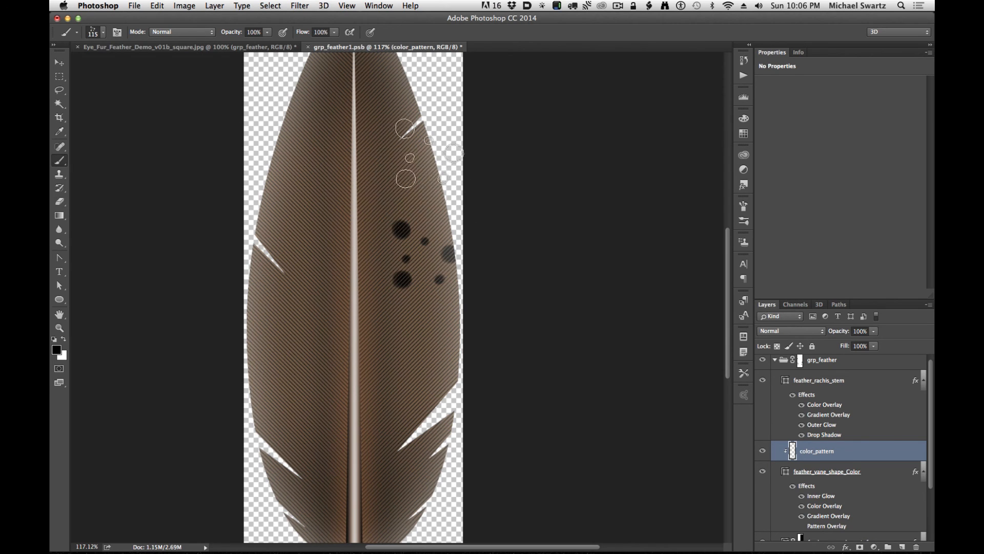
pyautogui.click(289, 187)
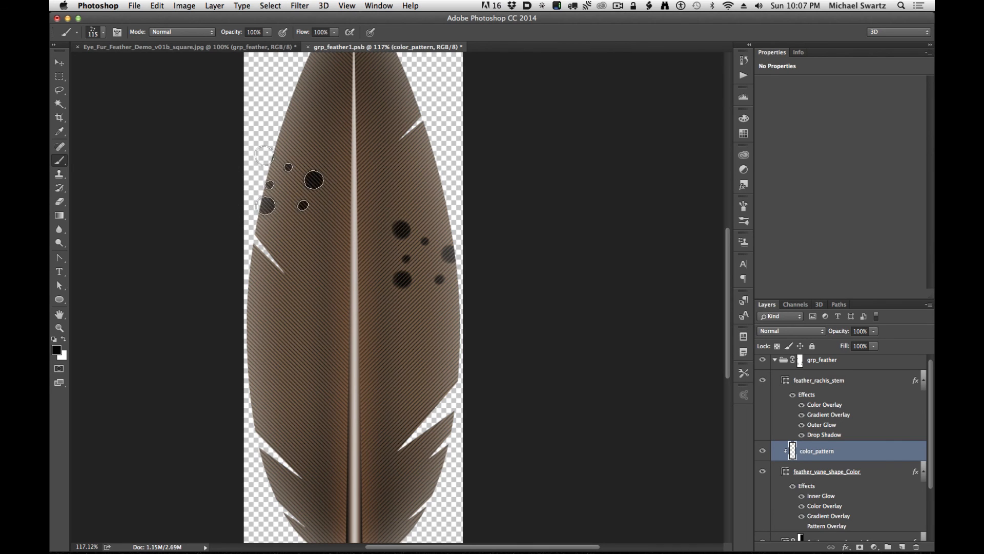
pyautogui.click(323, 91)
# - Stamp smaller dot clusters with the brush at 50 px around the feather's tip and along the inner left vane
pyautogui.scroll(5, 437, 114)
pyautogui.hscroll(-2, 437, 114)
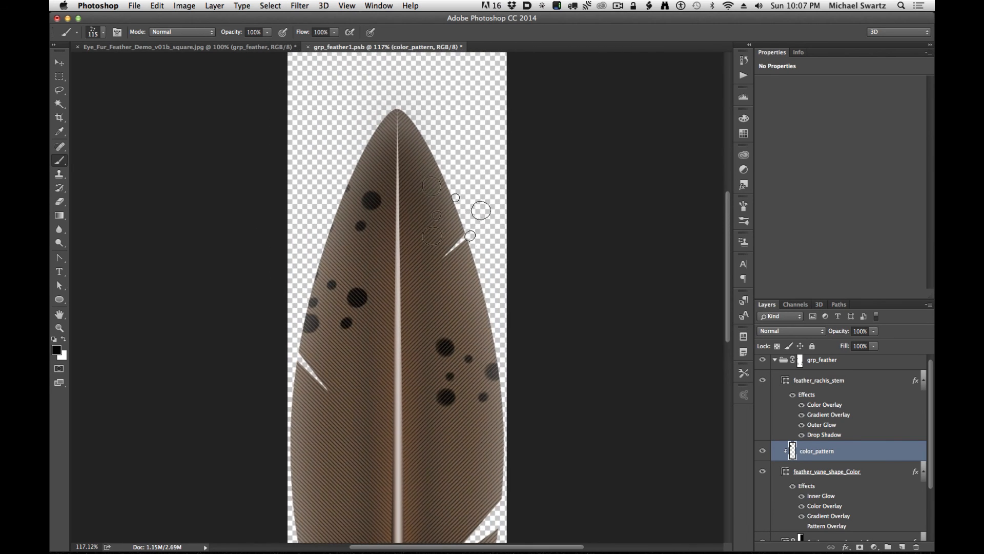
pyautogui.press('p')
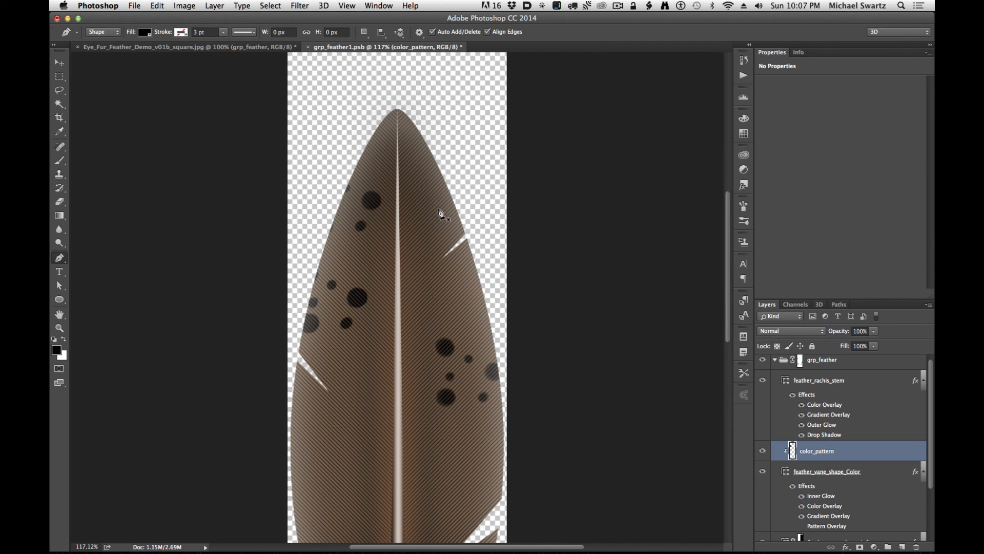
pyautogui.press('b')
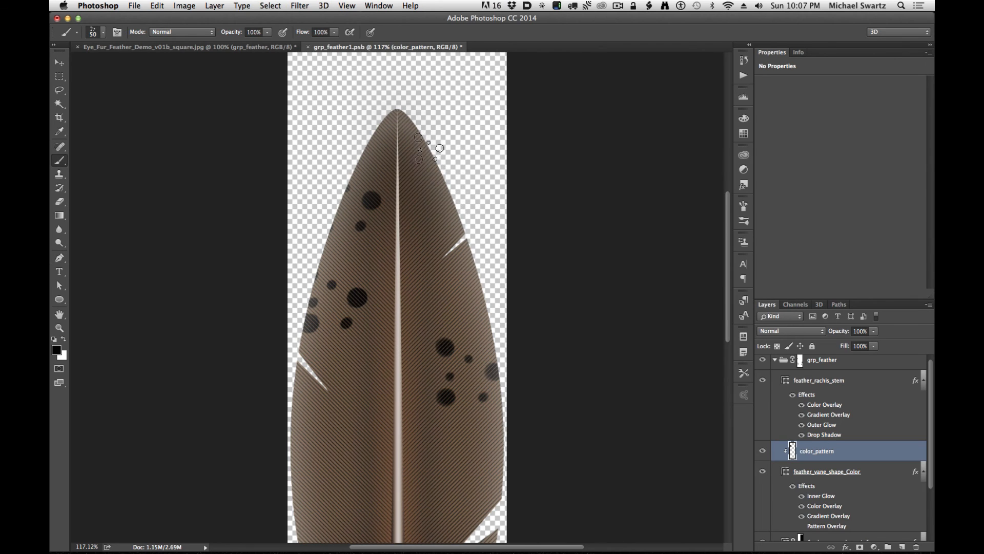
pyautogui.click(426, 155)
pyautogui.click(420, 118)
pyautogui.click(442, 193)
pyautogui.click(377, 130)
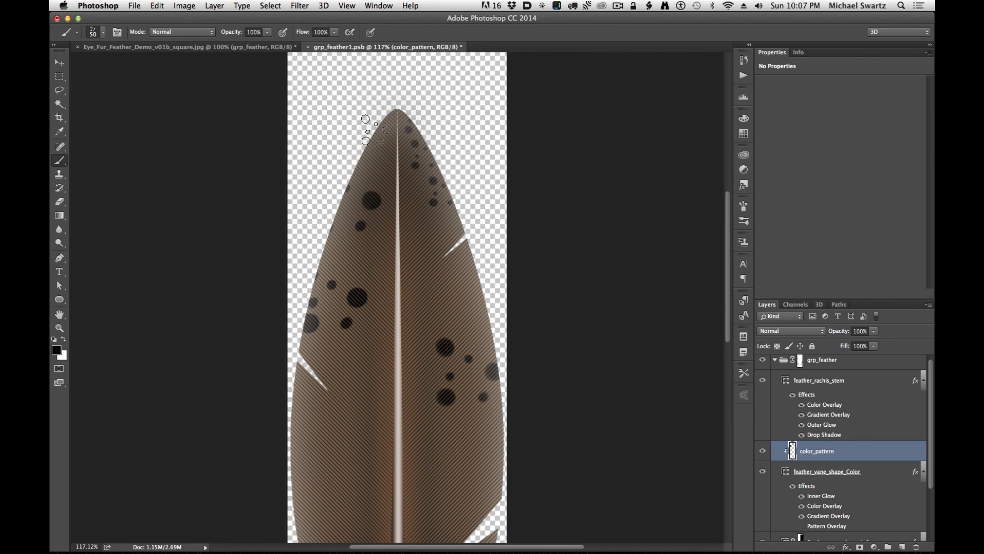
pyautogui.click(379, 256)
pyautogui.moveTo(481, 309); pyautogui.dragTo(481, 229)
pyautogui.click(383, 241)
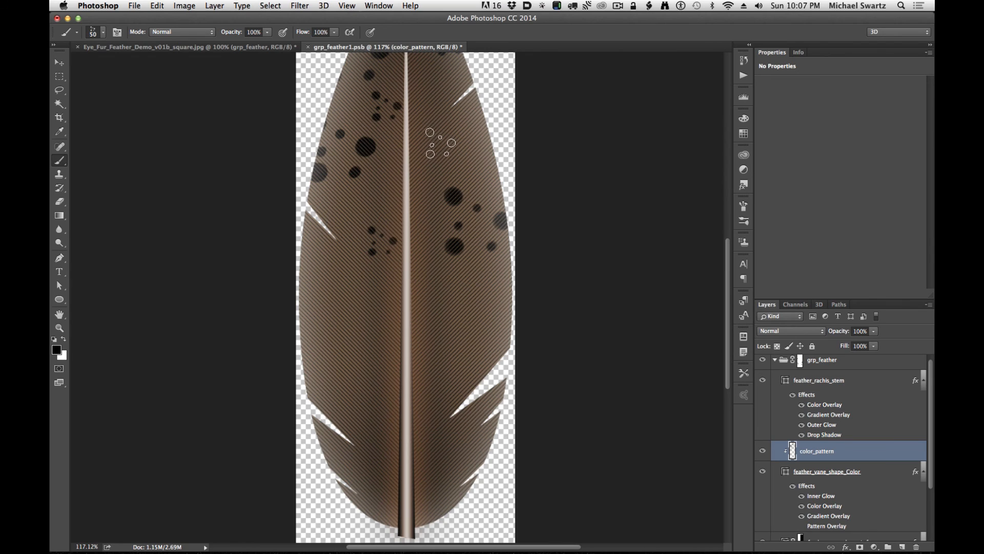
# - Enlarge the dots brush to 80 px and stamp clusters on the right vane beside the stem and along both outer edges
pyautogui.press(']')
pyautogui.press(']')
pyautogui.press(']')
pyautogui.click(444, 147)
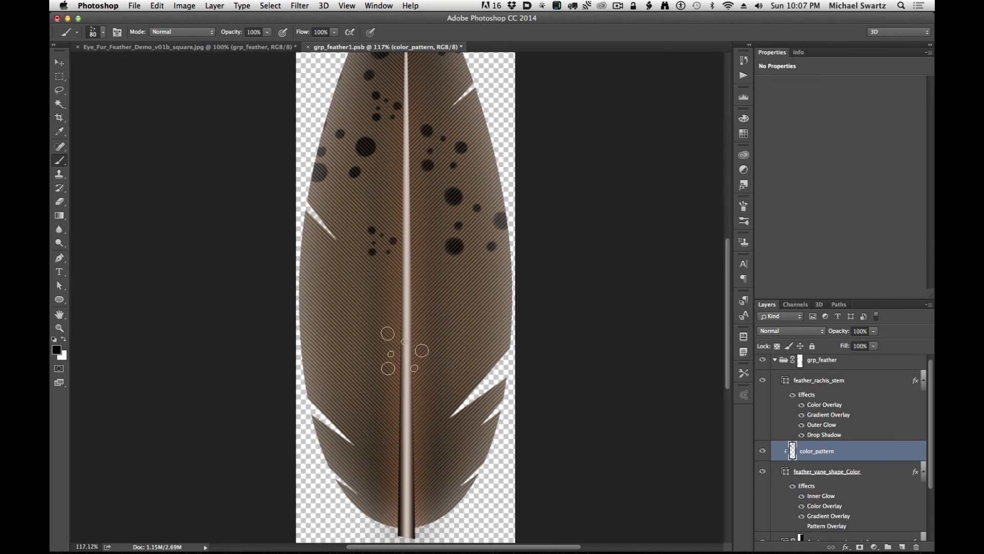
pyautogui.click(319, 289)
pyautogui.click(482, 298)
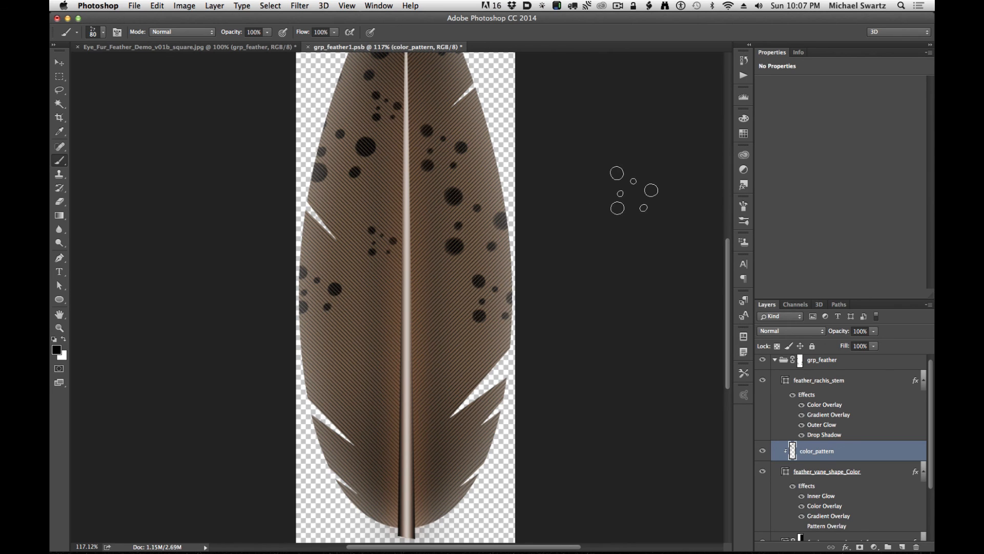
# - Switch to the Move tool and examine the spotted pattern across the whole feather
pyautogui.press('v')
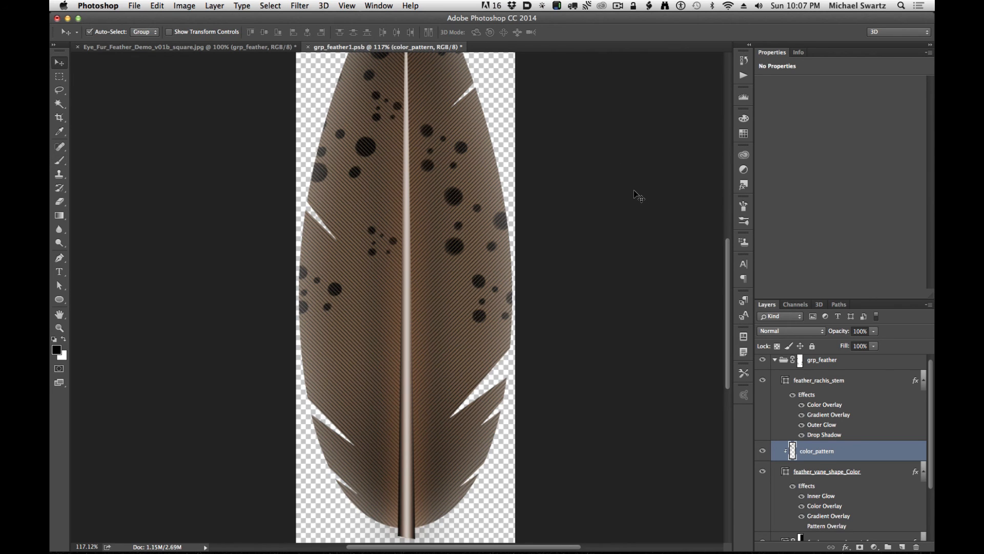
pyautogui.press('super+minus')
pyautogui.press('super+minus')
pyautogui.press('super+minus')
pyautogui.press('super+equal')
pyautogui.press('super+equal')
pyautogui.press('super+equal')
pyautogui.press('super+equal')
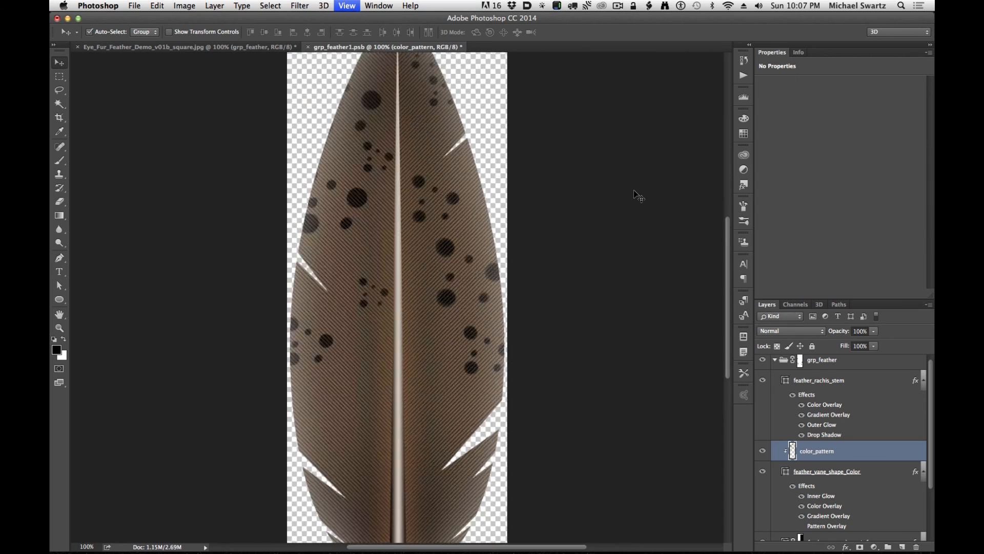
pyautogui.press('super+minus')
pyautogui.press('super+minus')
pyautogui.press('super+equal')
pyautogui.press('super+minus')
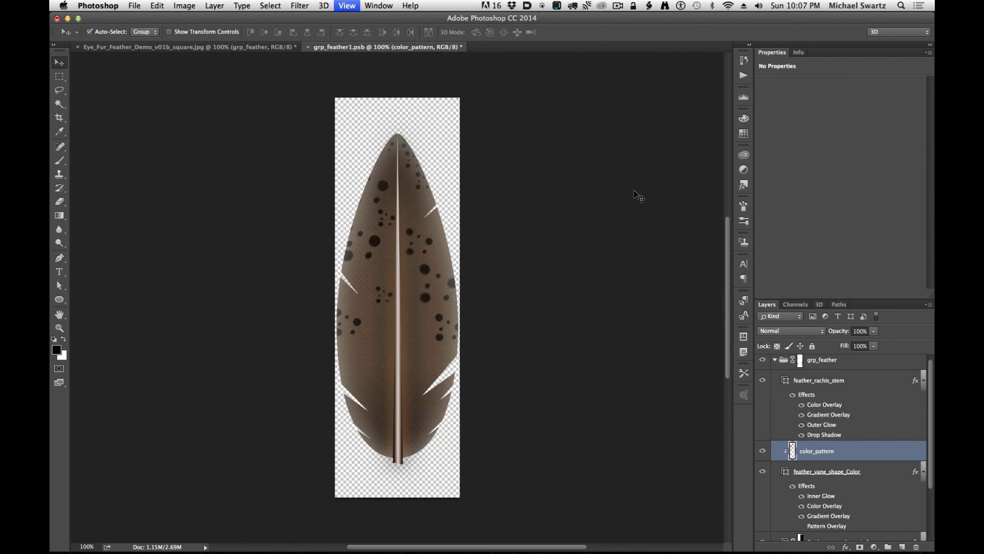
pyautogui.press('super+equal')
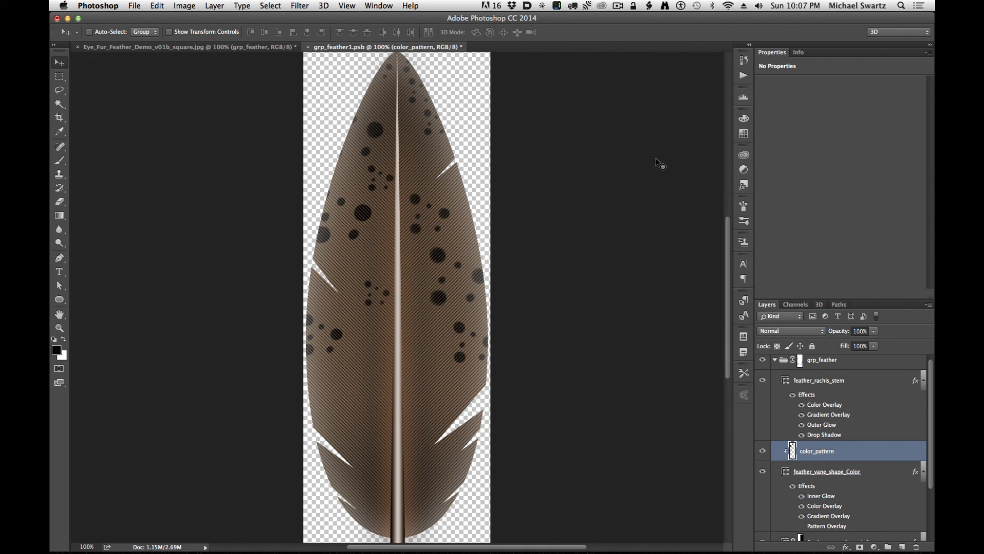
# - Add a Color Overlay effect to the color_pattern layer with the orange-brown color 9b480b
pyautogui.doubleClick(868, 449)
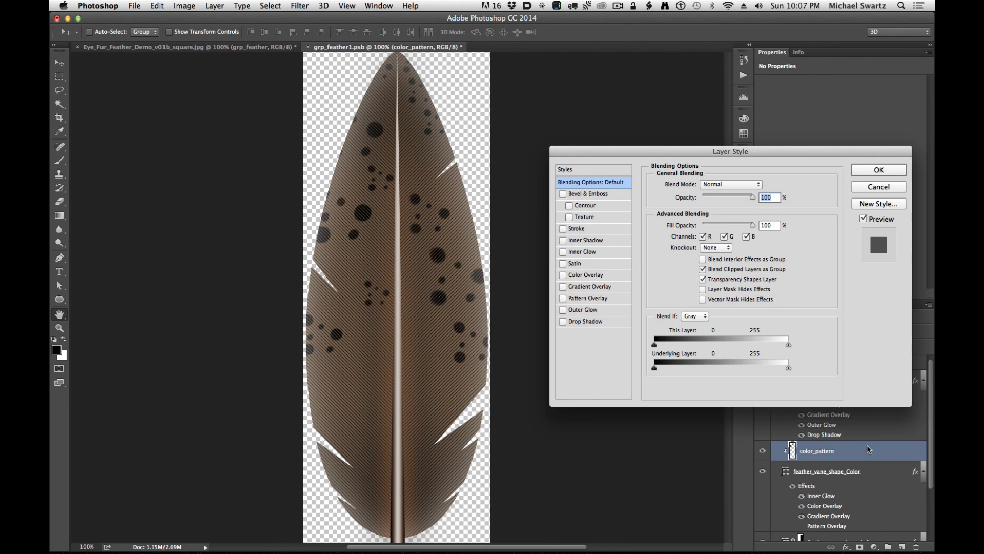
pyautogui.click(583, 276)
pyautogui.click(761, 186)
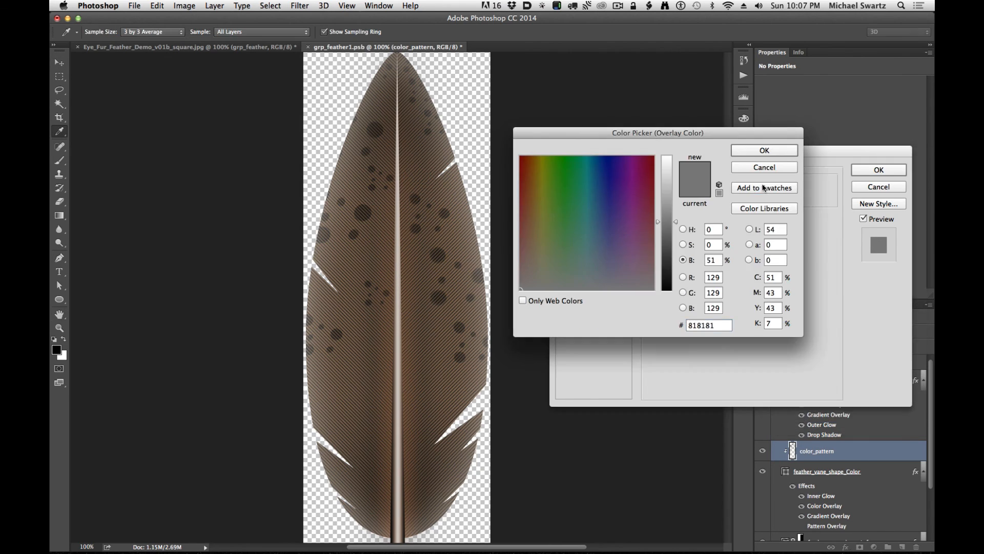
pyautogui.click(683, 229)
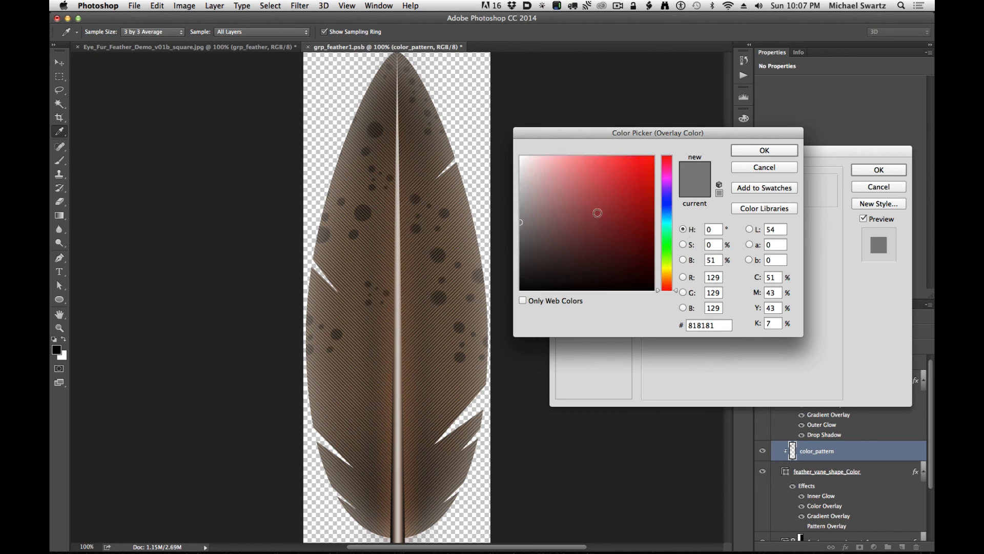
pyautogui.moveTo(558, 178); pyautogui.dragTo(643, 213)
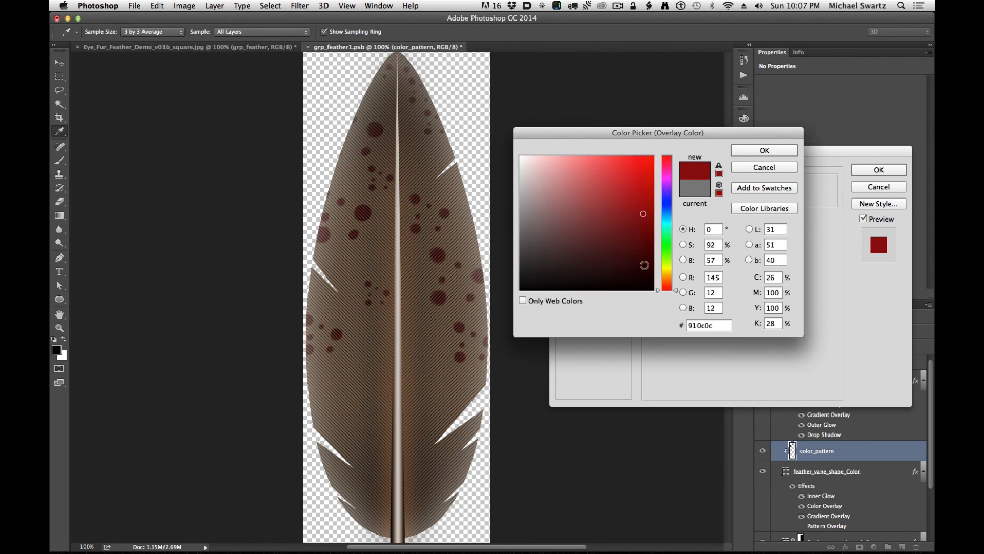
pyautogui.click(641, 221)
pyautogui.moveTo(668, 282)
pyautogui.mouseDown()
pyautogui.moveTo(668, 269)
pyautogui.moveTo(671, 284)
pyautogui.mouseUp()
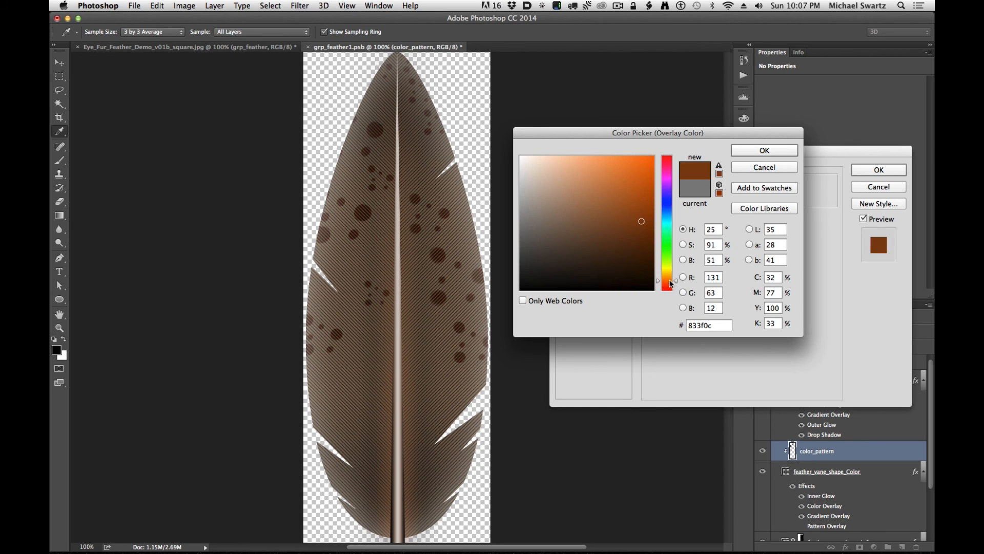
pyautogui.click(645, 208)
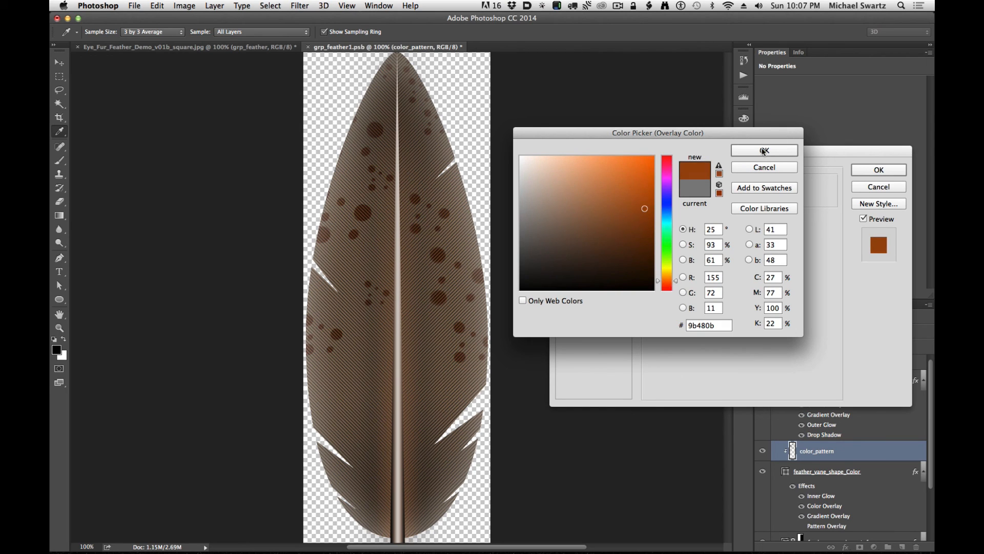
pyautogui.click(764, 150)
# - Try Multiply and Overlay for the Color Overlay, settle on Linear Dodge (Add) as its blend mode, and apply the layer style
pyautogui.click(711, 186)
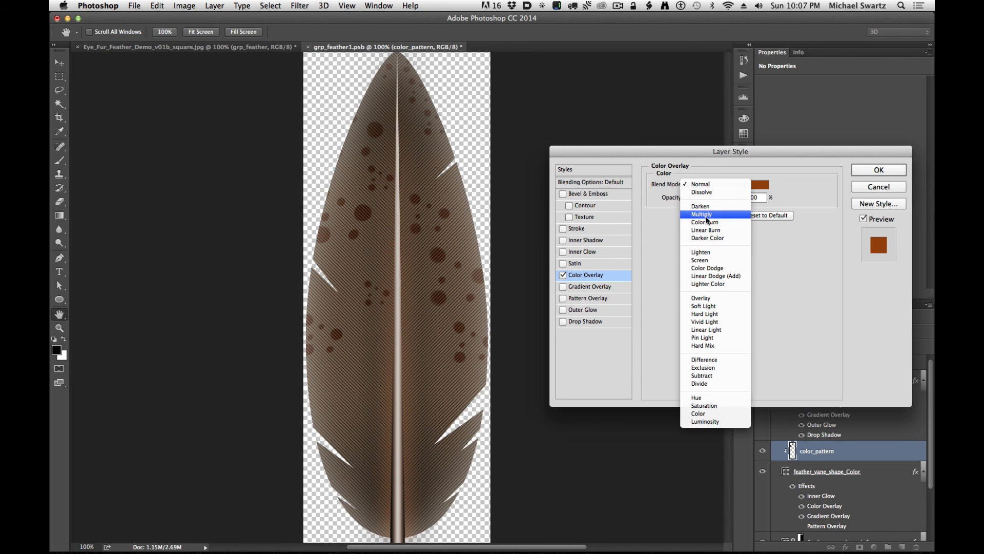
pyautogui.click(707, 218)
pyautogui.click(710, 186)
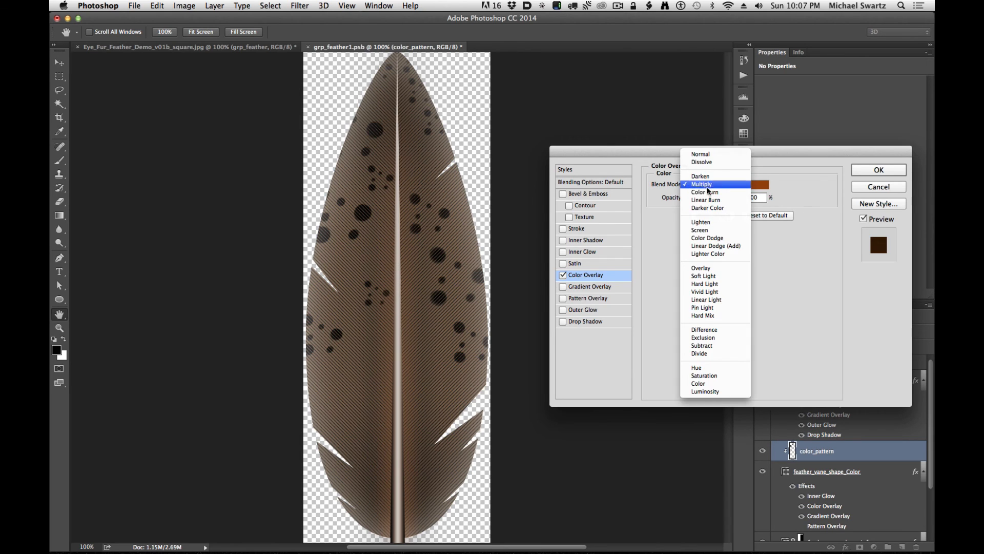
pyautogui.click(710, 269)
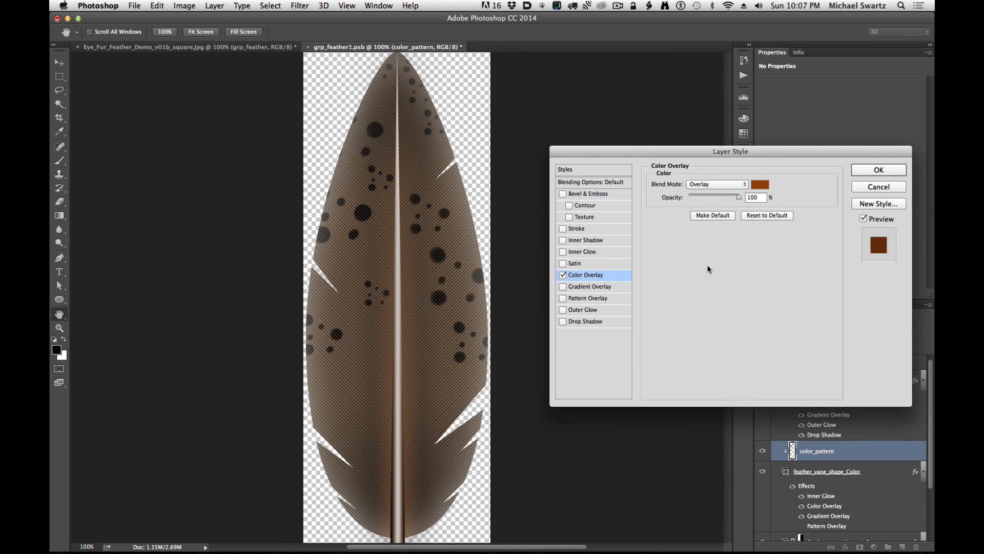
pyautogui.click(710, 186)
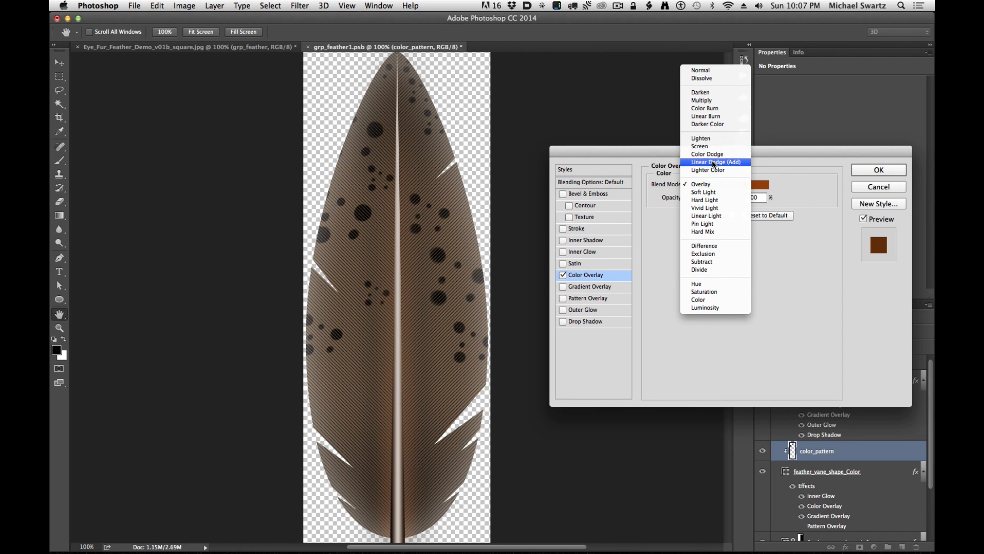
pyautogui.click(713, 163)
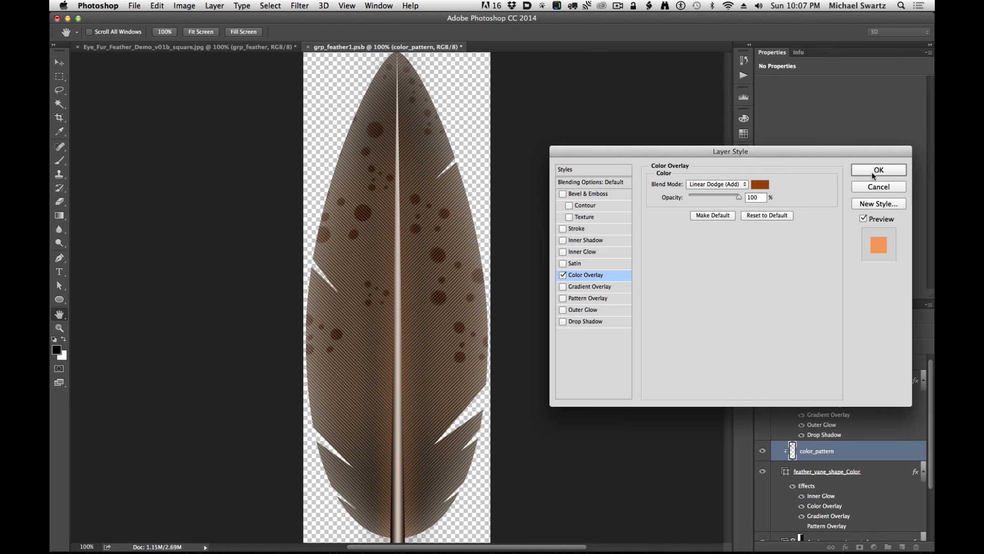
pyautogui.click(874, 174)
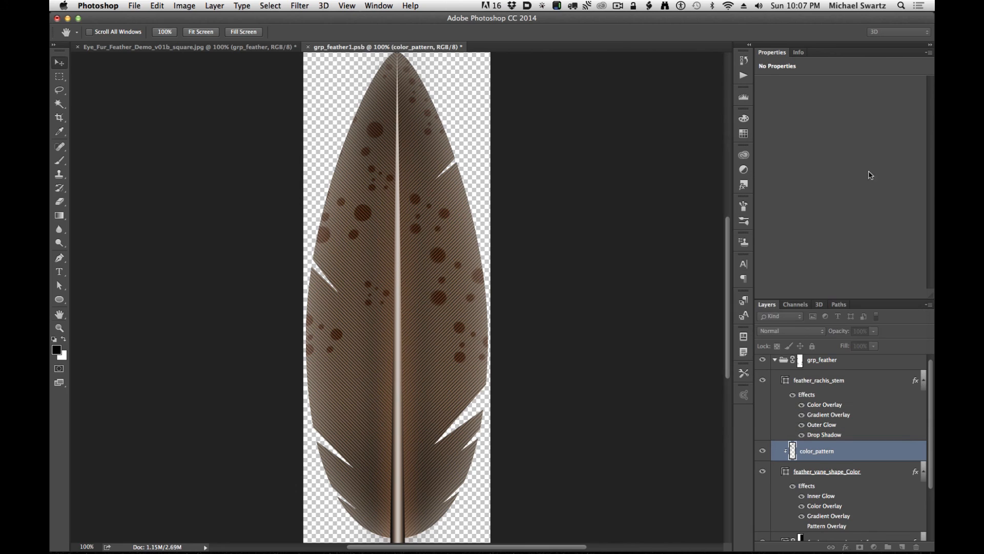
# - Compare the feather with and without the color_pattern layer, and save and close the smart object contents
pyautogui.click(762, 452)
pyautogui.click(762, 452)
pyautogui.press('super+s')
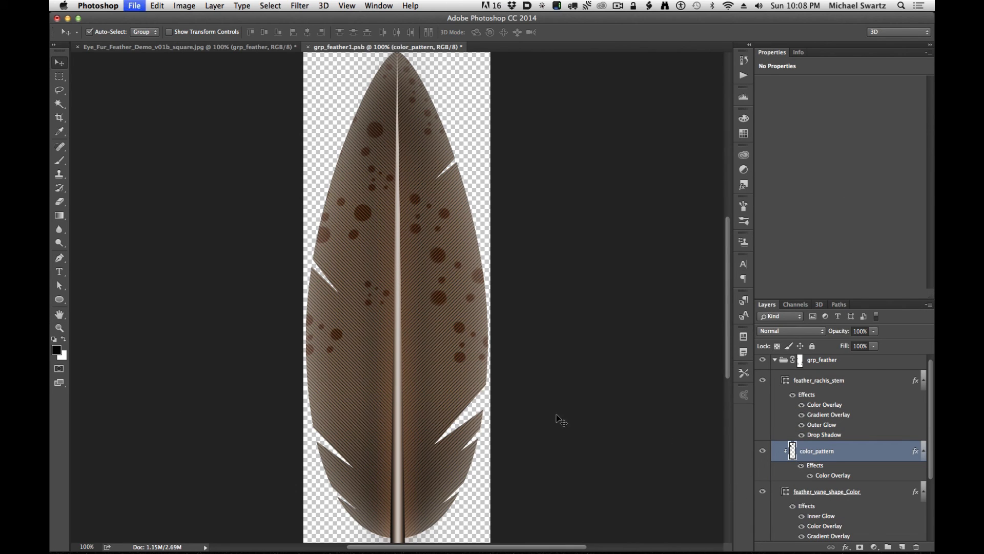
pyautogui.press('super+w')
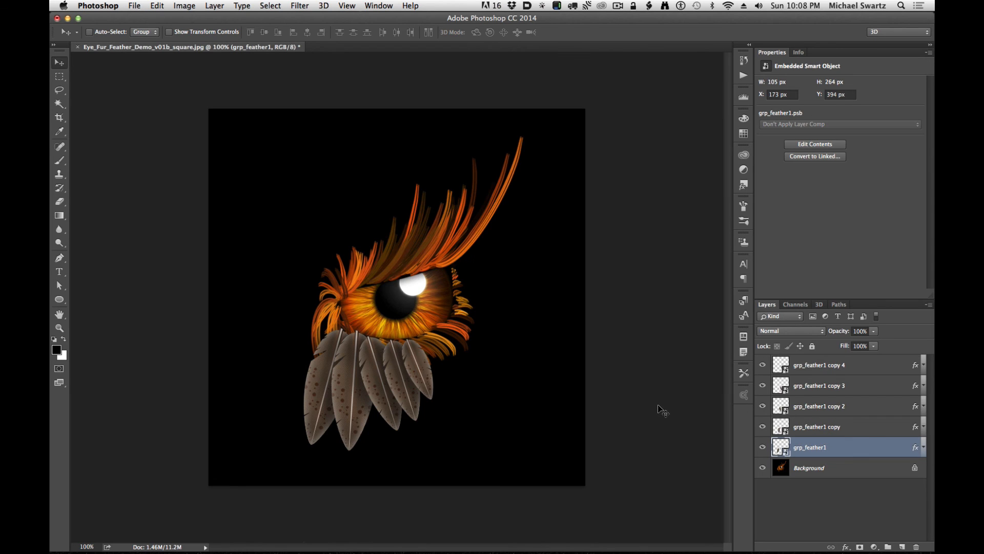
# - Examine the spotted pattern on all five feathers below the eye, both close up and in the full composition
pyautogui.press('super+plus')
pyautogui.press('super+plus')
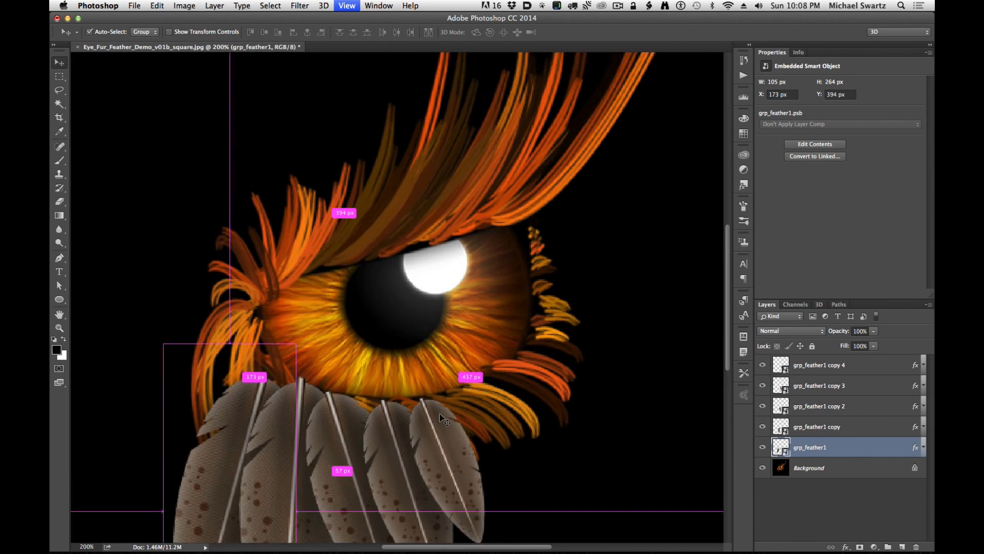
pyautogui.press('space')
pyautogui.moveTo(440, 414); pyautogui.dragTo(558, 230)
pyautogui.moveTo(536, 363); pyautogui.dragTo(556, 307)
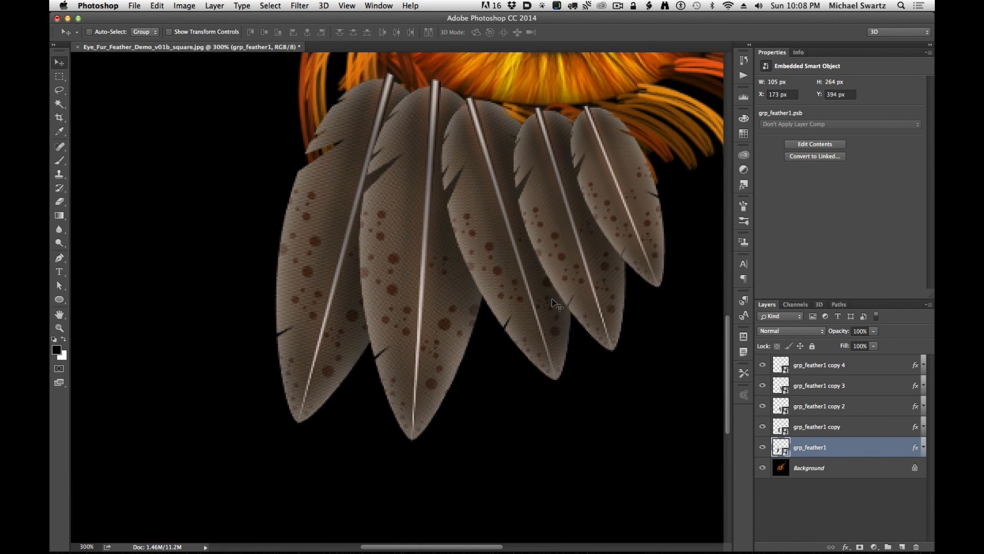
pyautogui.press('super')
pyautogui.press('super+minus')
pyautogui.press('super+minus')
pyautogui.press('super+minus')
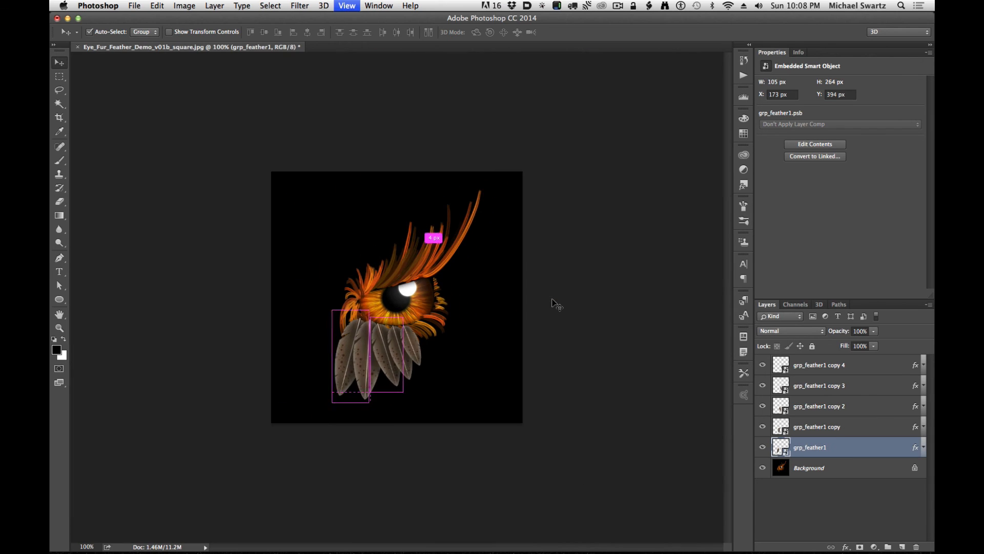
pyautogui.press('super+plus')
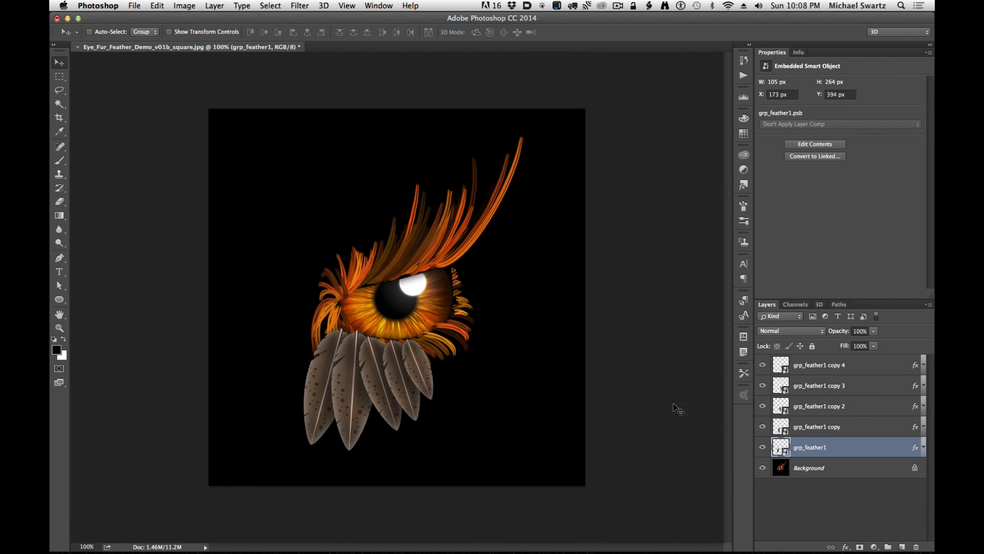